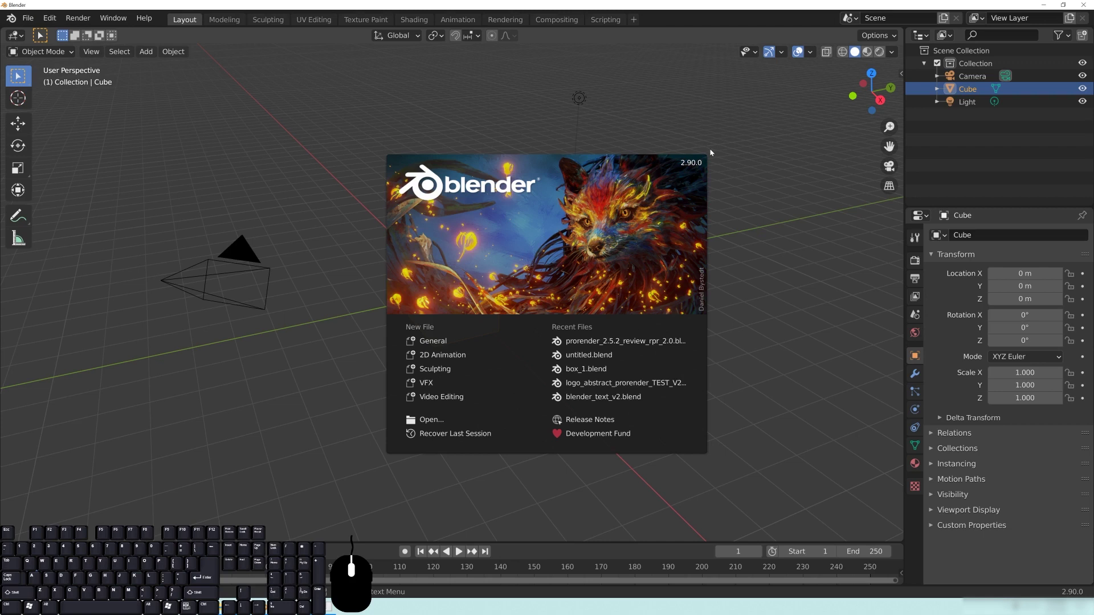
# Search the add-on preferences for "prorender" and expand the details of the Radeon ProRender add-on.
pyautogui.click(764, 242)
pyautogui.moveTo(771, 249); pyautogui.dragTo(547, 262, button='middle')
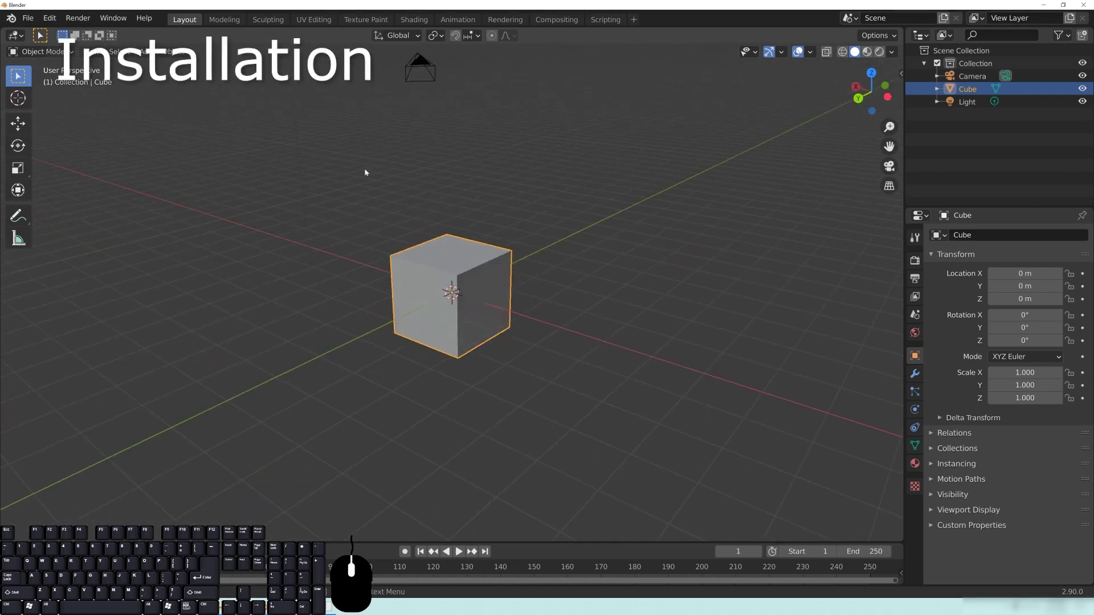
pyautogui.click(49, 18)
pyautogui.click(89, 201)
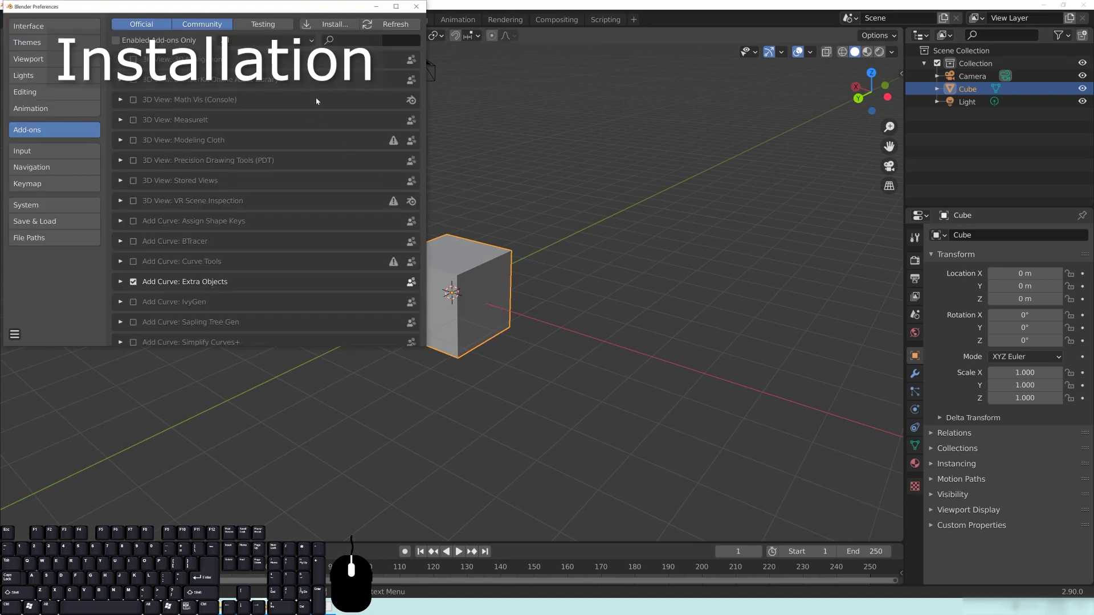
pyautogui.click(359, 41)
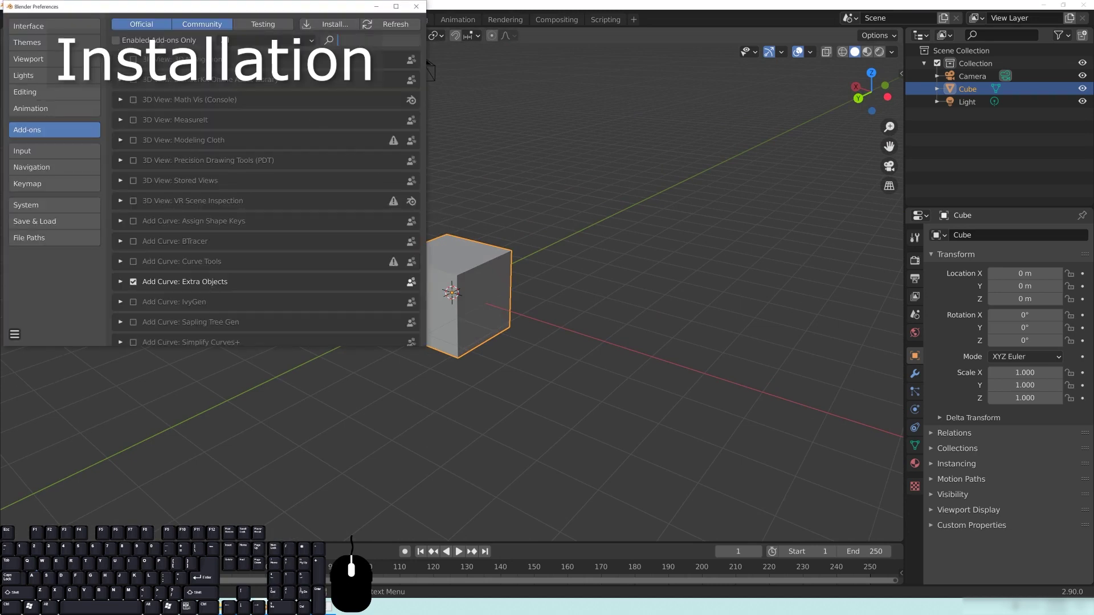
pyautogui.write('prorender')
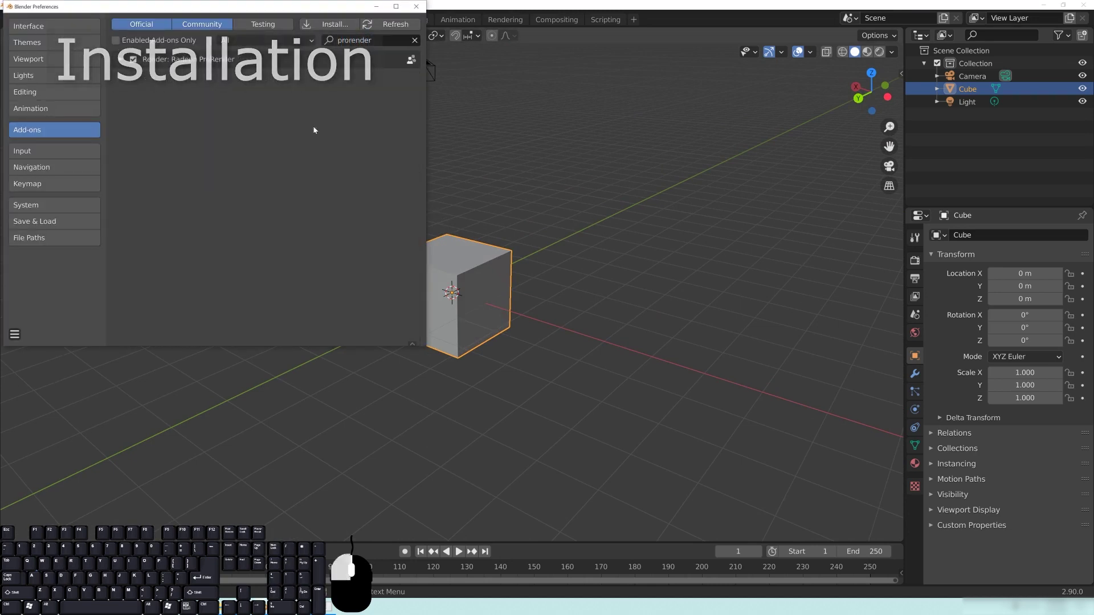
pyautogui.click(121, 59)
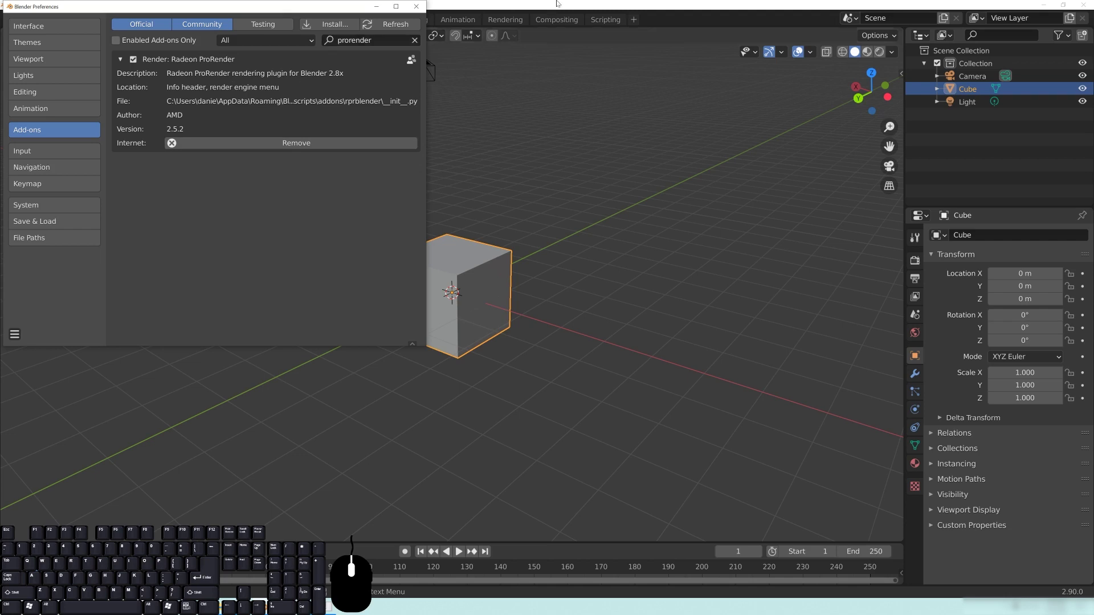
# Collapse the ProRender add-on details, clear the add-on search and close the preferences.
pyautogui.click(14, 334)
pyautogui.click(64, 306)
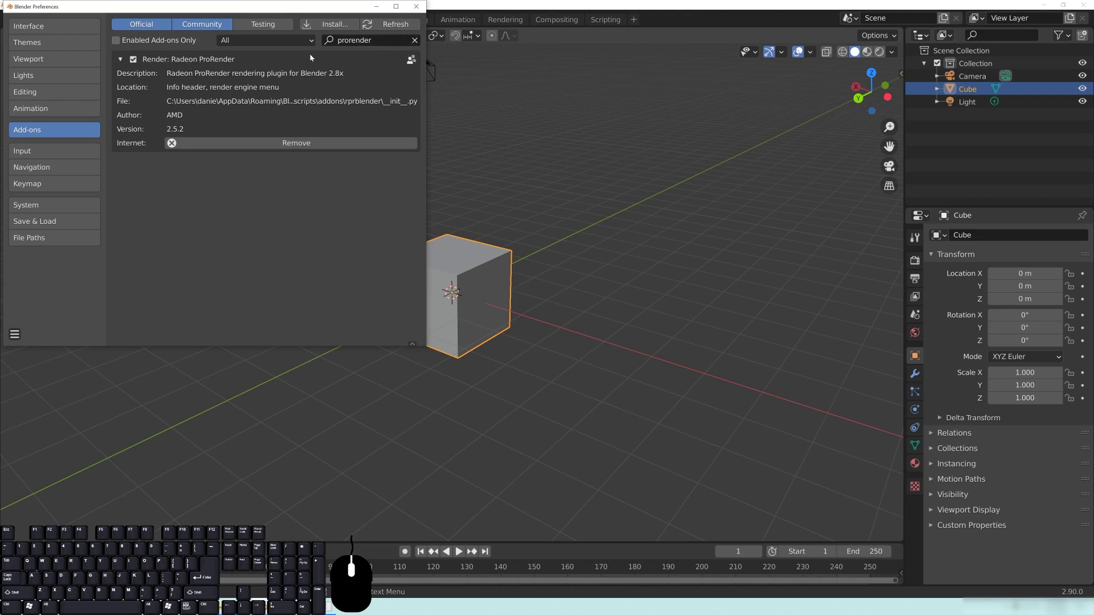
pyautogui.click(189, 65)
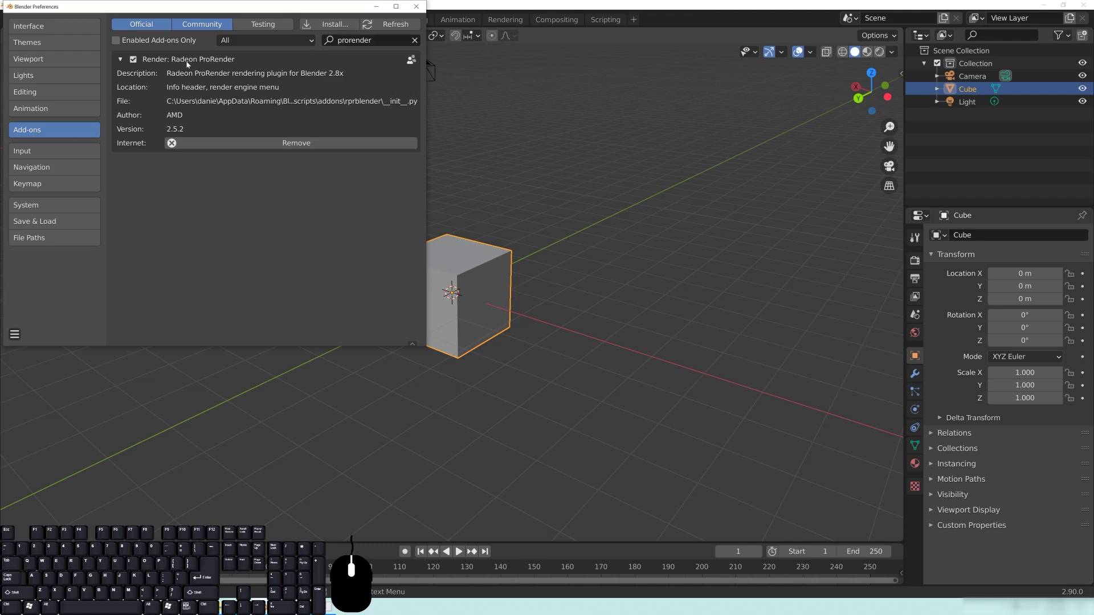
pyautogui.click(120, 59)
pyautogui.click(120, 60)
pyautogui.click(121, 60)
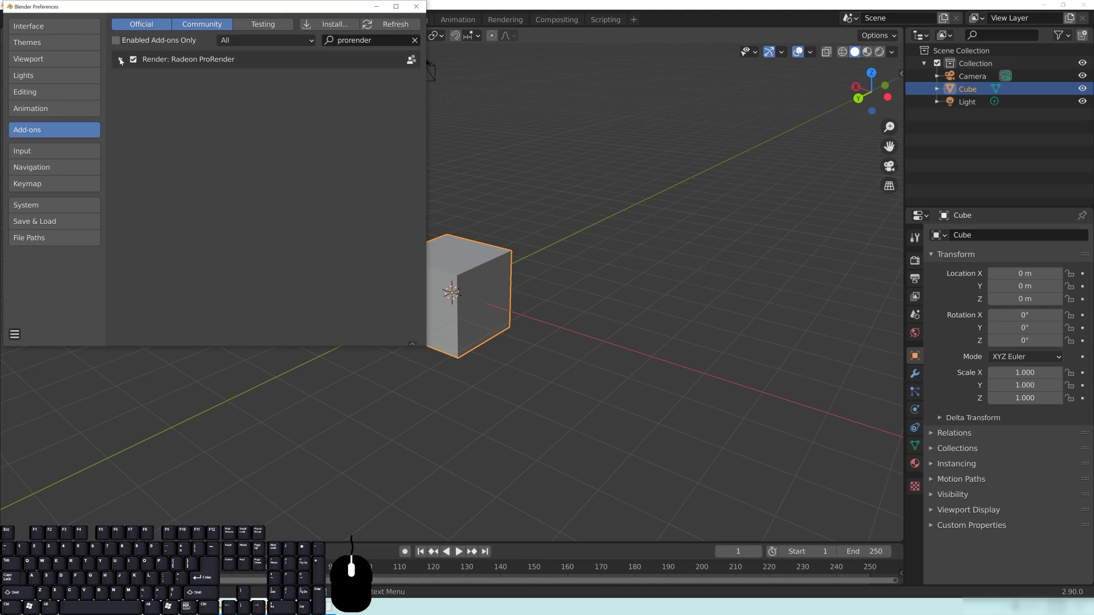
pyautogui.click(415, 40)
pyautogui.moveTo(294, 13); pyautogui.dragTo(373, 74)
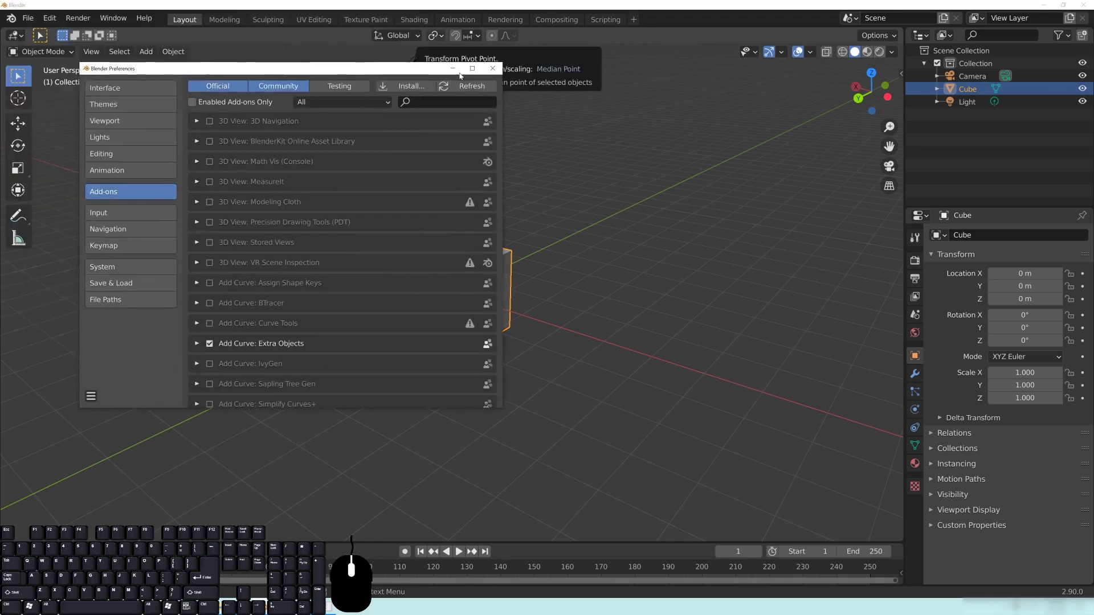
pyautogui.click(494, 68)
# Set the scene's render engine to Radeon ProRender and collapse its Sampling and Render Devices settings.
pyautogui.click(915, 261)
pyautogui.click(1030, 236)
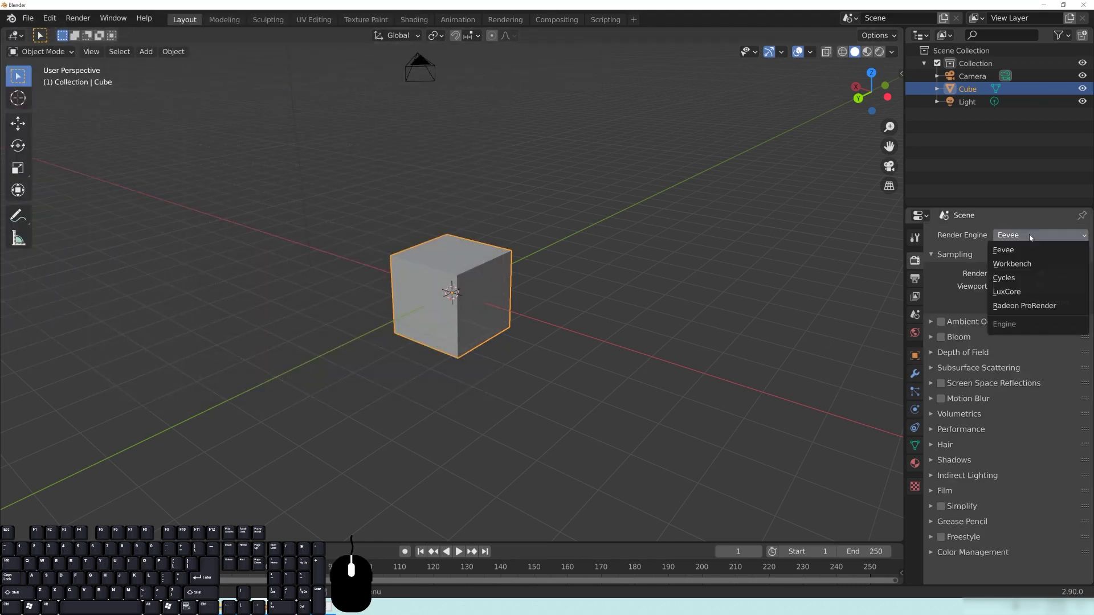
pyautogui.click(1023, 307)
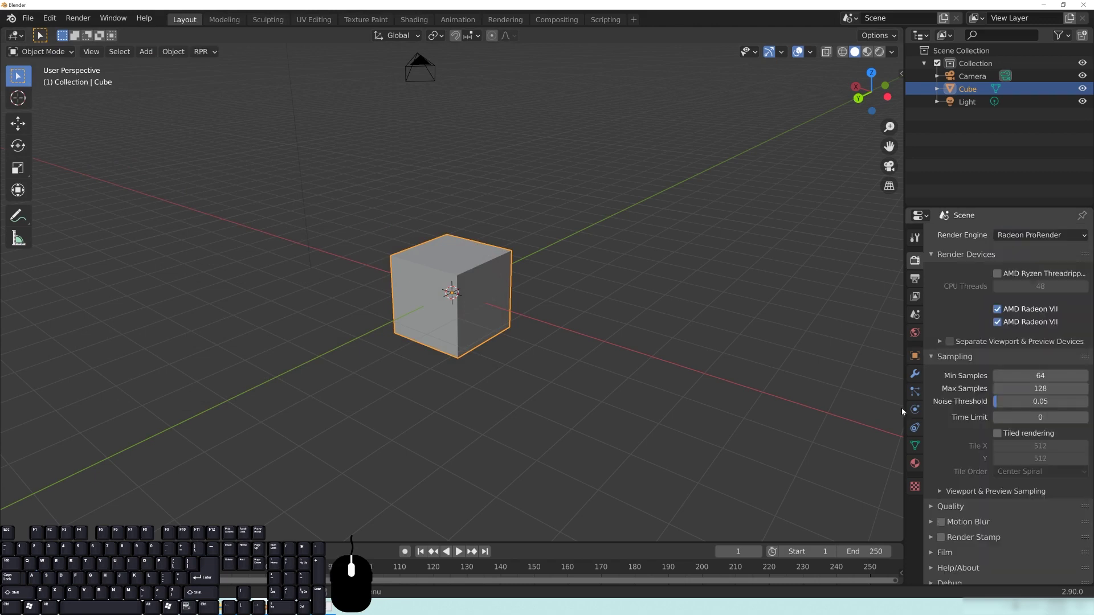
pyautogui.moveTo(641, 370)
pyautogui.mouseDown(button='middle')
pyautogui.moveTo(508, 362)
pyautogui.moveTo(466, 261)
pyautogui.moveTo(402, 281)
pyautogui.moveTo(542, 264)
pyautogui.moveTo(656, 365)
pyautogui.mouseUp(button='middle')
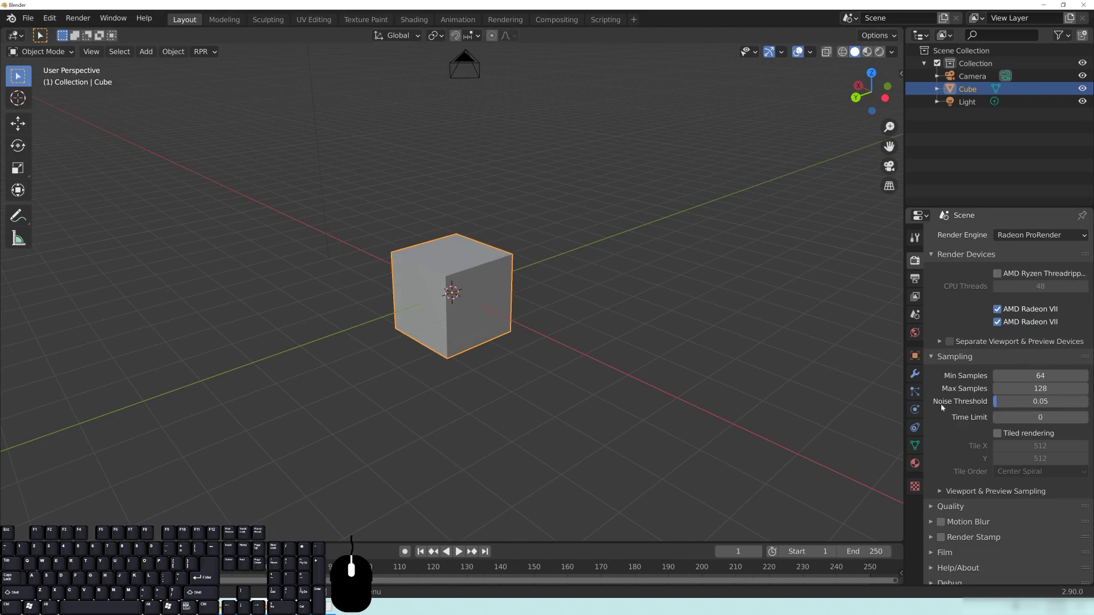
pyautogui.click(955, 357)
pyautogui.click(966, 254)
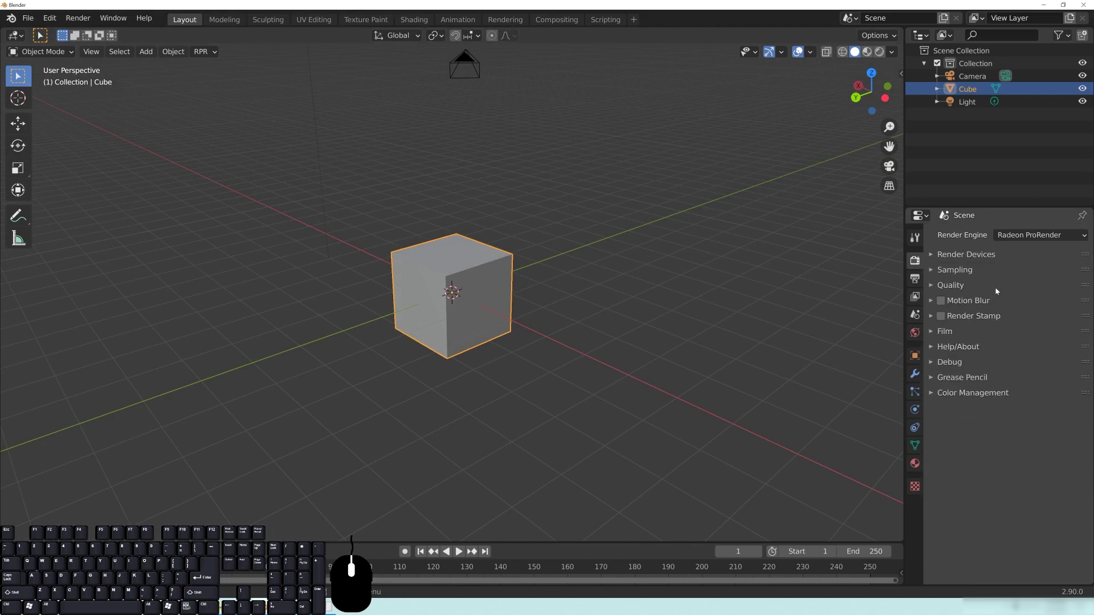
# Set the ProRender viewport render quality to RPR 2.0 (Beta).
pyautogui.click(201, 52)
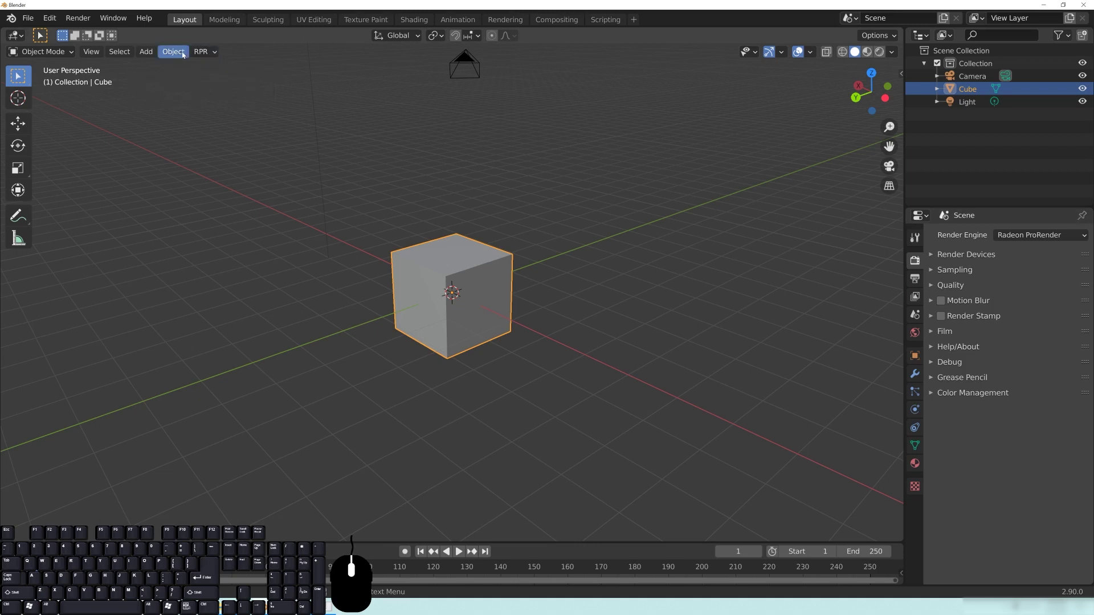
pyautogui.click(202, 52)
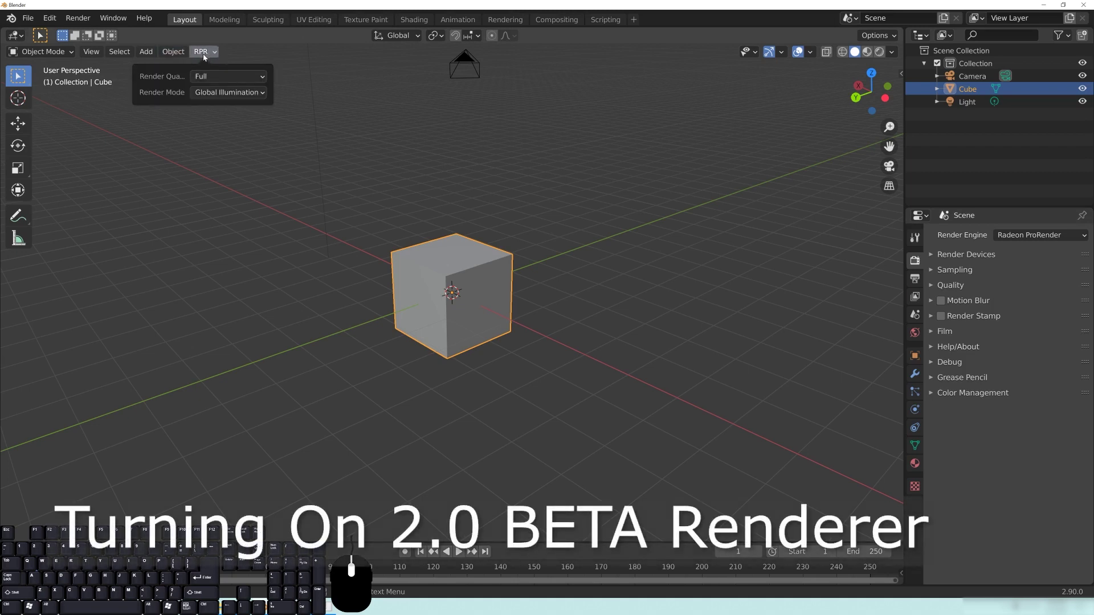
pyautogui.click(215, 77)
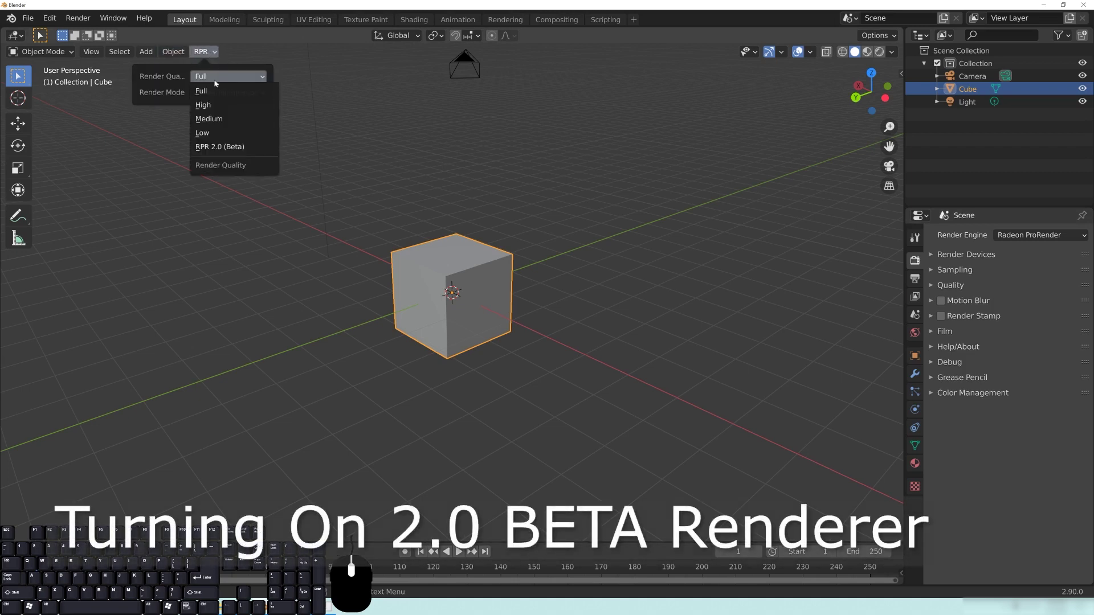
pyautogui.click(222, 146)
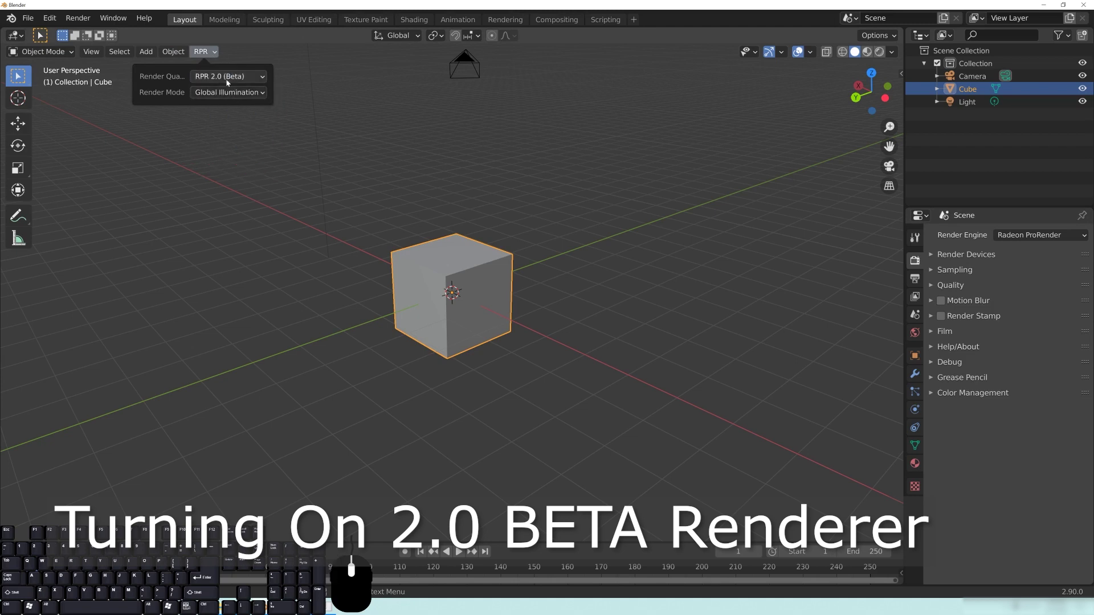
pyautogui.moveTo(435, 163); pyautogui.dragTo(443, 164, button='middle')
# Review the available ProRender render modes and choose Global Illumination.
pyautogui.click(210, 51)
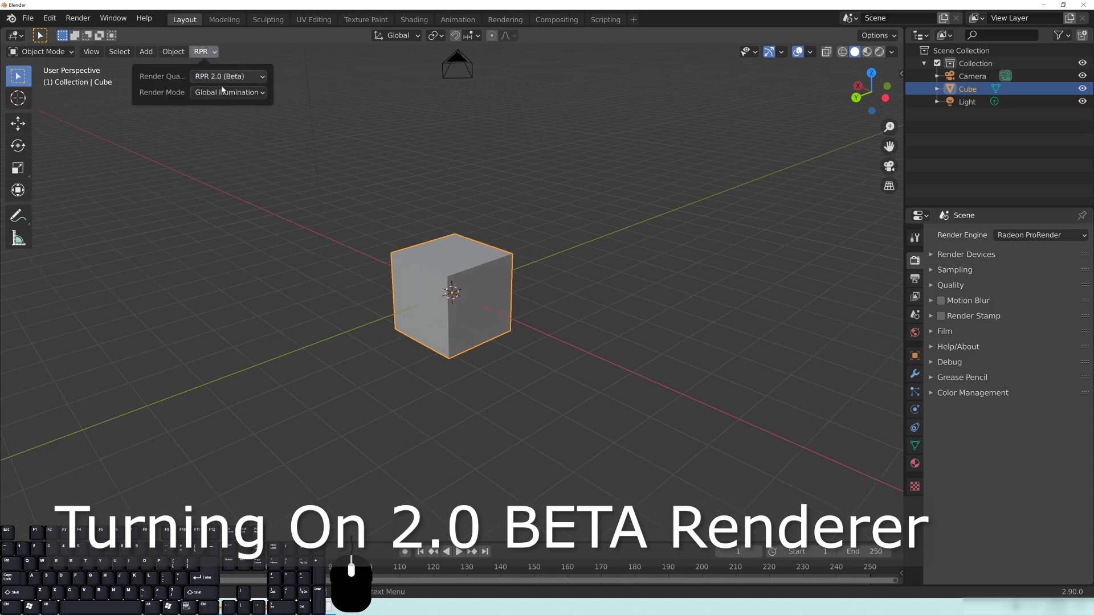
pyautogui.click(227, 92)
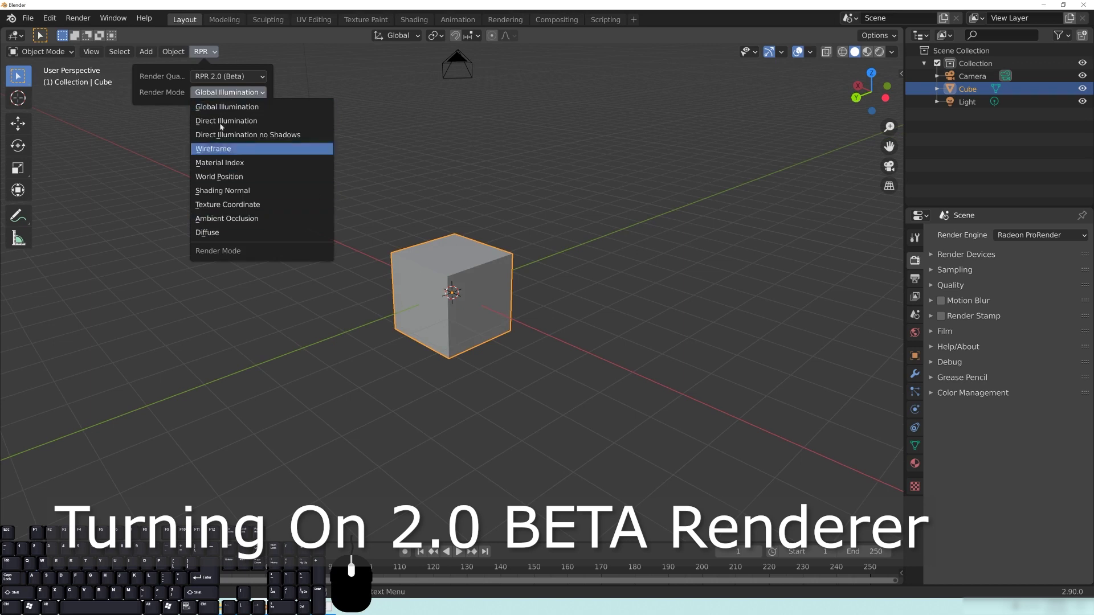
pyautogui.click(227, 92)
pyautogui.click(227, 92)
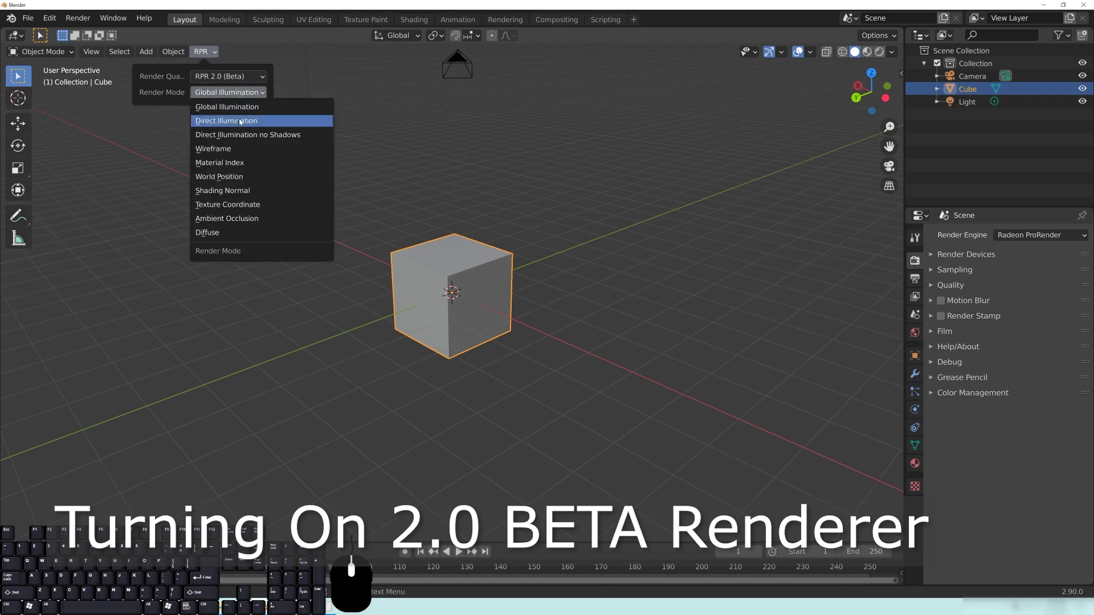
pyautogui.click(200, 107)
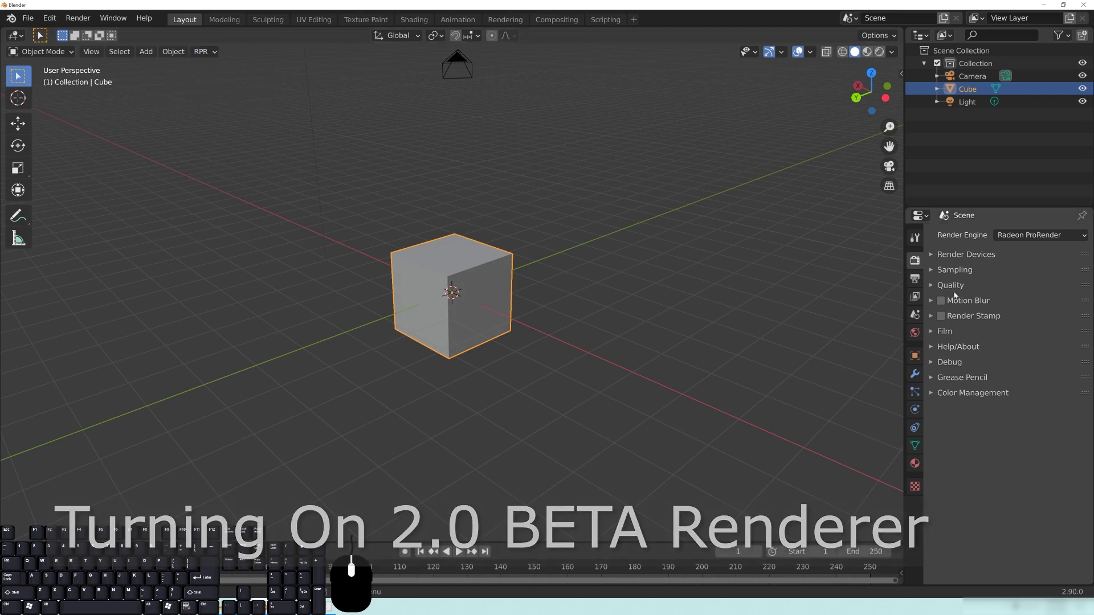
# Expand the render devices, try adding the AMD Ryzen Threadripper CPU, and return to only the two Radeon VII GPUs.
pyautogui.click(955, 269)
pyautogui.click(955, 270)
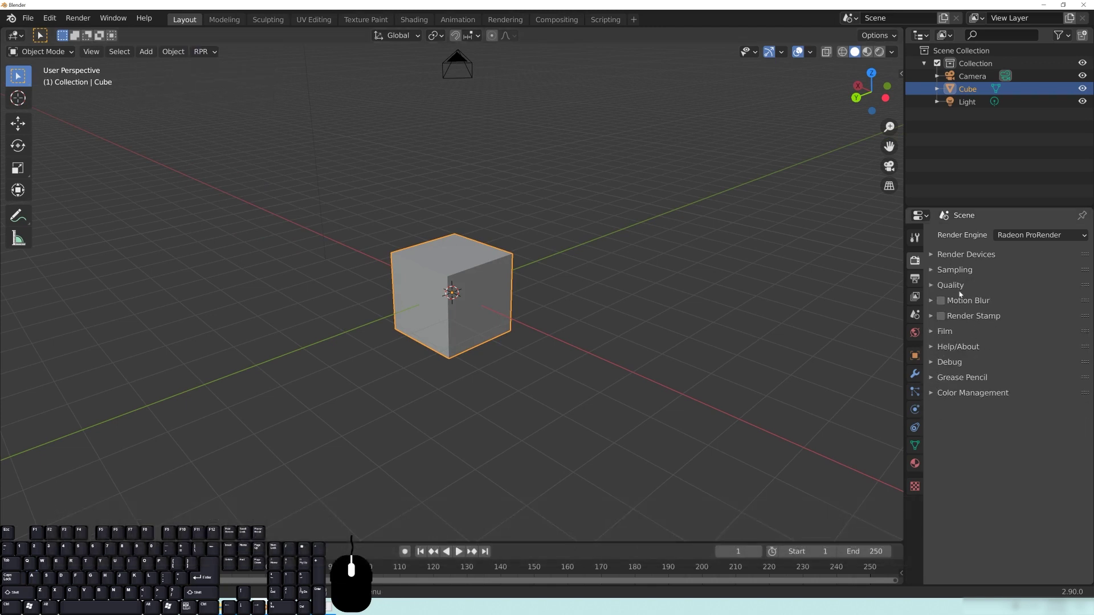
pyautogui.click(963, 254)
pyautogui.click(998, 274)
pyautogui.click(997, 275)
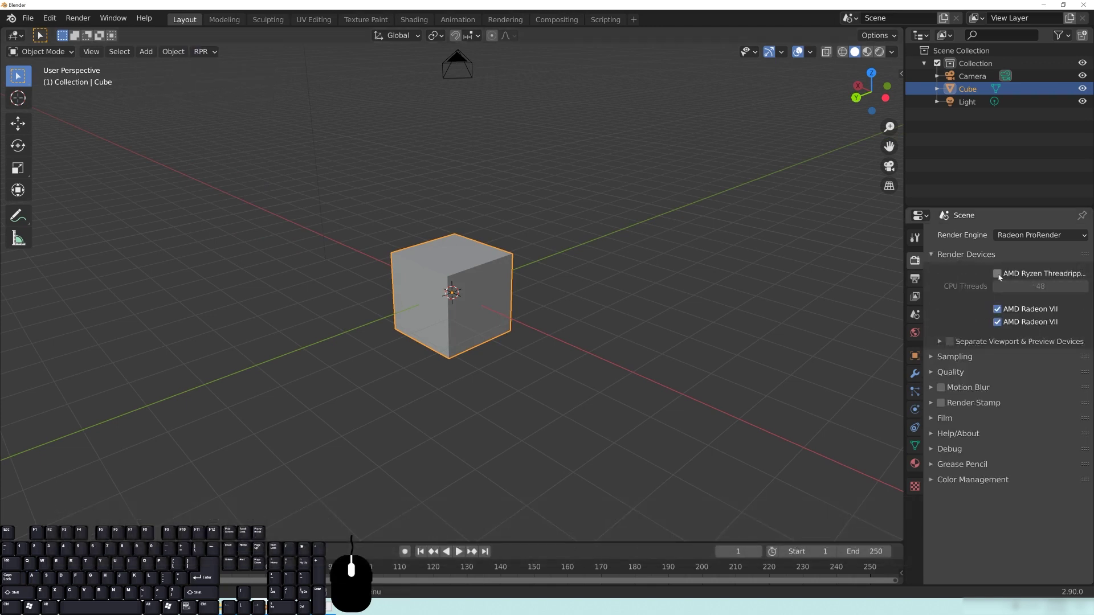
pyautogui.click(997, 274)
pyautogui.click(997, 275)
pyautogui.click(998, 274)
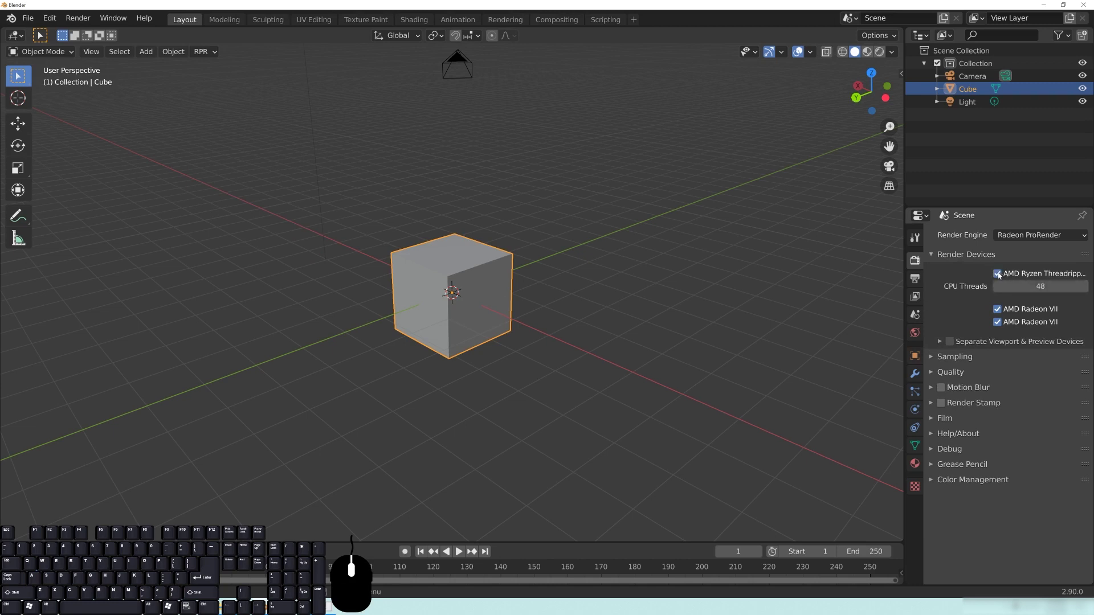
pyautogui.click(998, 275)
pyautogui.click(997, 322)
pyautogui.click(997, 322)
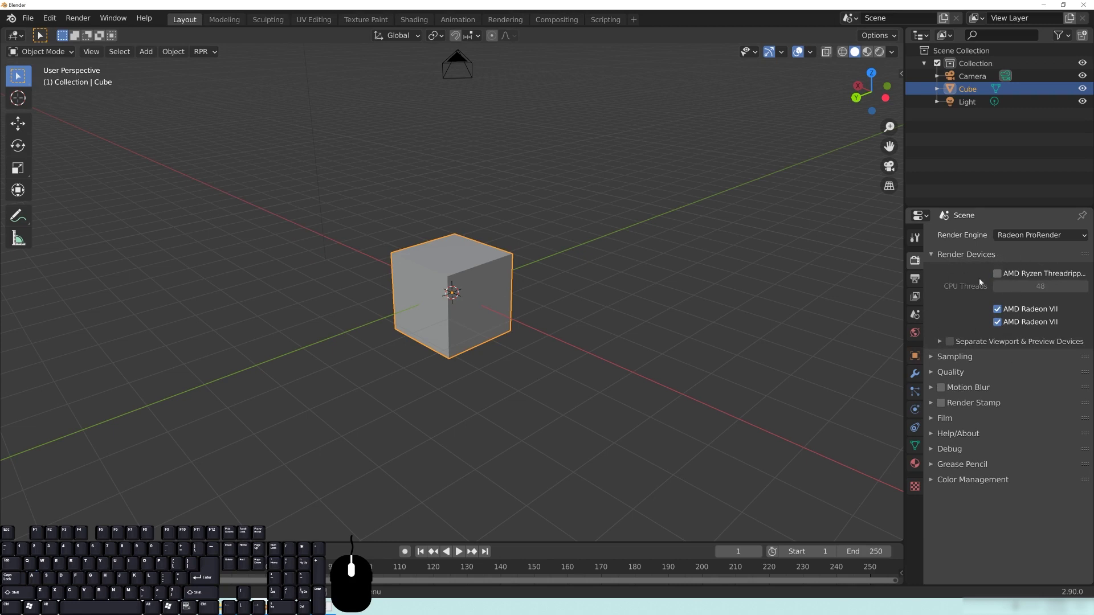
# With the Sampling settings expanded, switch the render quality to Full to compare the Noise Threshold, and switch back to RPR 2.0 (Beta).
pyautogui.click(992, 343)
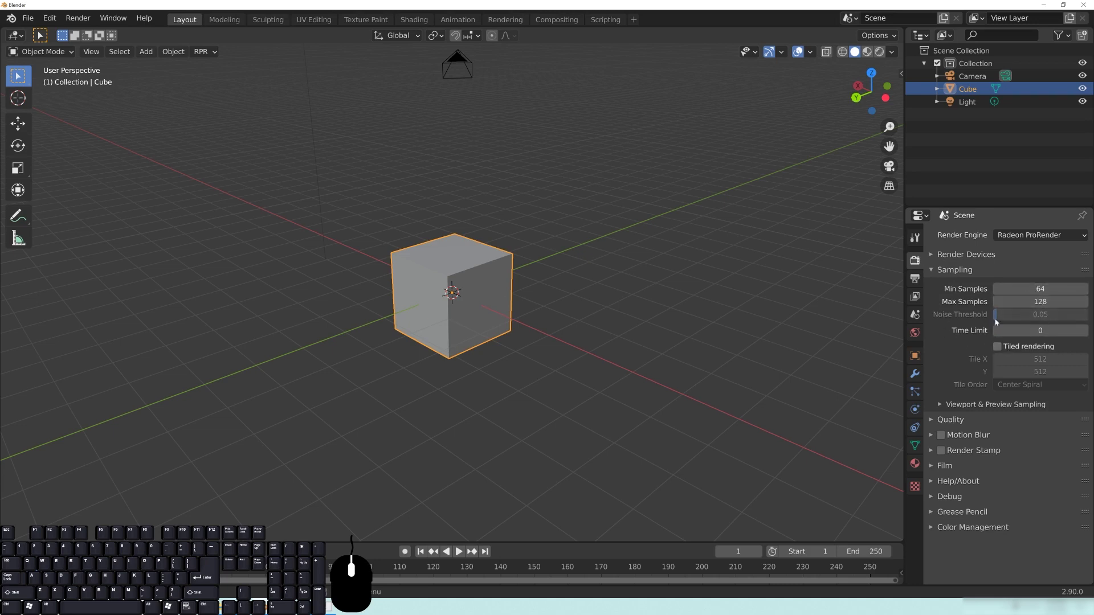
pyautogui.click(215, 54)
pyautogui.click(225, 76)
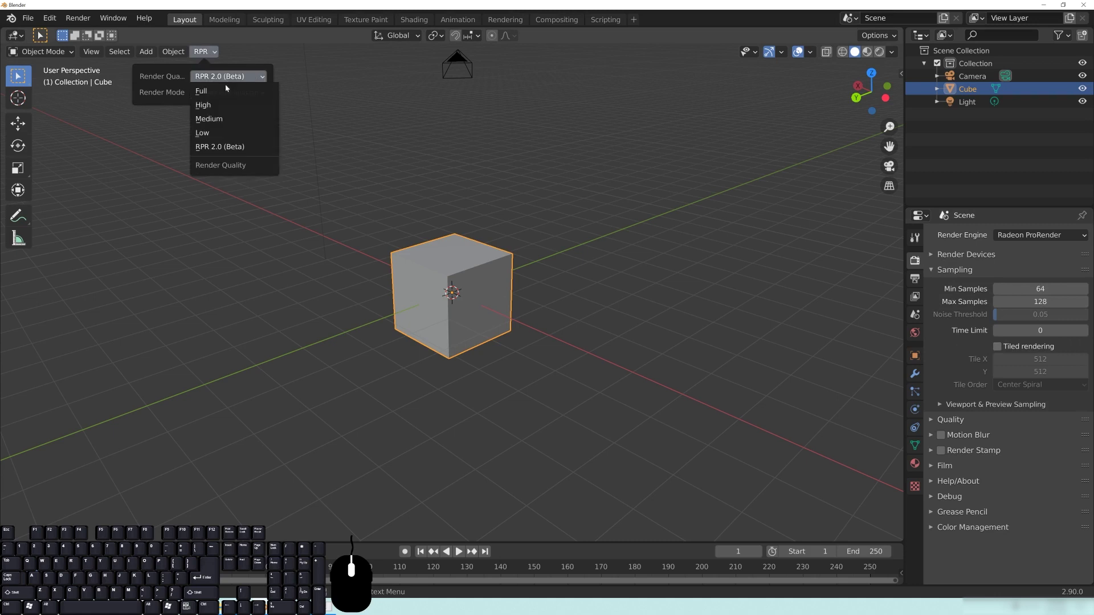
pyautogui.click(196, 81)
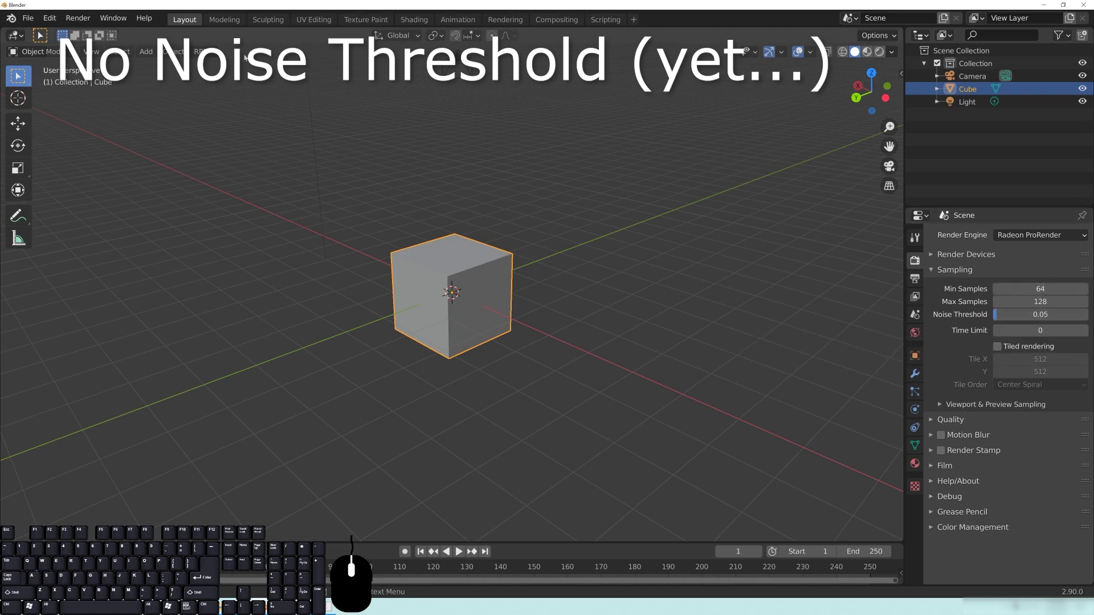
pyautogui.click(201, 52)
pyautogui.click(212, 76)
pyautogui.click(267, 147)
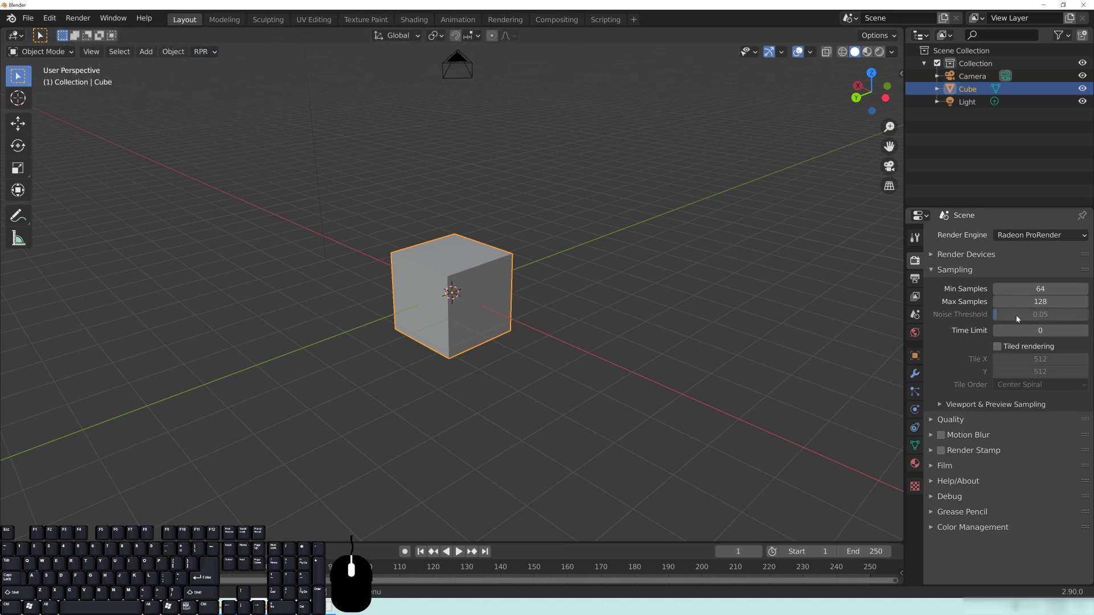
# Expand the Viewport & Preview Sampling settings and examine the adaptive resolution and OpenGL interoperability options.
pyautogui.click(981, 406)
pyautogui.click(982, 406)
pyautogui.click(977, 405)
pyautogui.scroll(-3, 969, 408)
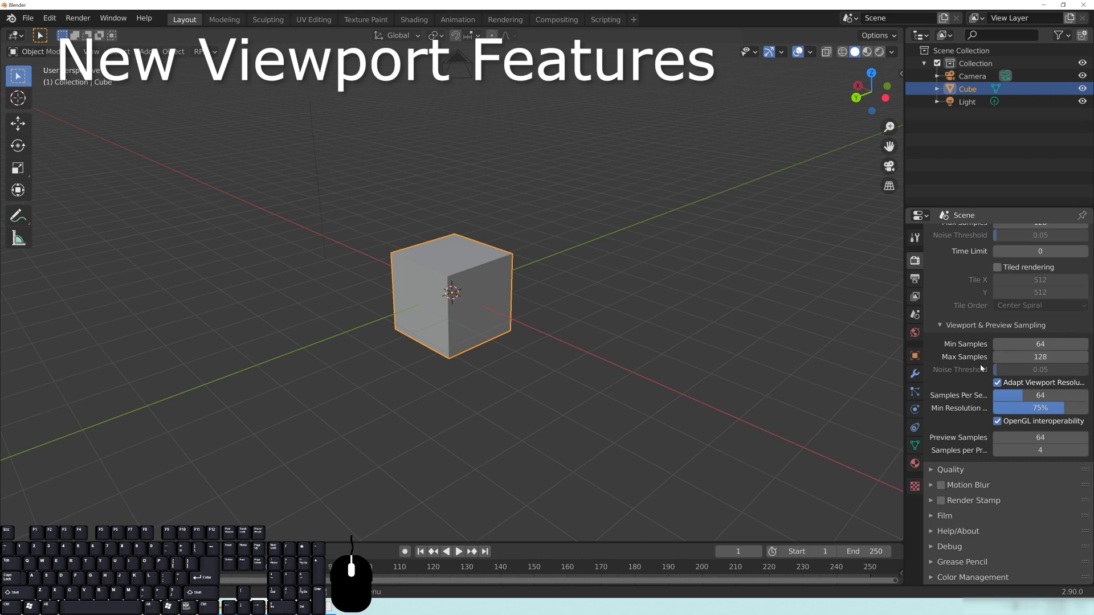
pyautogui.moveTo(623, 313); pyautogui.dragTo(511, 310, button='middle')
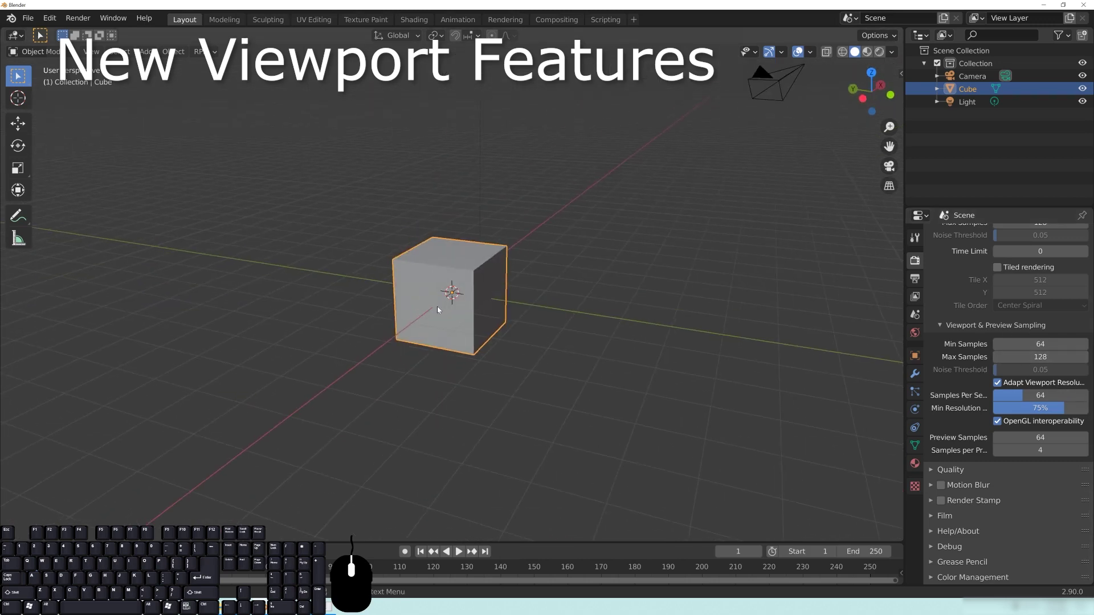
# Close the untitled scene without saving and save the prorender_2.5.2_review_rpr_2.0.blend project.
pyautogui.click(1084, 5)
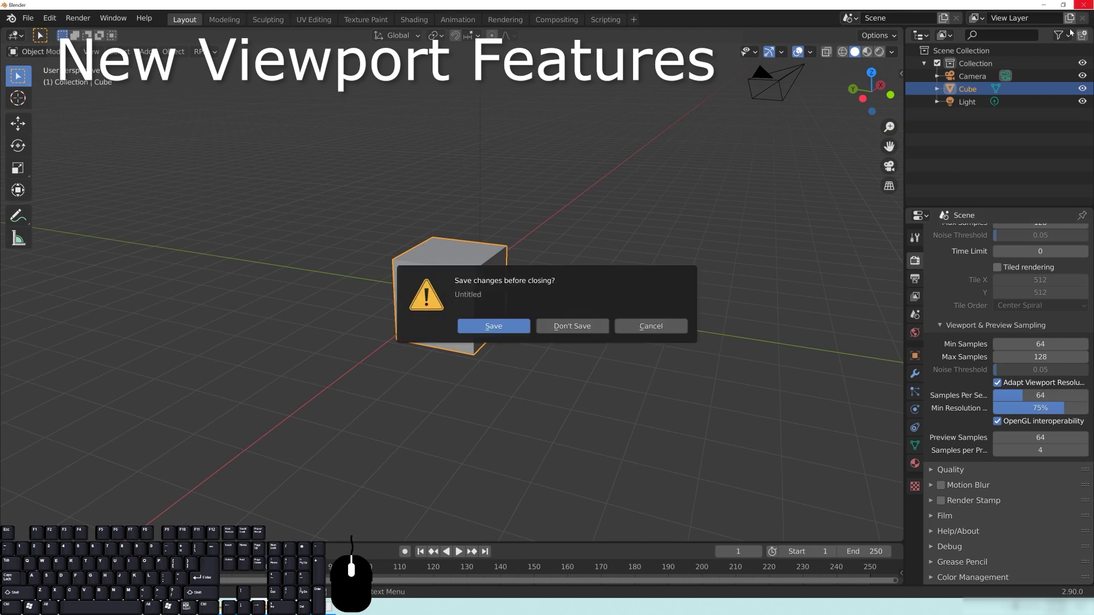
pyautogui.click(562, 327)
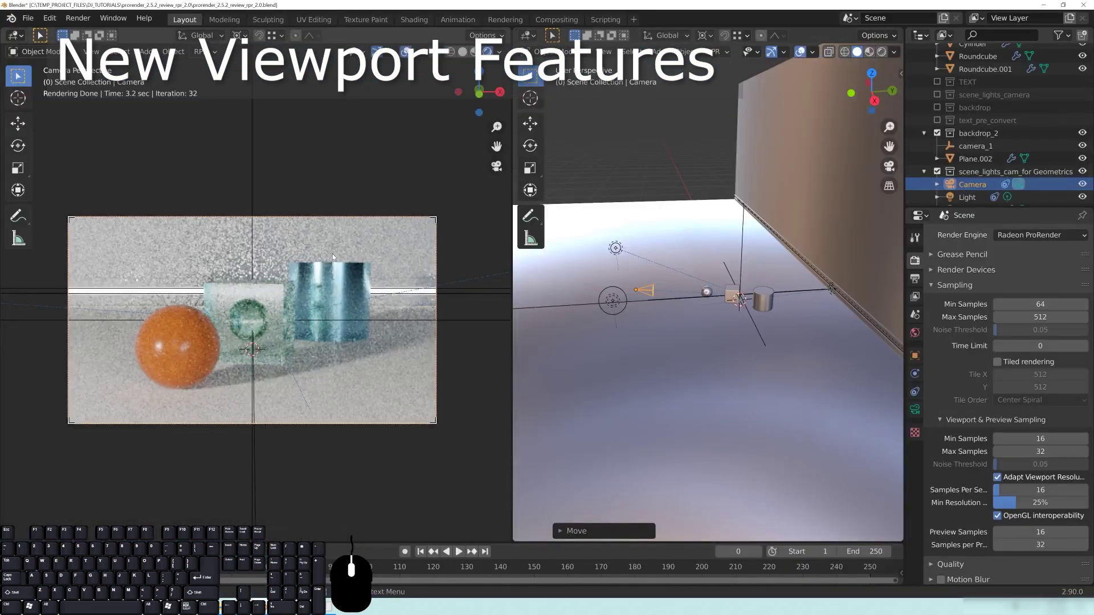
pyautogui.click(26, 18)
pyautogui.click(34, 102)
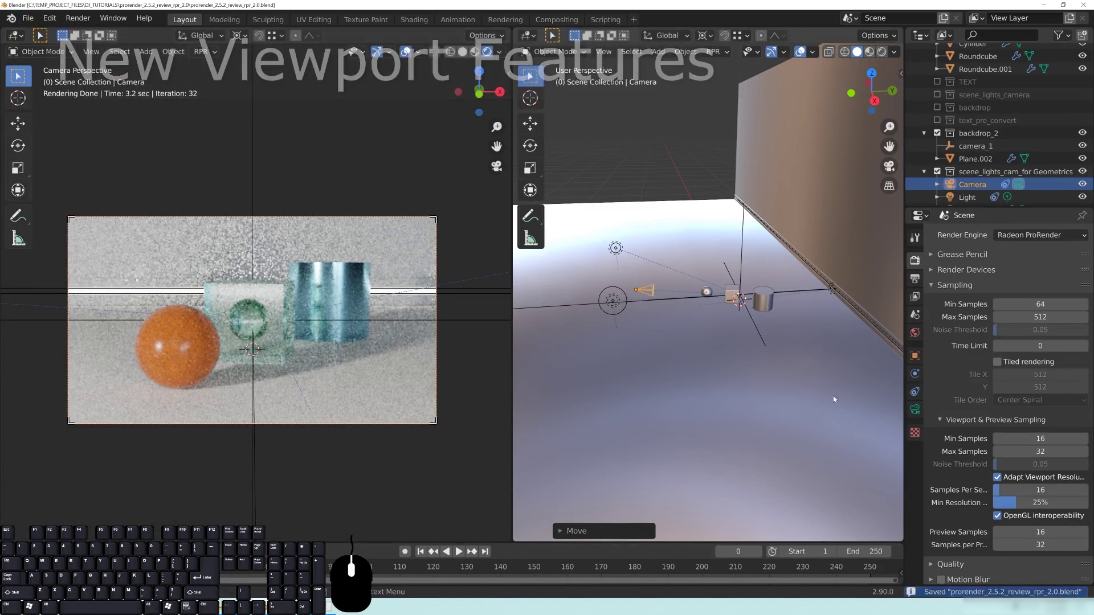
# Examine the Sampling settings and how the rendered camera view refreshes when its zoom changes.
pyautogui.click(954, 285)
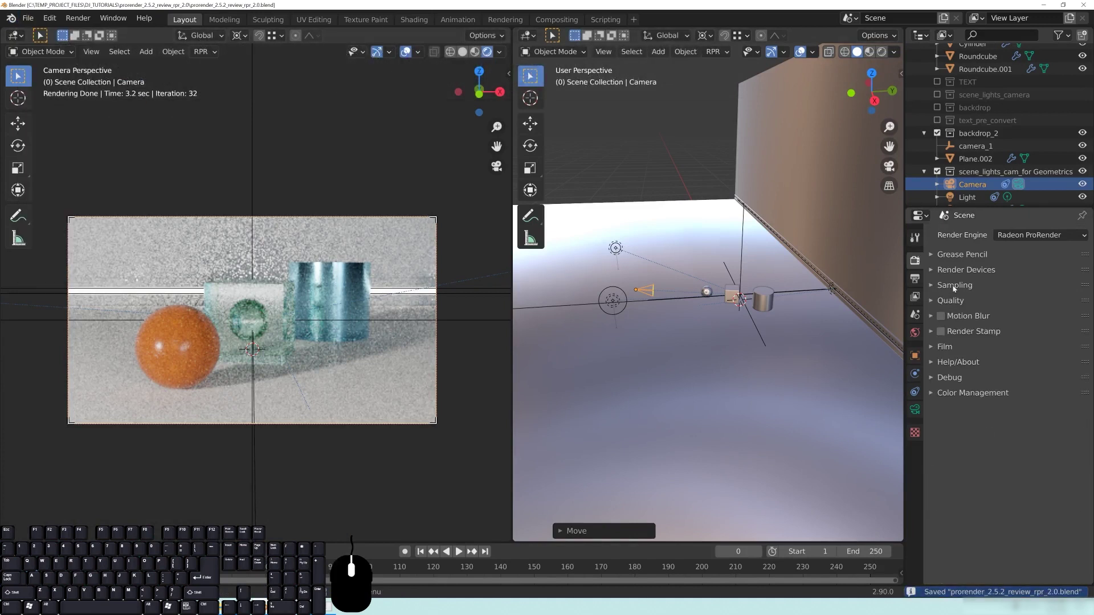
pyautogui.click(954, 285)
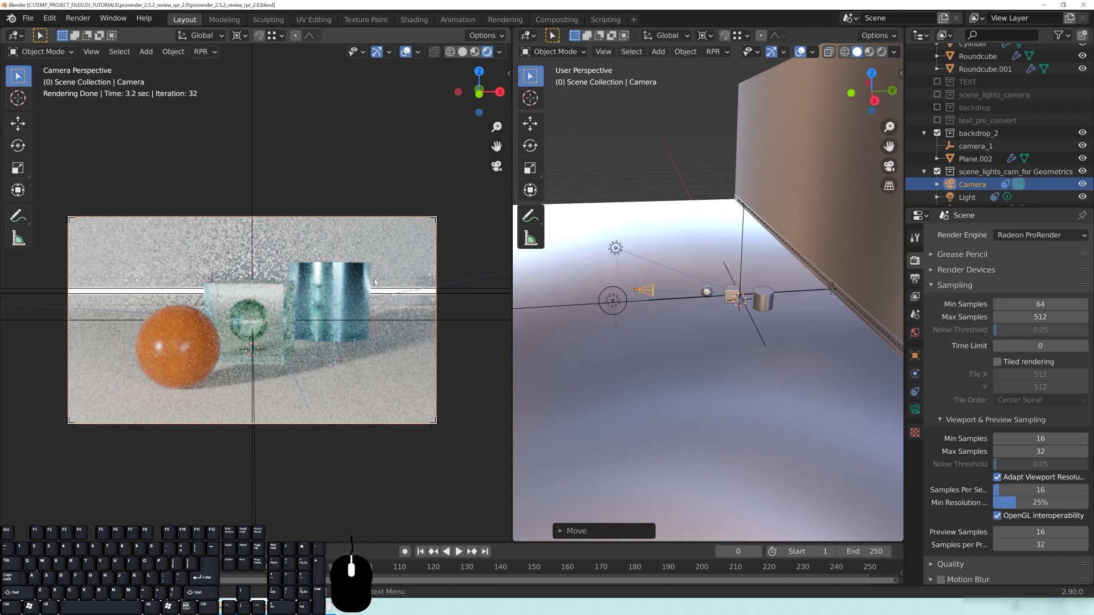
pyautogui.scroll(-2, 233, 258)
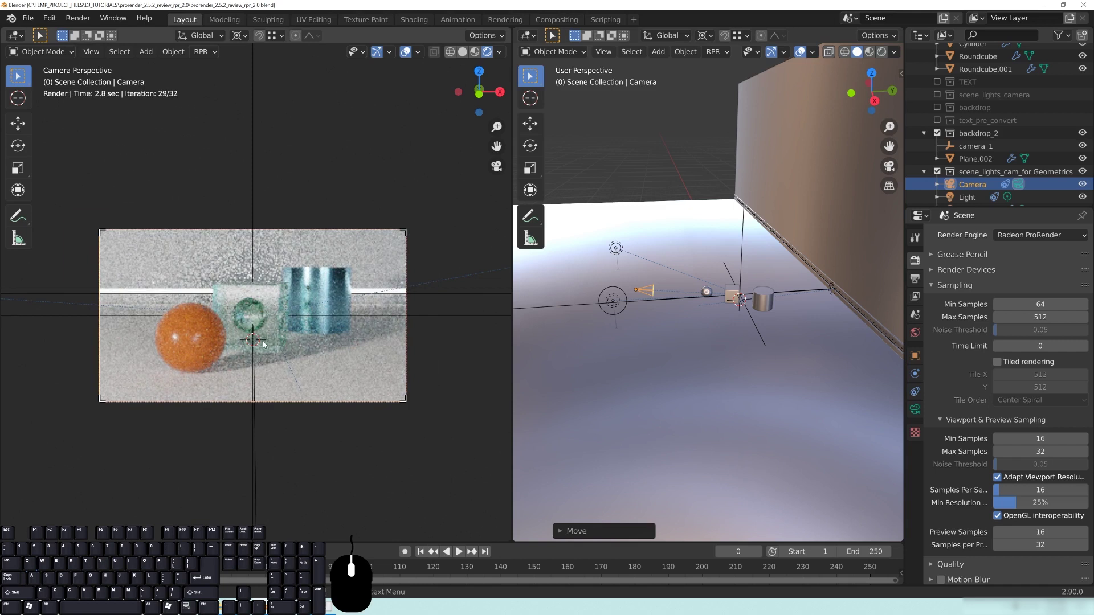
pyautogui.scroll(1, 263, 344)
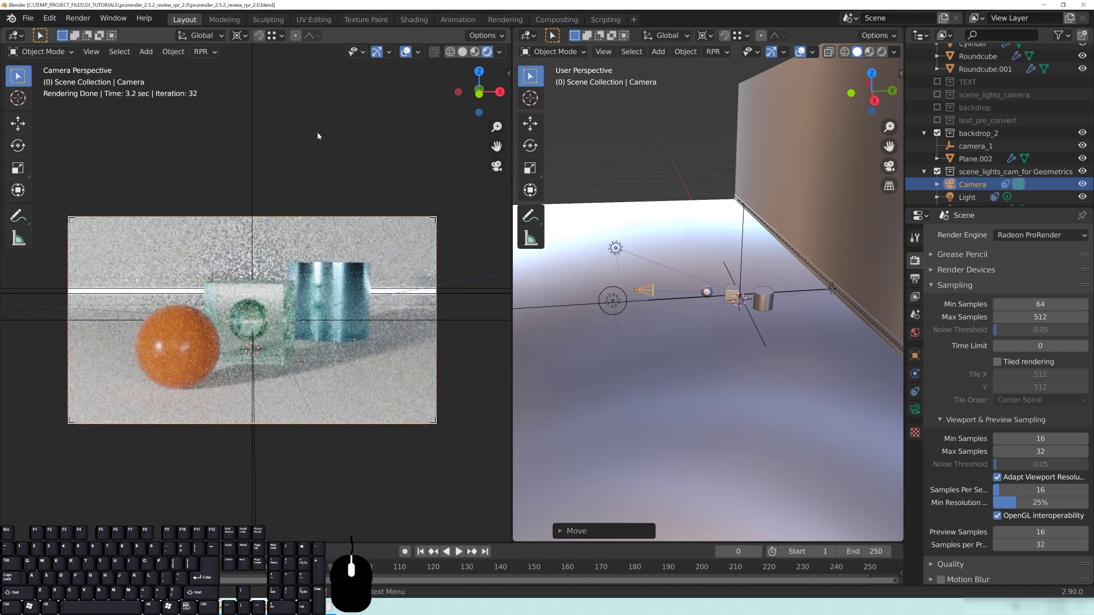
# Widen the properties editor so that the full viewport sampling option names are readable, and leave Samples Per Second as it is.
pyautogui.scroll(-1, 282, 320)
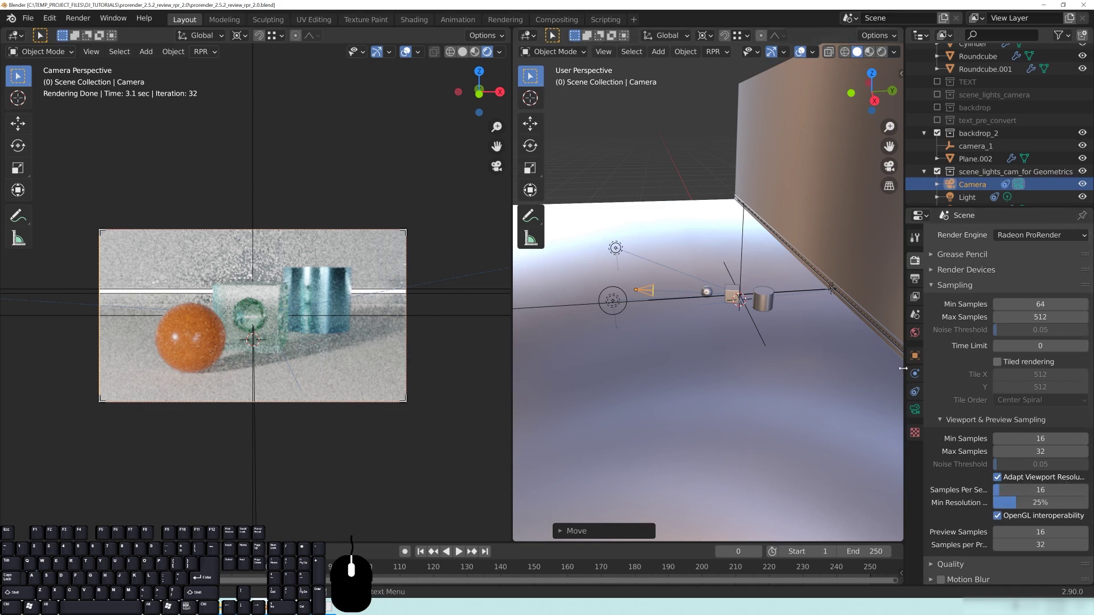
pyautogui.moveTo(903, 368); pyautogui.dragTo(777, 365)
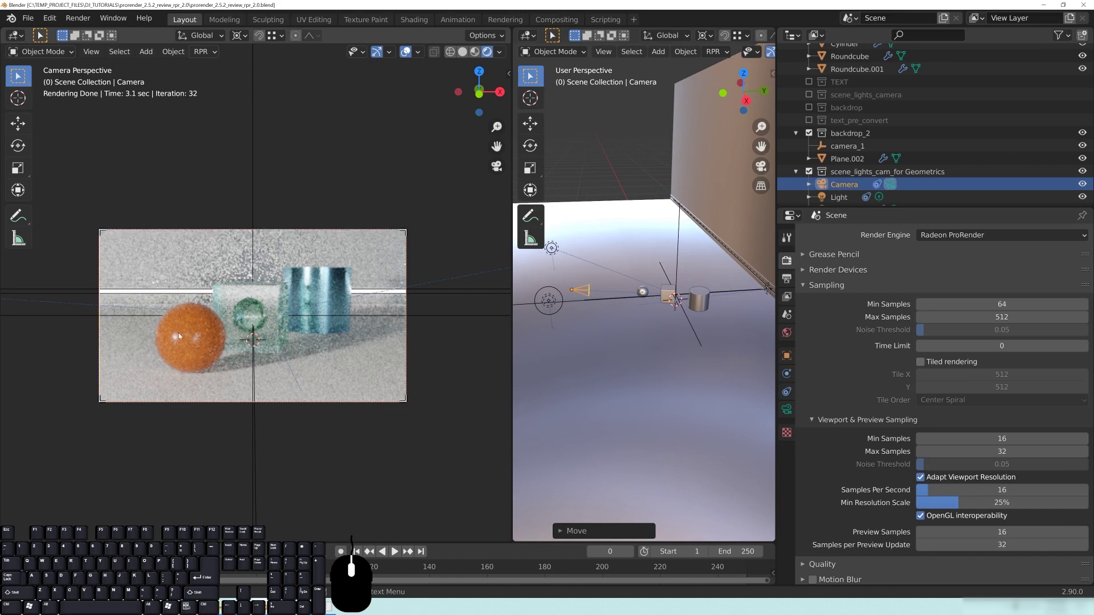
pyautogui.doubleClick(1002, 490)
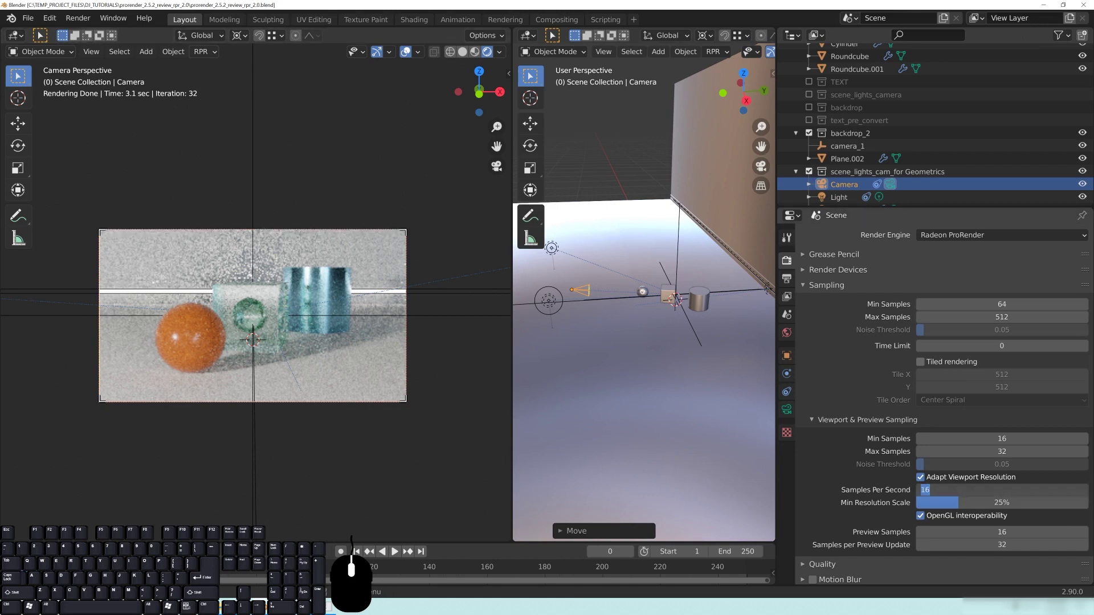
pyautogui.press('Return')
# Set the viewport's Min Resolution Scale to 50%, and raise it to 75% to compare the rendered camera view.
pyautogui.doubleClick(995, 502)
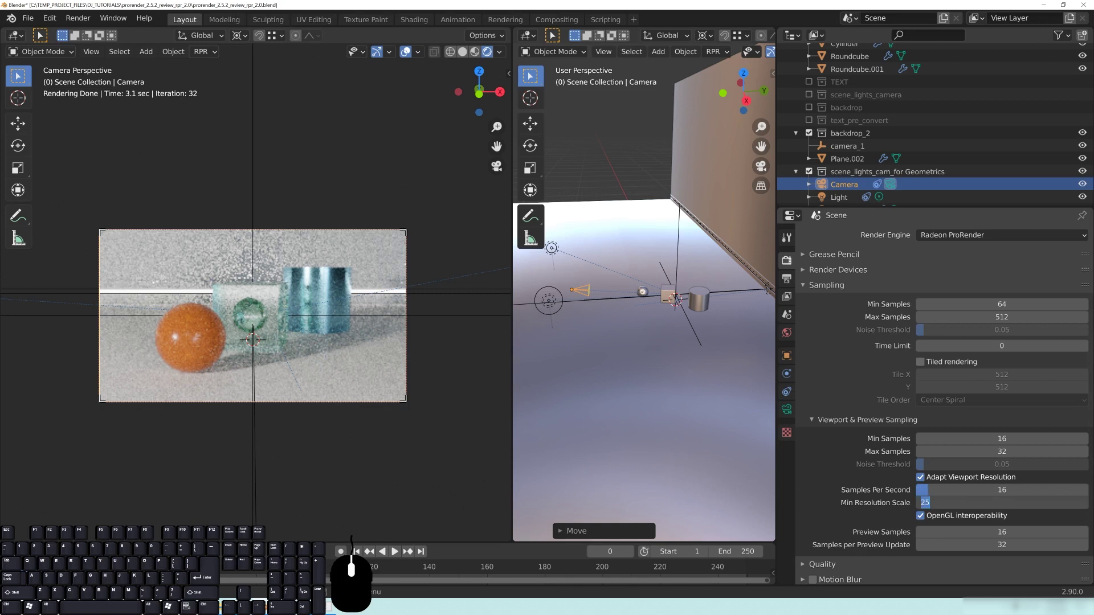
pyautogui.write('50')
pyautogui.press('Return')
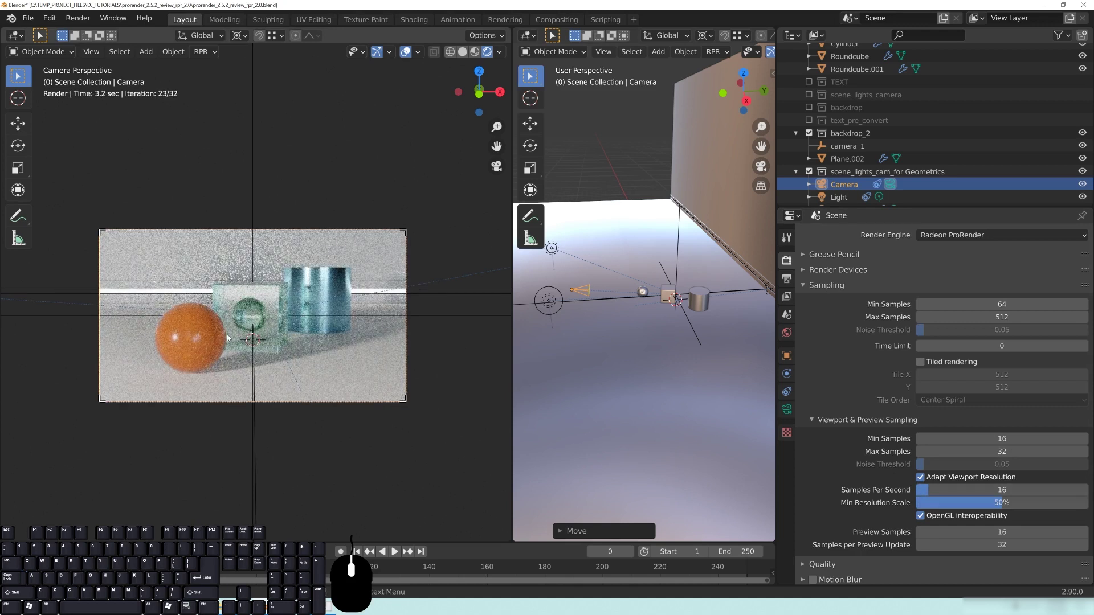
pyautogui.click(1003, 502)
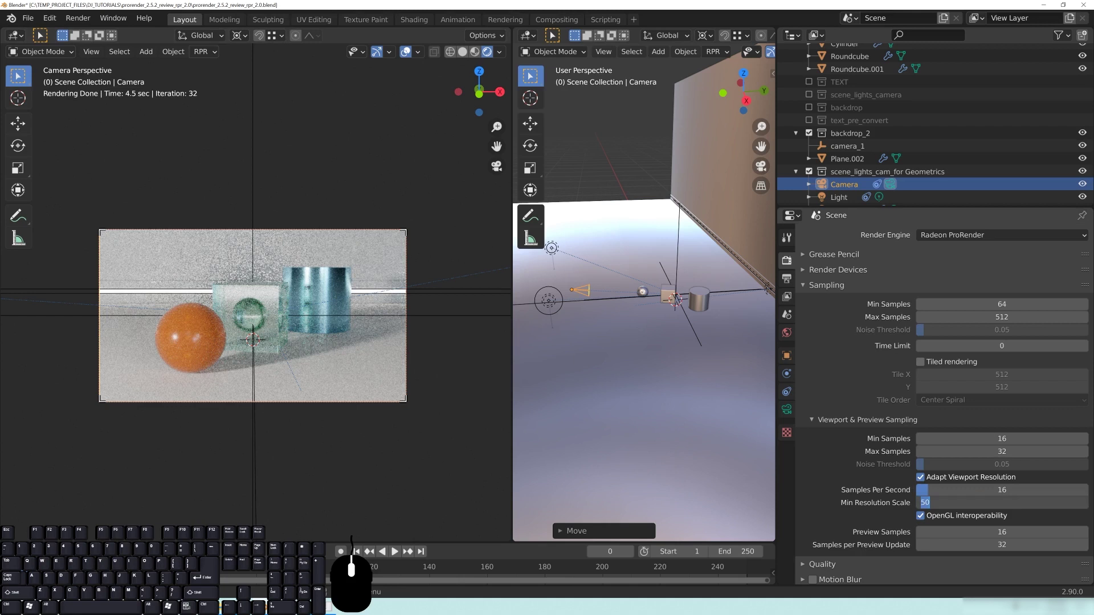
pyautogui.write('75')
pyautogui.press('Return')
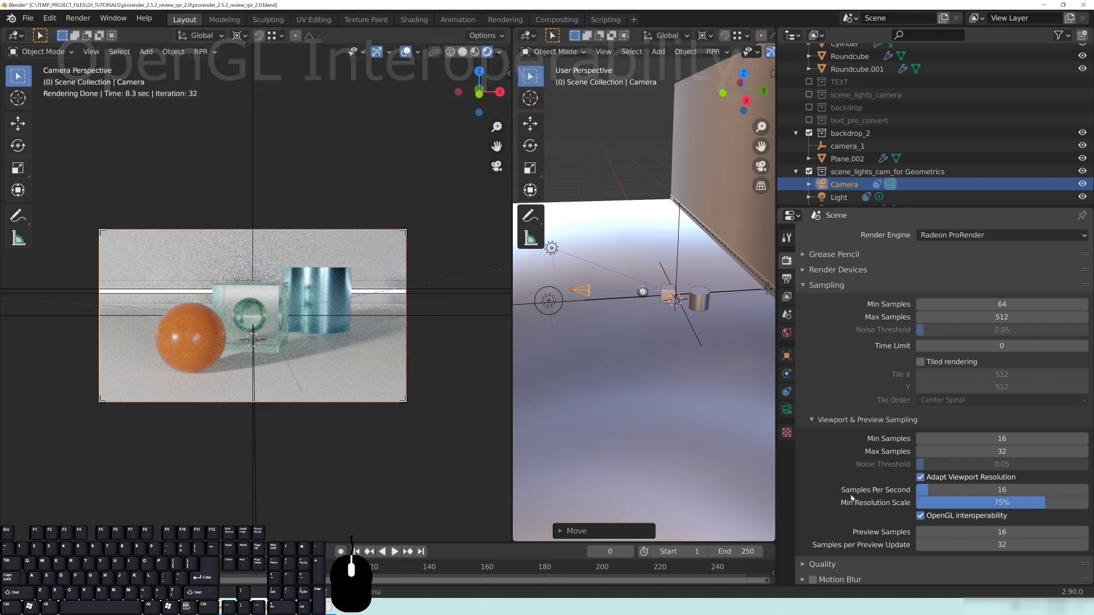
# Disable OpenGL interoperability to test how the rendered camera view refreshes while zooming, and enable it again.
pyautogui.click(920, 516)
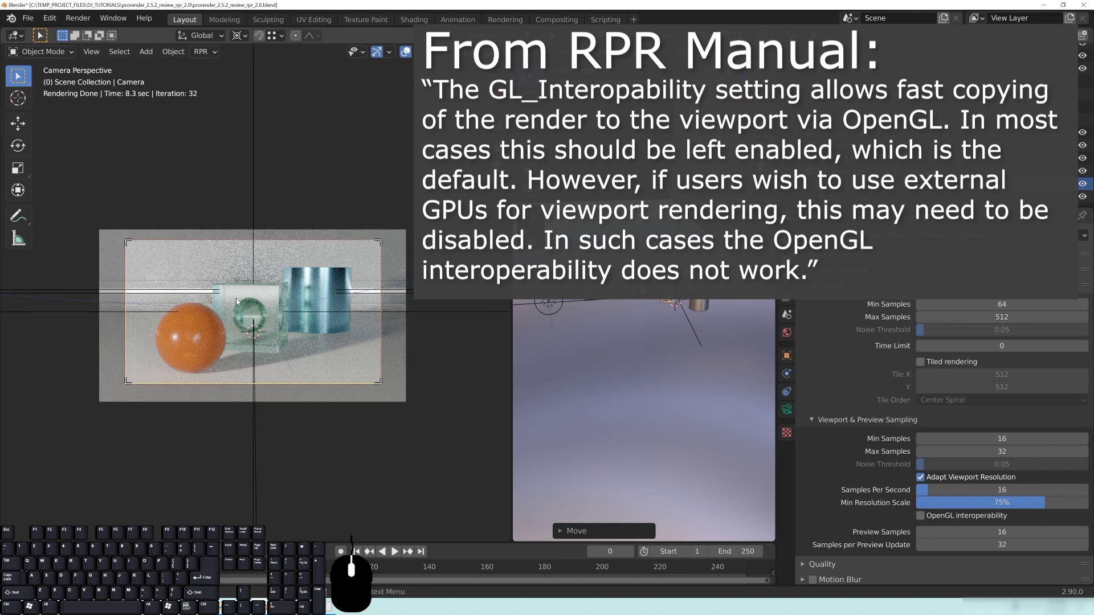
pyautogui.scroll(-1, 237, 300)
pyautogui.scroll(1, 238, 299)
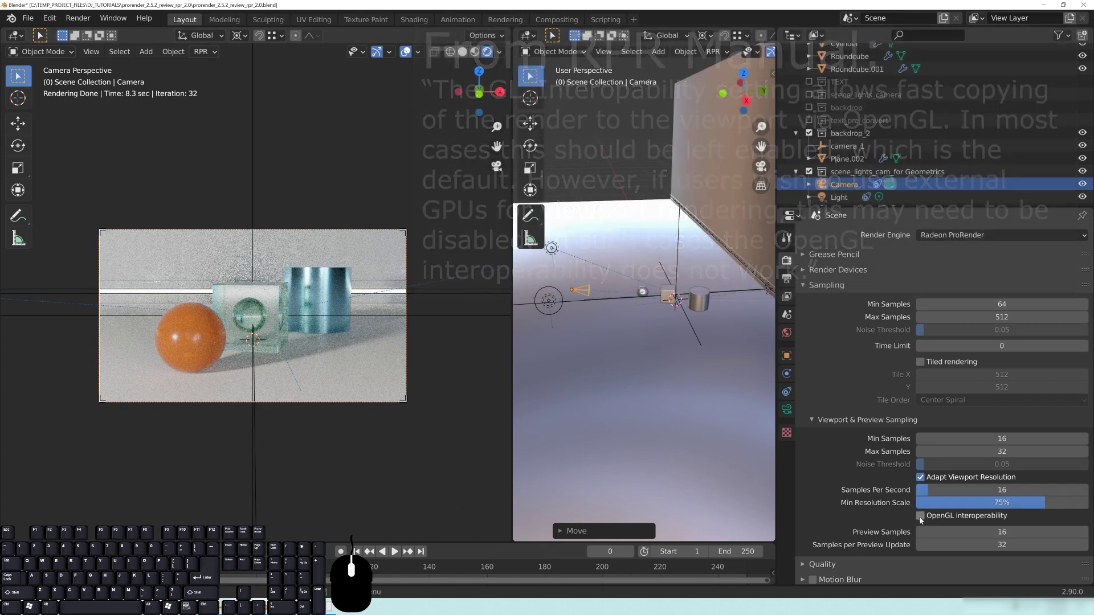
pyautogui.click(921, 516)
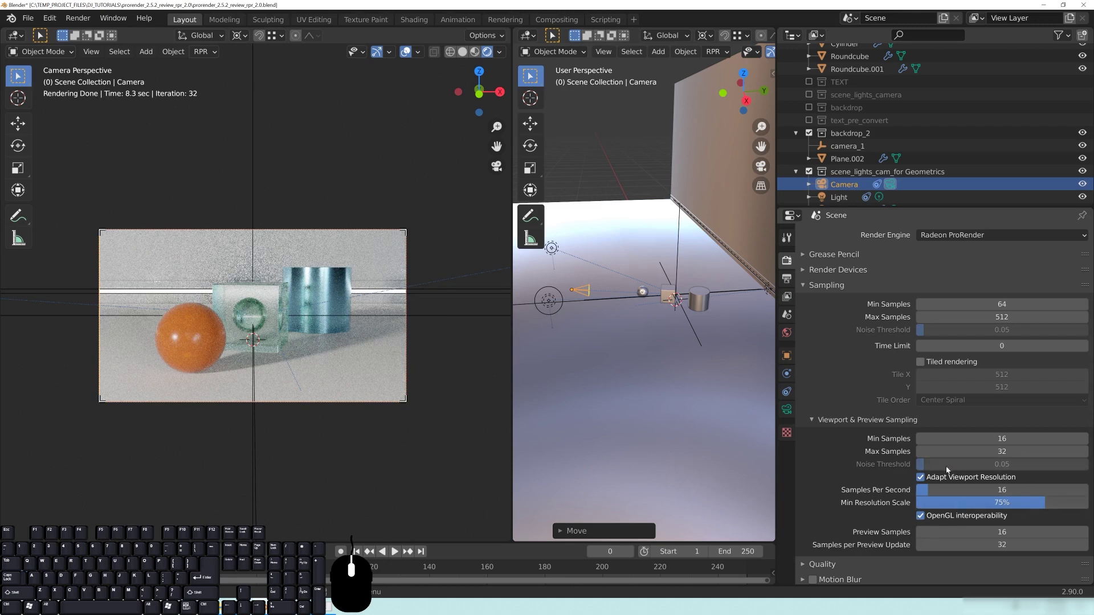
# Collapse the Viewport & Preview Sampling and Sampling settings, and switch the camera view to wireframe shading.
pyautogui.click(856, 422)
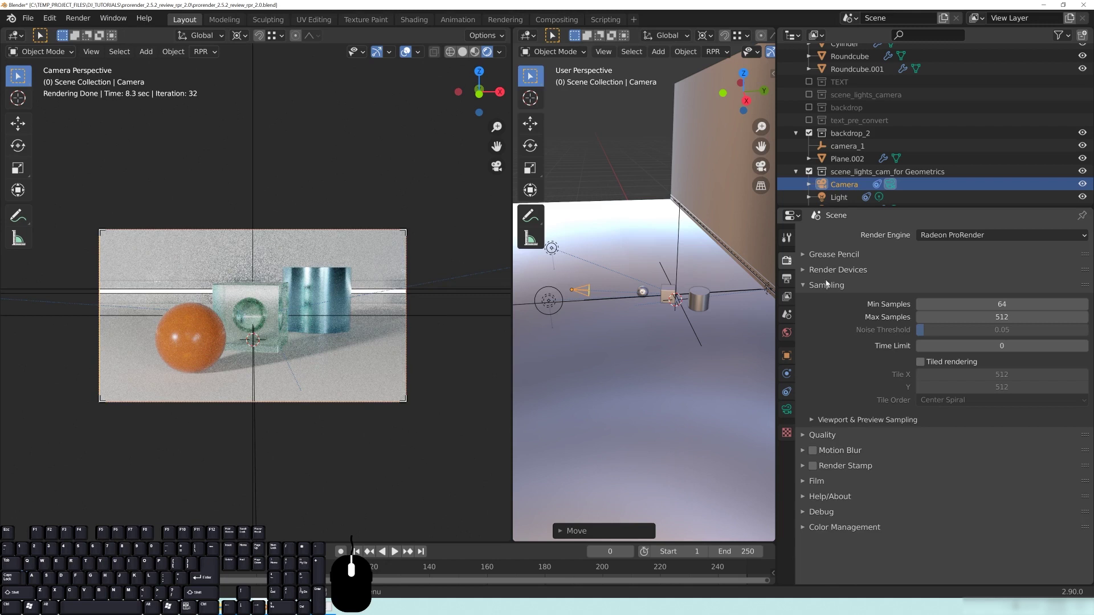
pyautogui.click(826, 287)
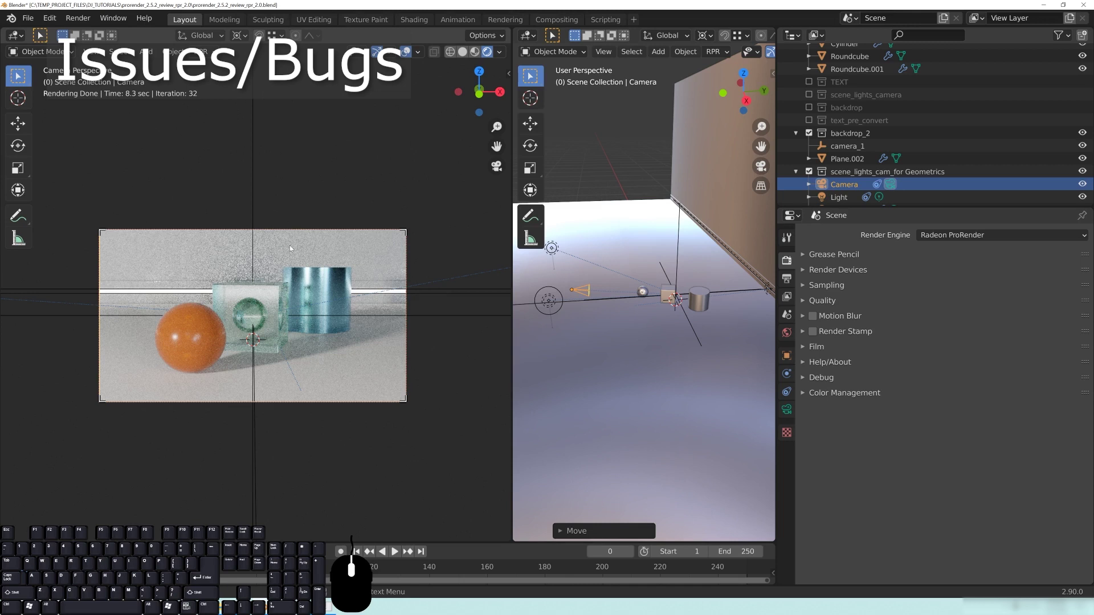
pyautogui.scroll(1, 271, 324)
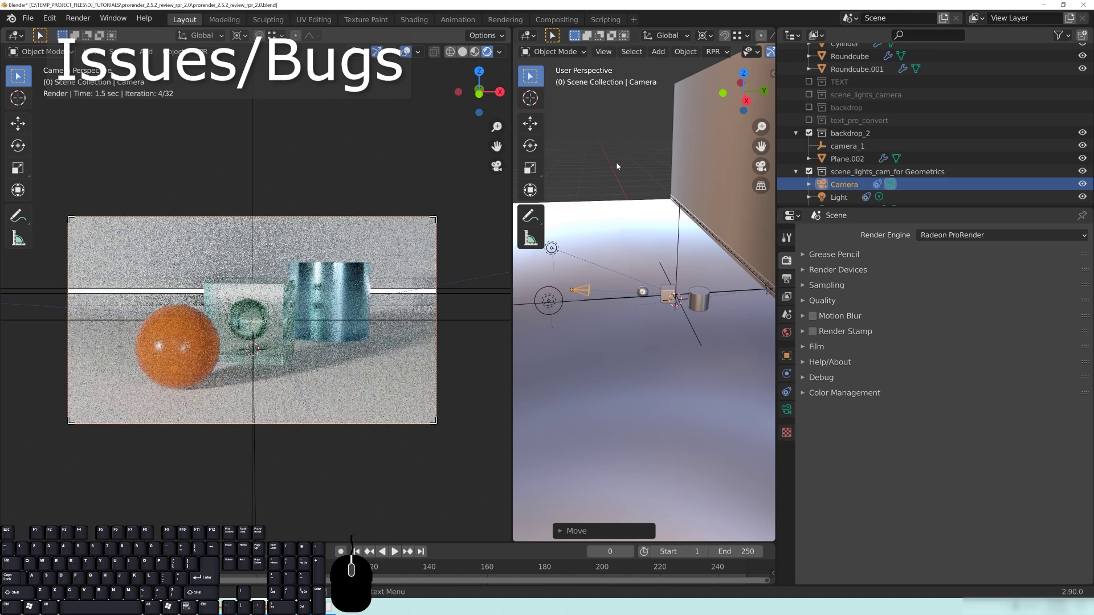
pyautogui.click(450, 52)
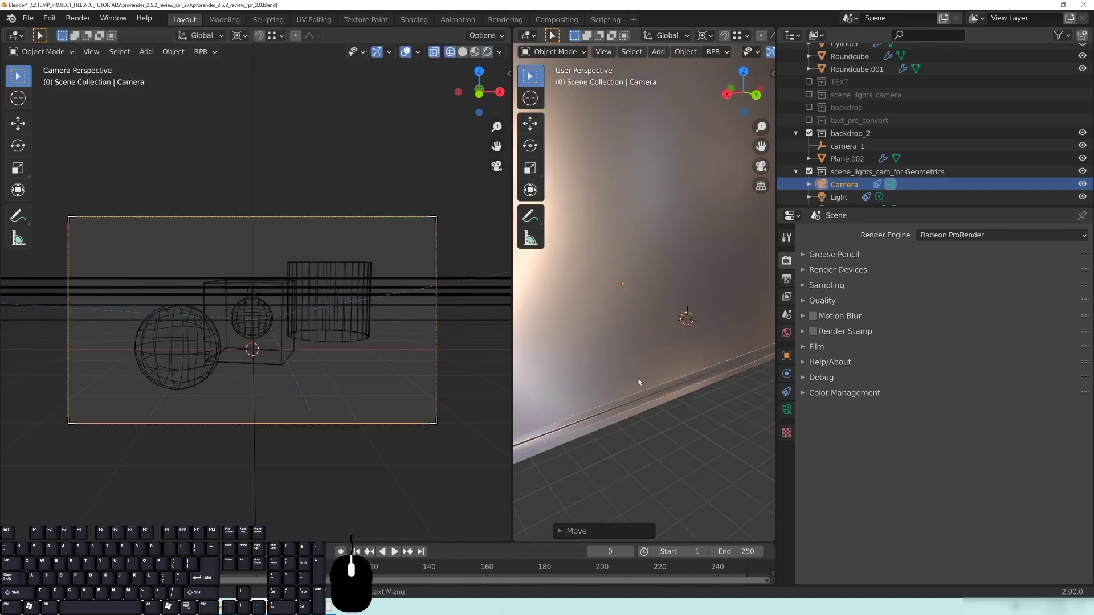
pyautogui.scroll(-10, 640, 342)
pyautogui.moveTo(641, 324); pyautogui.dragTo(690, 291, button='middle')
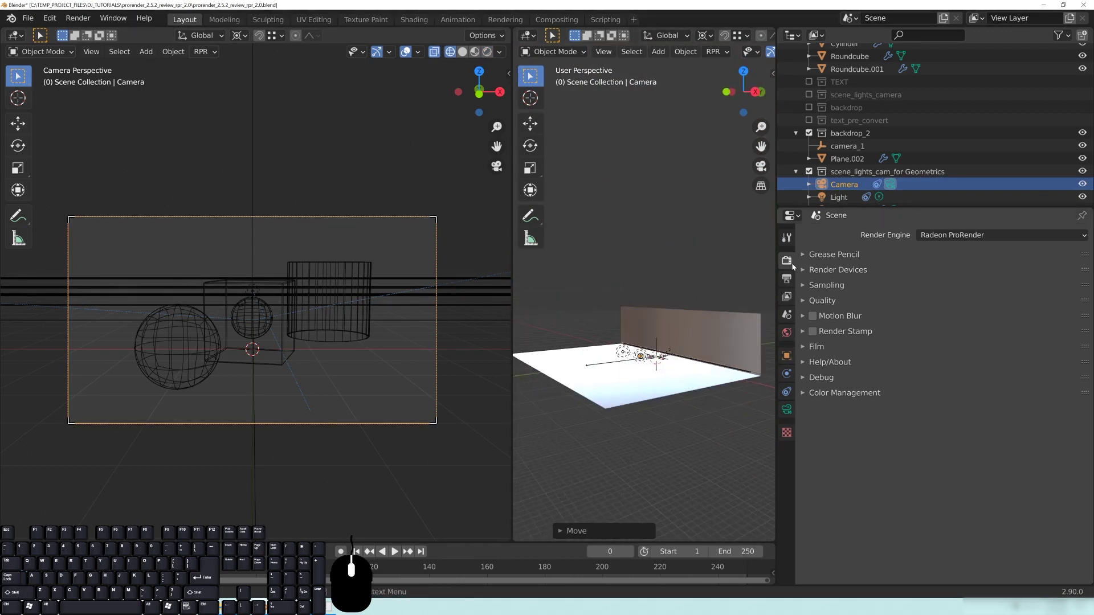
# Examine the Fog and Environment Light options in the world settings, and collapse their sections.
pyautogui.click(816, 346)
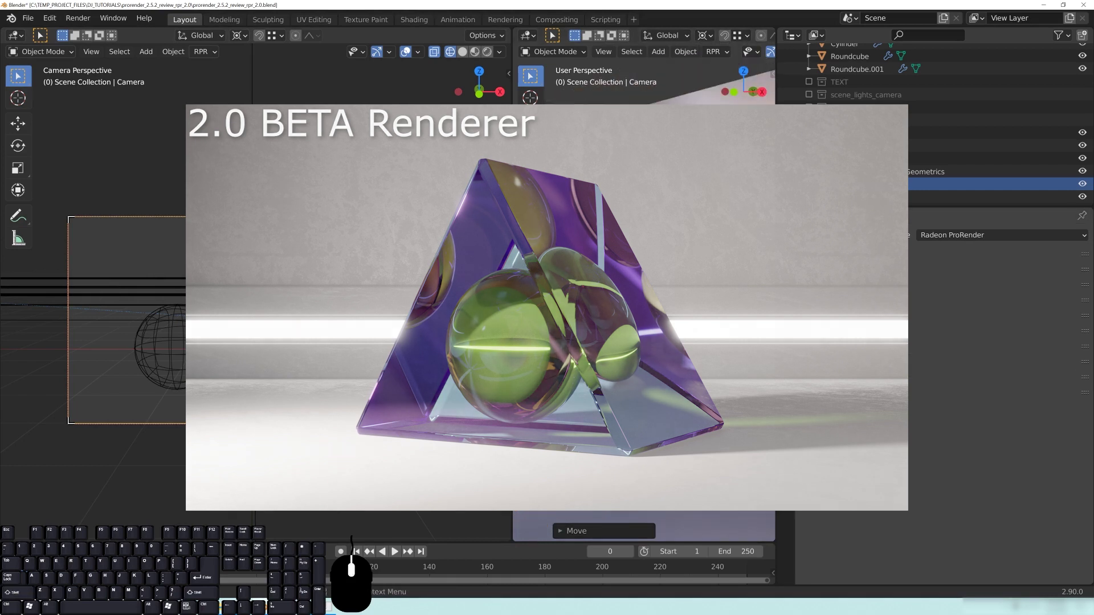
pyautogui.click(786, 333)
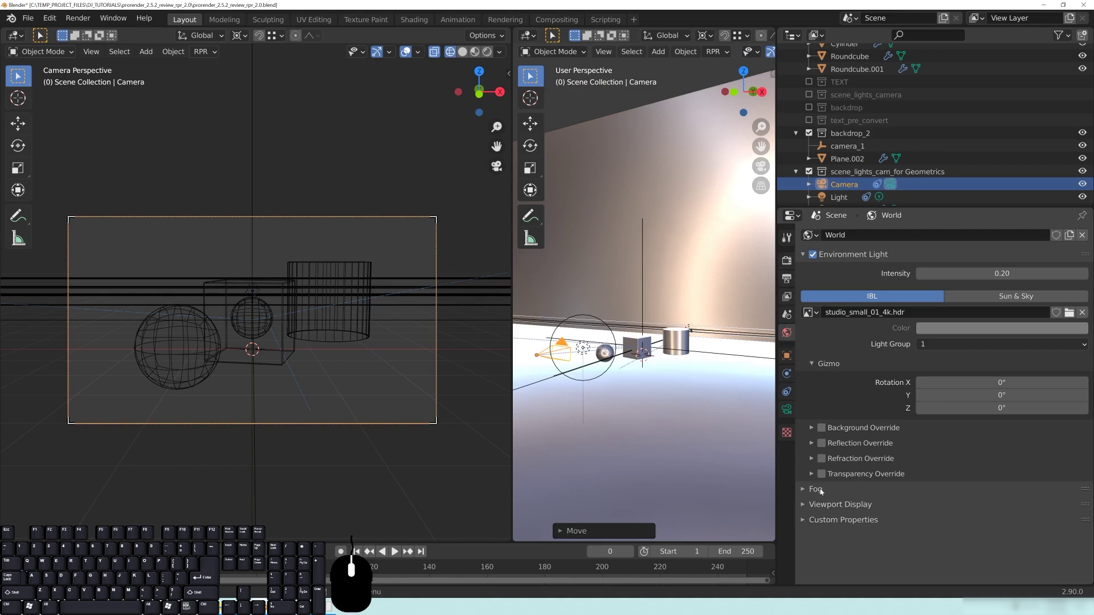
pyautogui.click(819, 491)
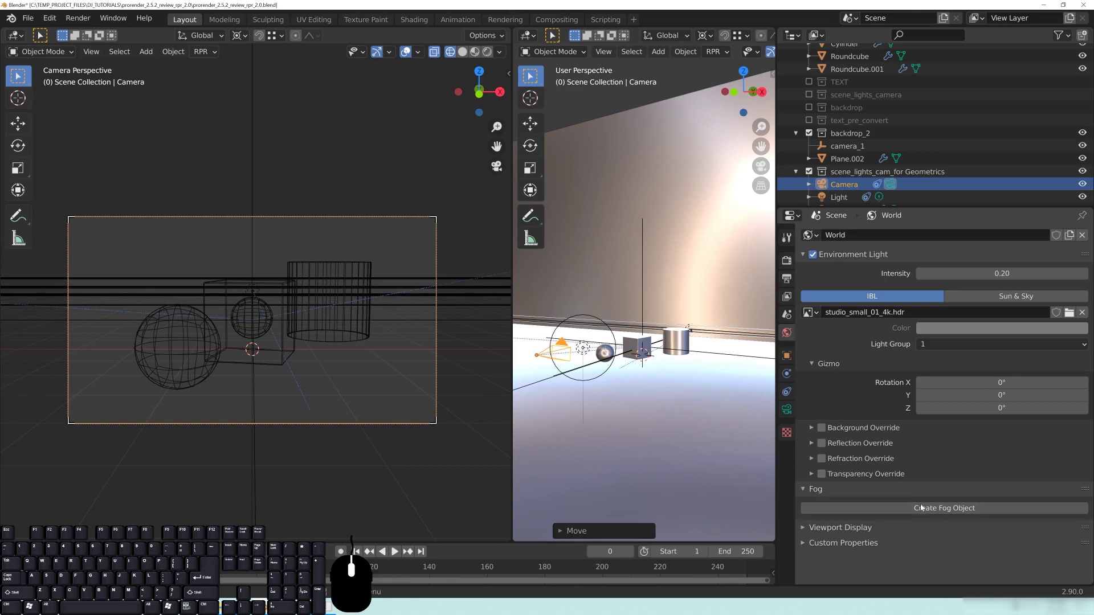
pyautogui.click(837, 489)
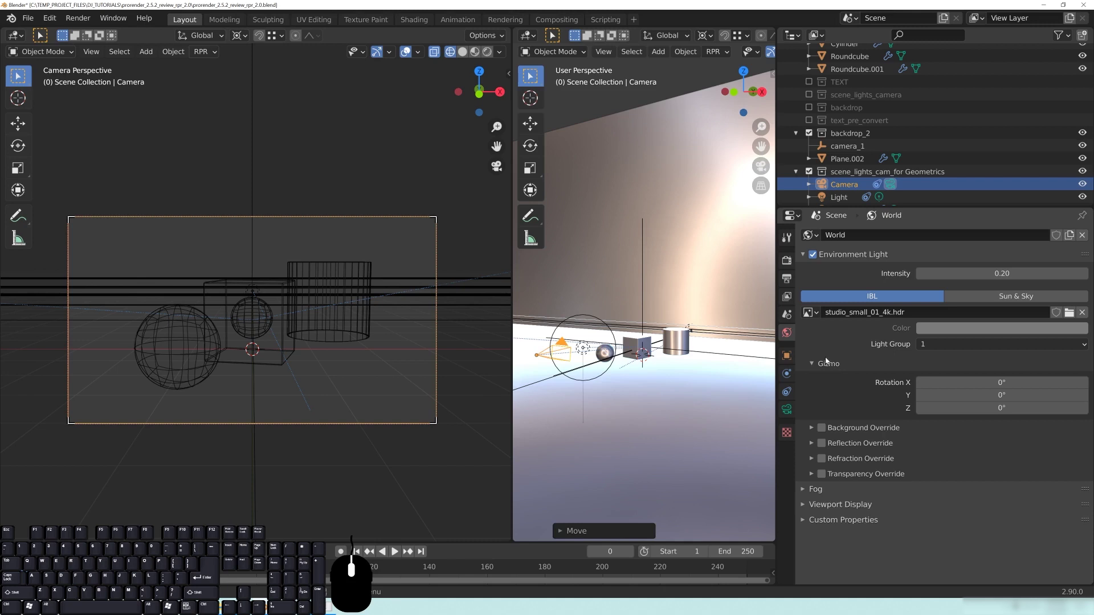
pyautogui.click(827, 363)
pyautogui.click(852, 256)
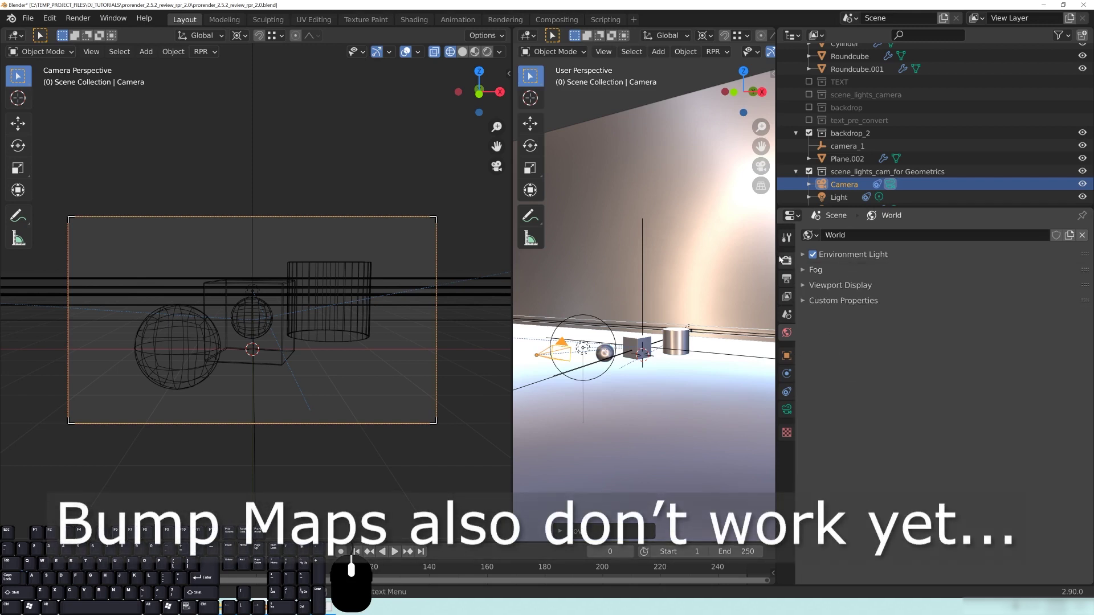
# Return to the render settings and check the Sampling and Render Devices sections, leaving both collapsed.
pyautogui.click(787, 261)
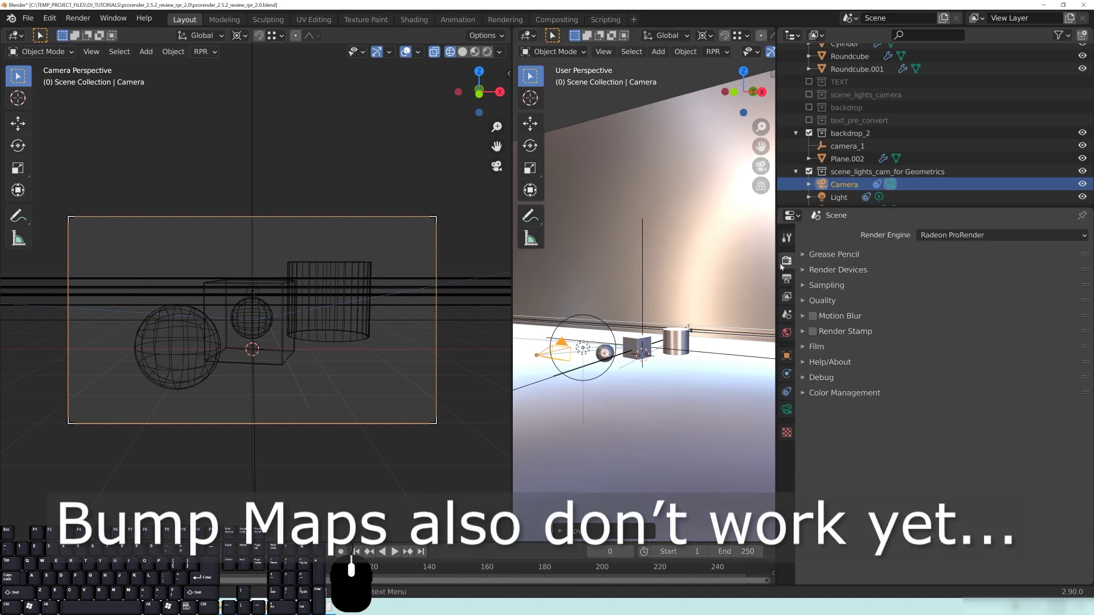
pyautogui.click(818, 285)
pyautogui.click(818, 287)
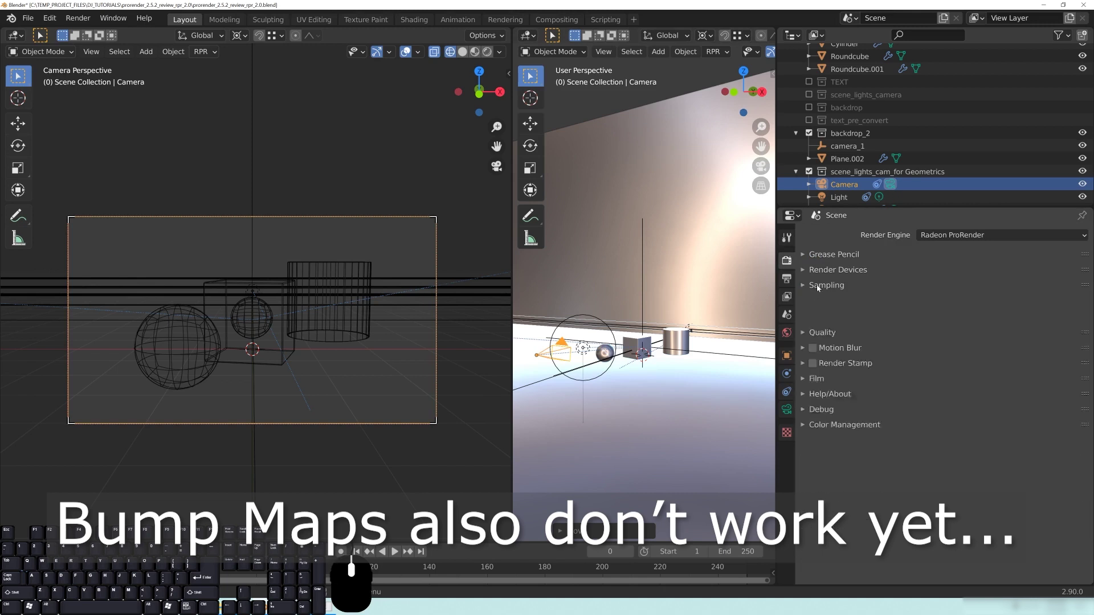
pyautogui.click(820, 271)
pyautogui.click(821, 273)
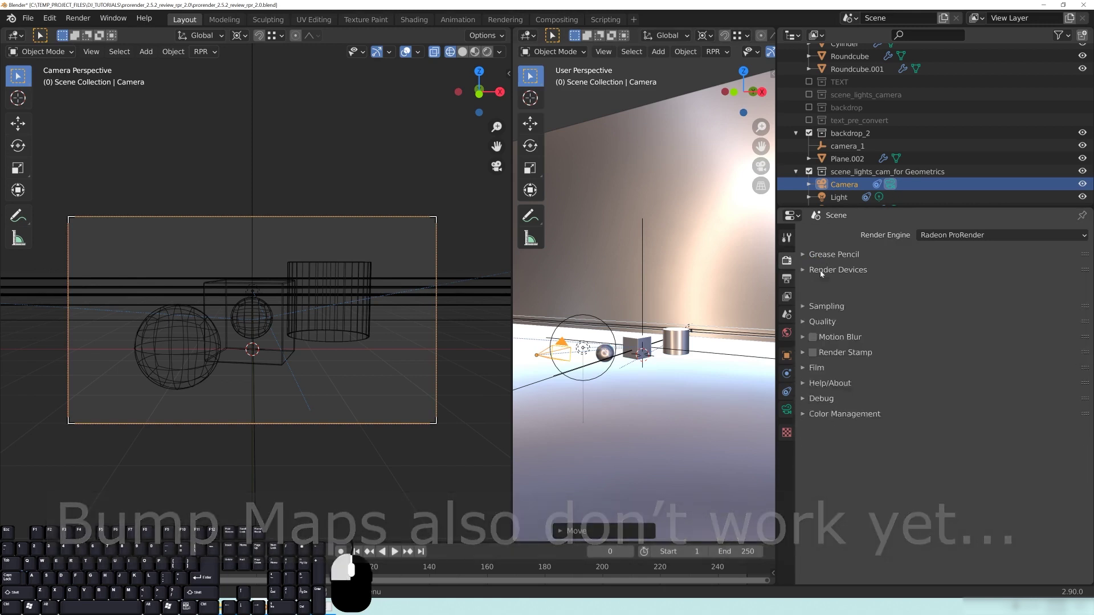
# Switch the camera view's render quality to Full.
pyautogui.click(201, 51)
pyautogui.click(222, 77)
pyautogui.click(208, 89)
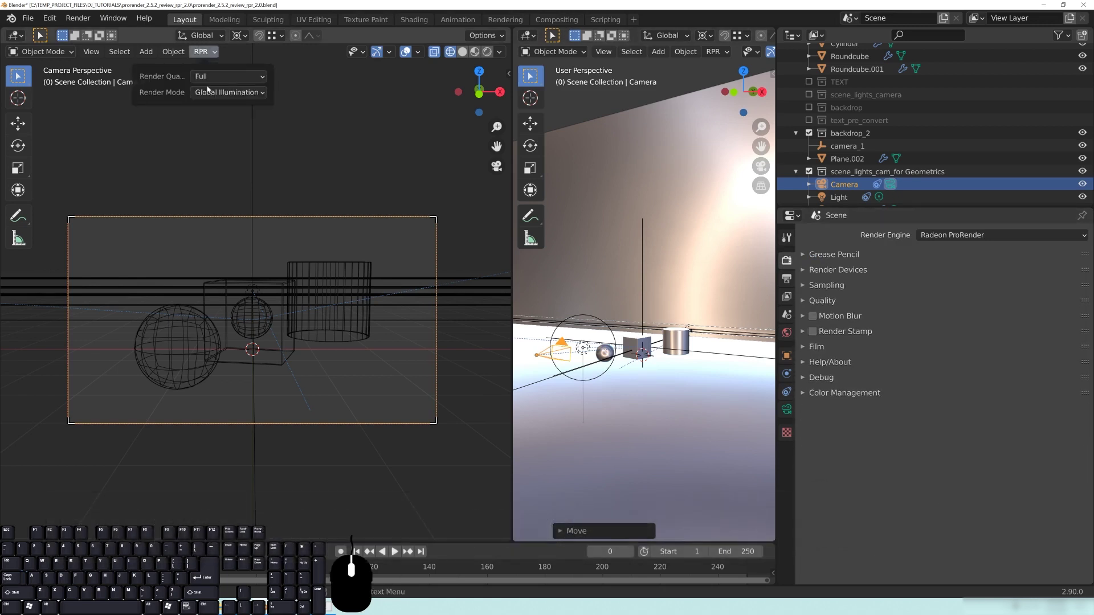
pyautogui.click(201, 51)
pyautogui.click(200, 51)
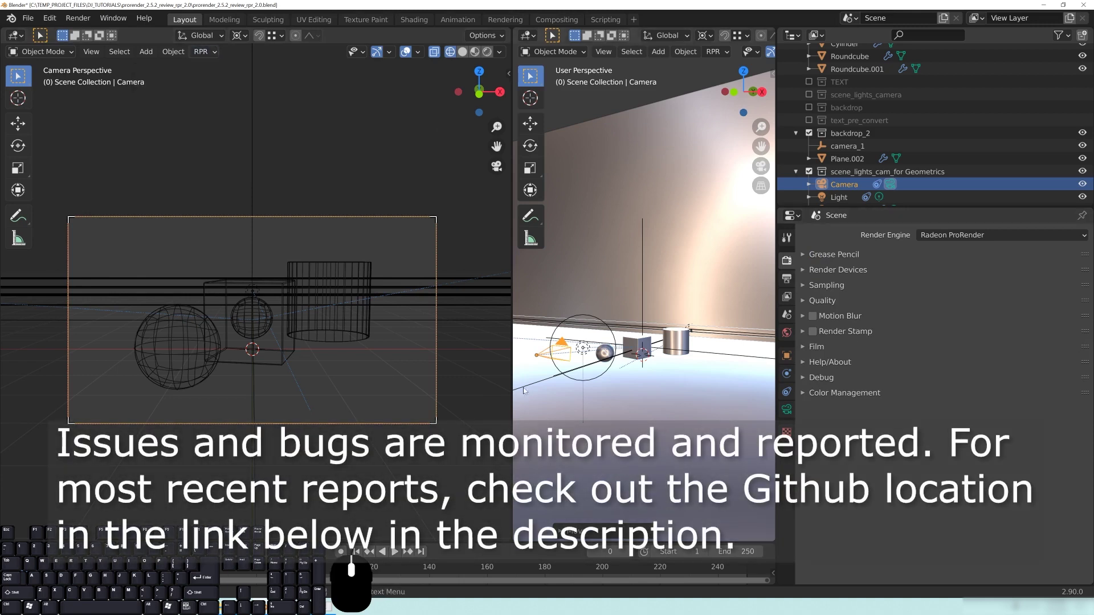
pyautogui.moveTo(525, 391); pyautogui.dragTo(684, 298, button='middle')
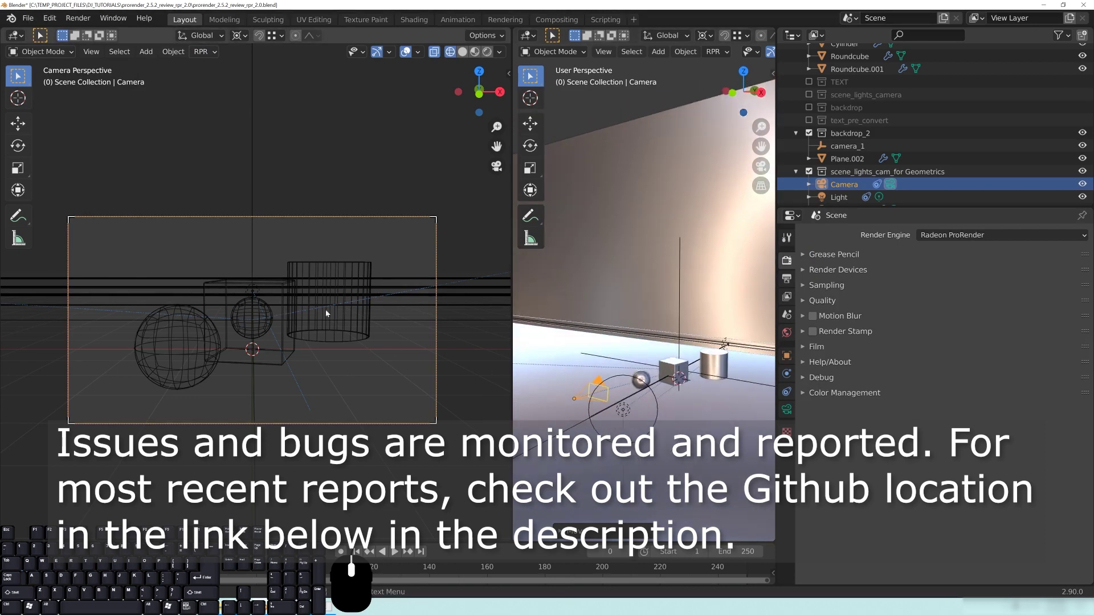
pyautogui.moveTo(627, 359); pyautogui.dragTo(685, 338, button='middle')
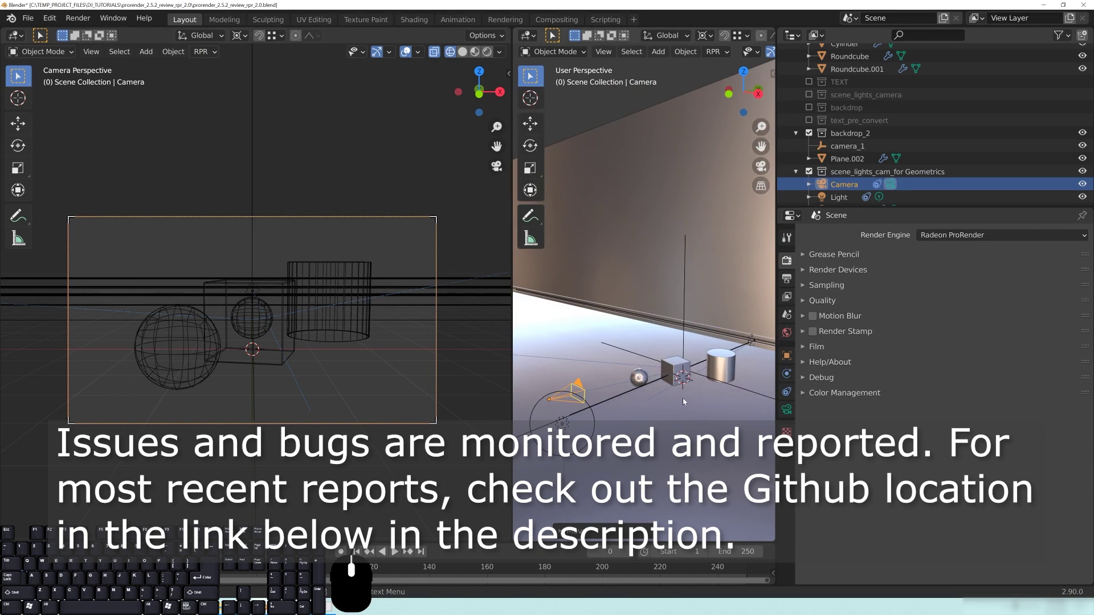
pyautogui.moveTo(644, 392); pyautogui.dragTo(737, 388, button='middle')
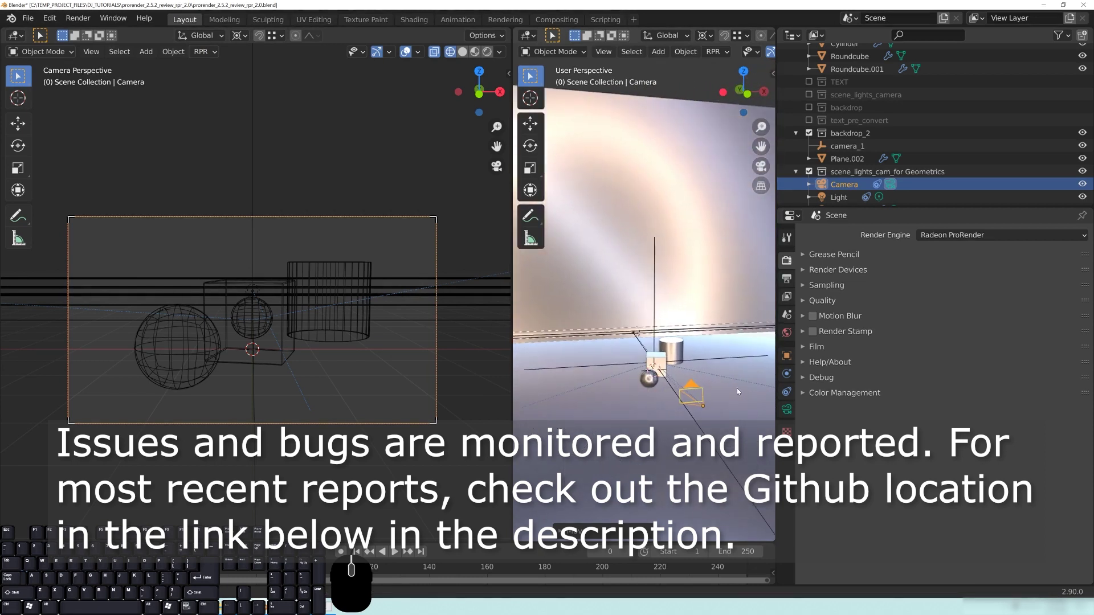
pyautogui.moveTo(627, 319); pyautogui.dragTo(781, 283, button='middle')
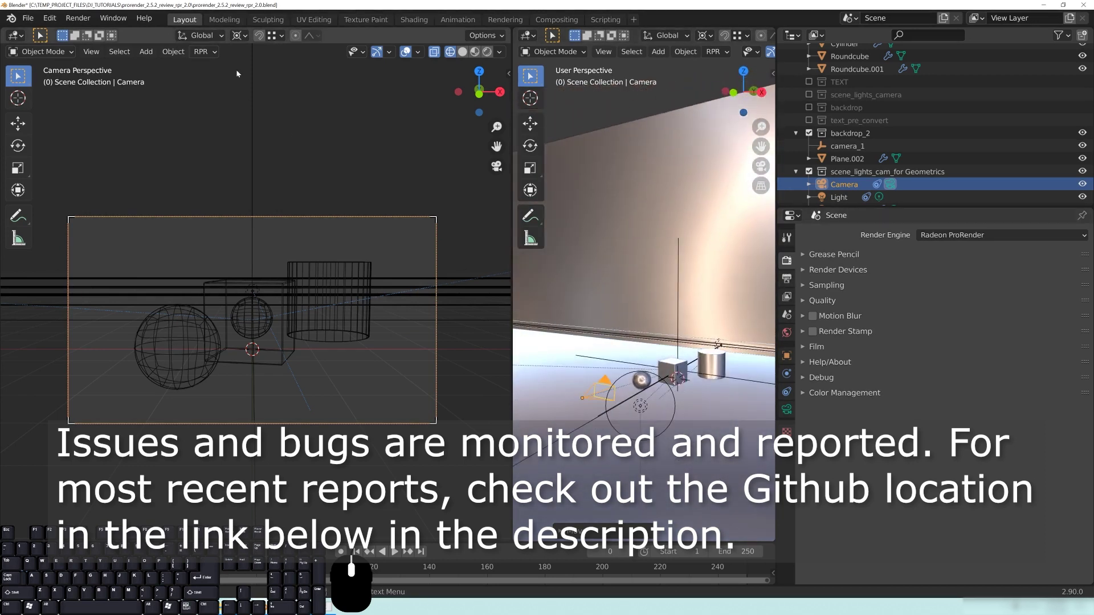
# Set the render quality back to RPR 2.0 (Beta) and check the choice in the Quality settings.
pyautogui.click(201, 52)
pyautogui.click(212, 78)
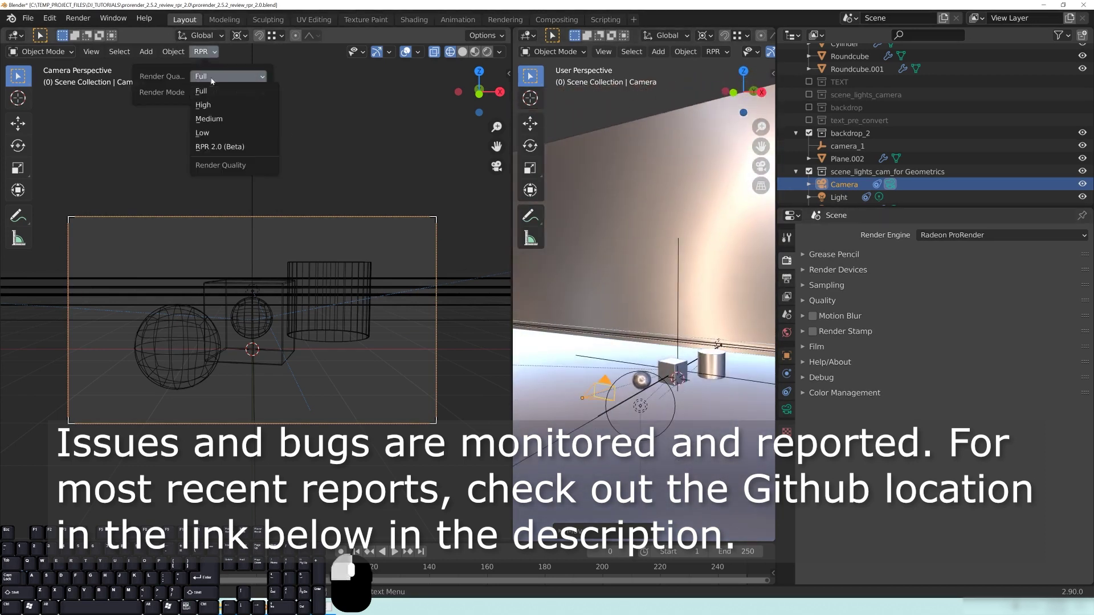
pyautogui.click(260, 150)
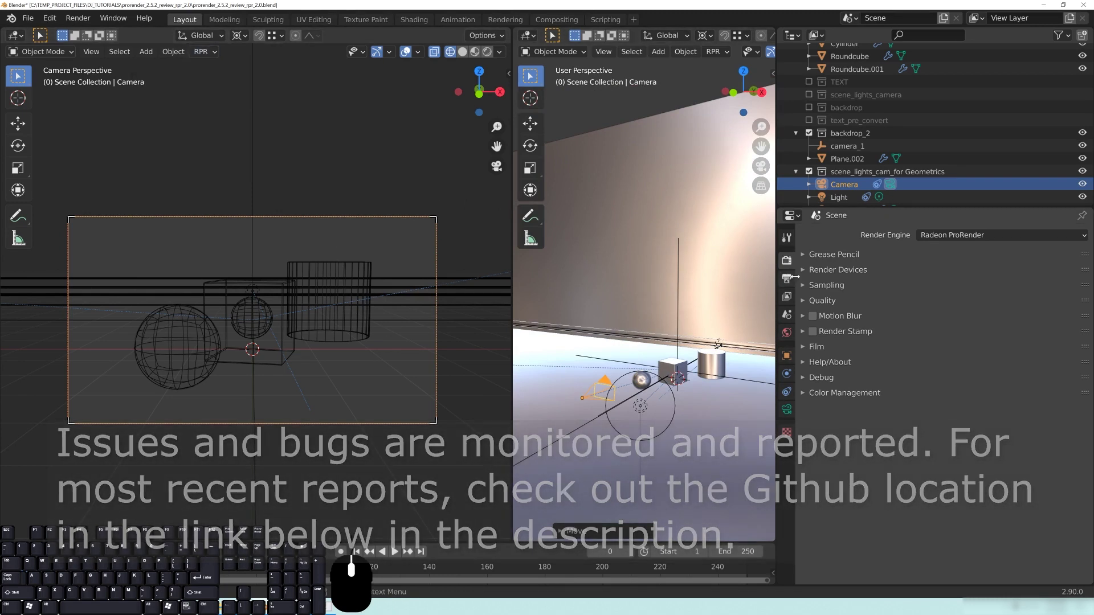
pyautogui.click(822, 302)
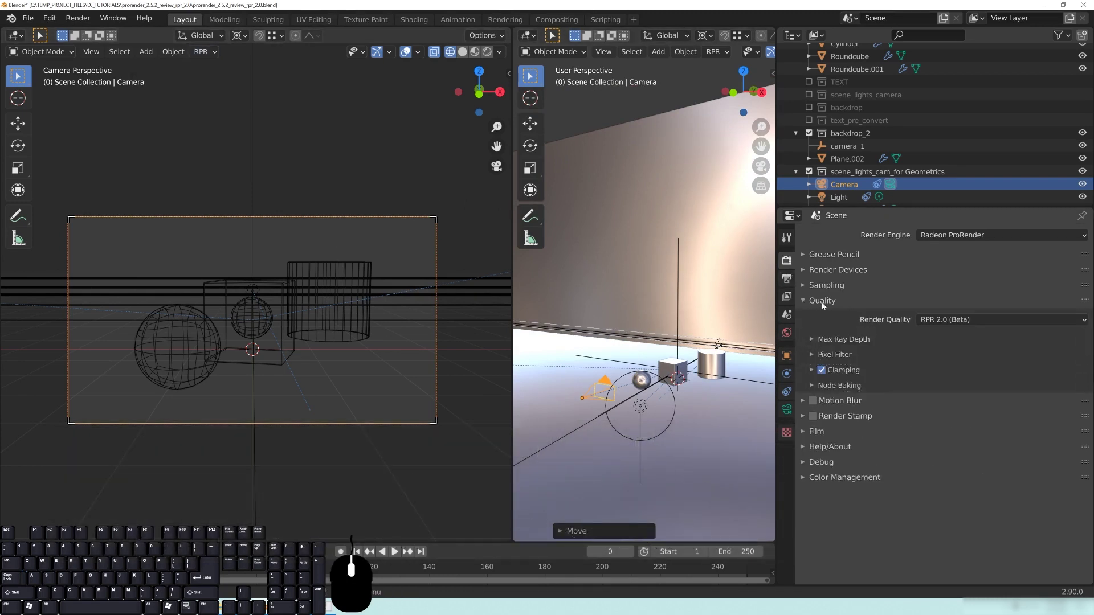
pyautogui.click(822, 302)
# Expand the Sampling settings to examine the Noise Threshold option under RPR 2.0 (Beta).
pyautogui.click(821, 286)
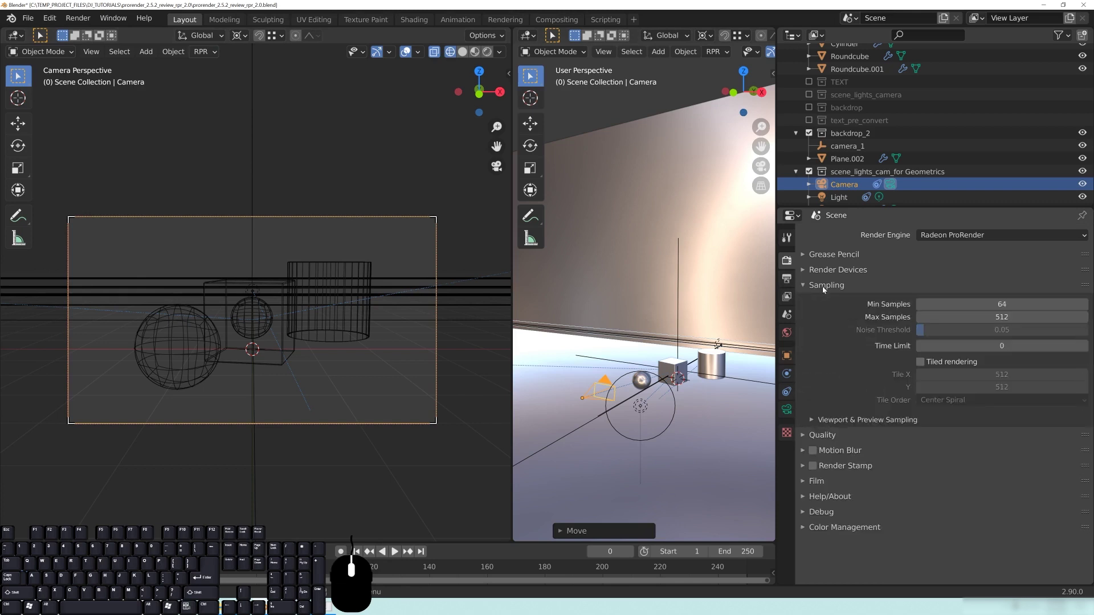
pyautogui.click(827, 286)
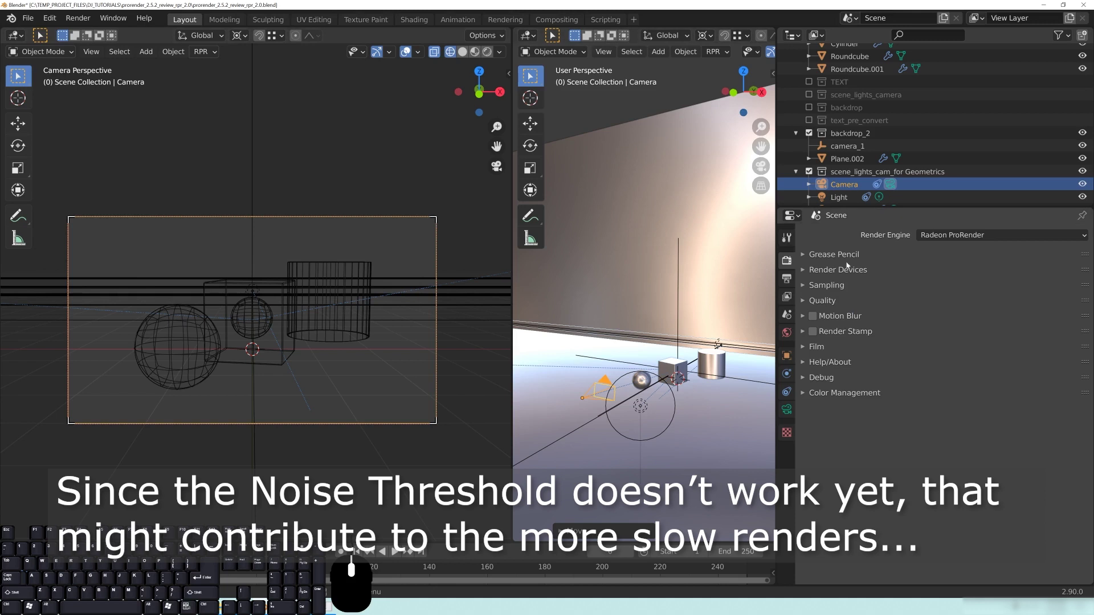
pyautogui.click(825, 287)
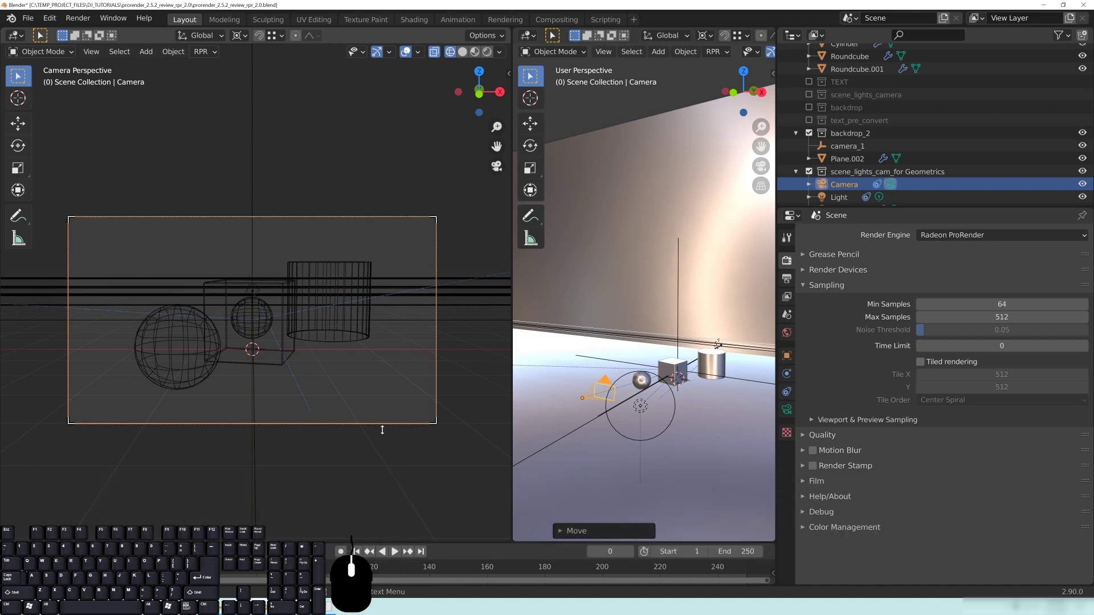
# Enlarge the user-perspective viewport by narrowing the camera view beside it.
pyautogui.moveTo(530, 310)
pyautogui.mouseDown(button='middle')
pyautogui.moveTo(551, 313)
pyautogui.moveTo(515, 311)
pyautogui.mouseUp(button='middle')
pyautogui.moveTo(514, 311); pyautogui.dragTo(414, 311)
pyautogui.moveTo(606, 327); pyautogui.dragTo(566, 311, button='middle')
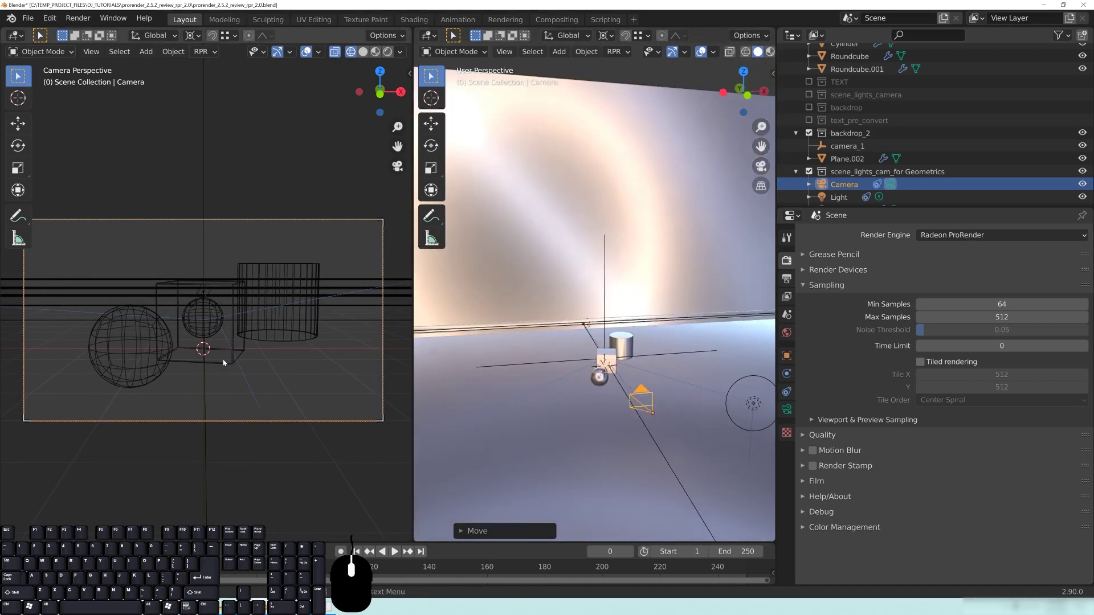
# Switch the camera view to Rendered shading and inspect the objects and their shadows close up.
pyautogui.press('z')
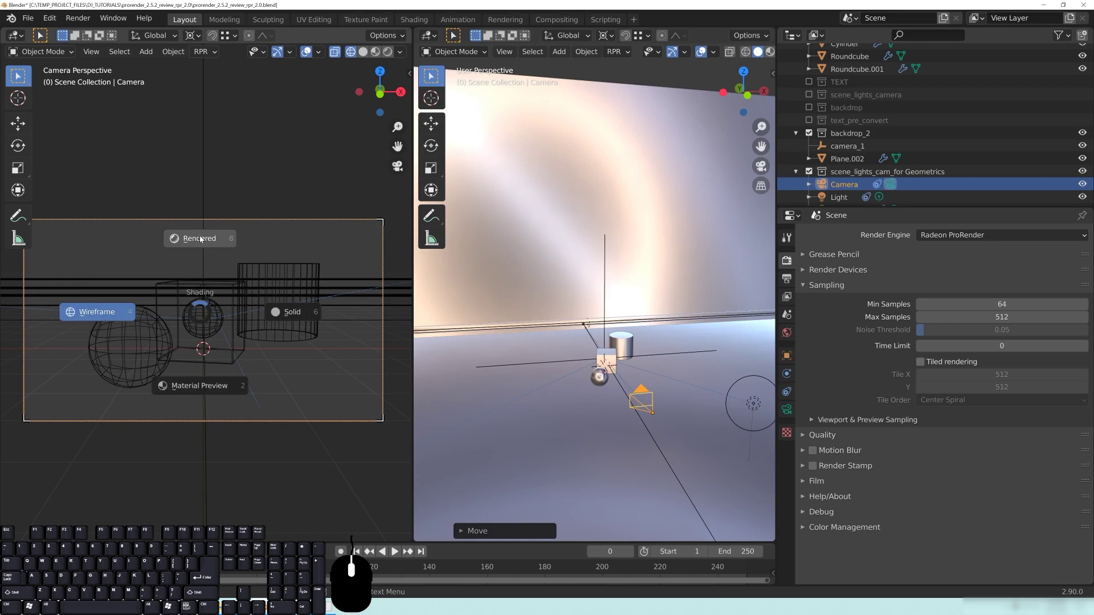
pyautogui.click(200, 239)
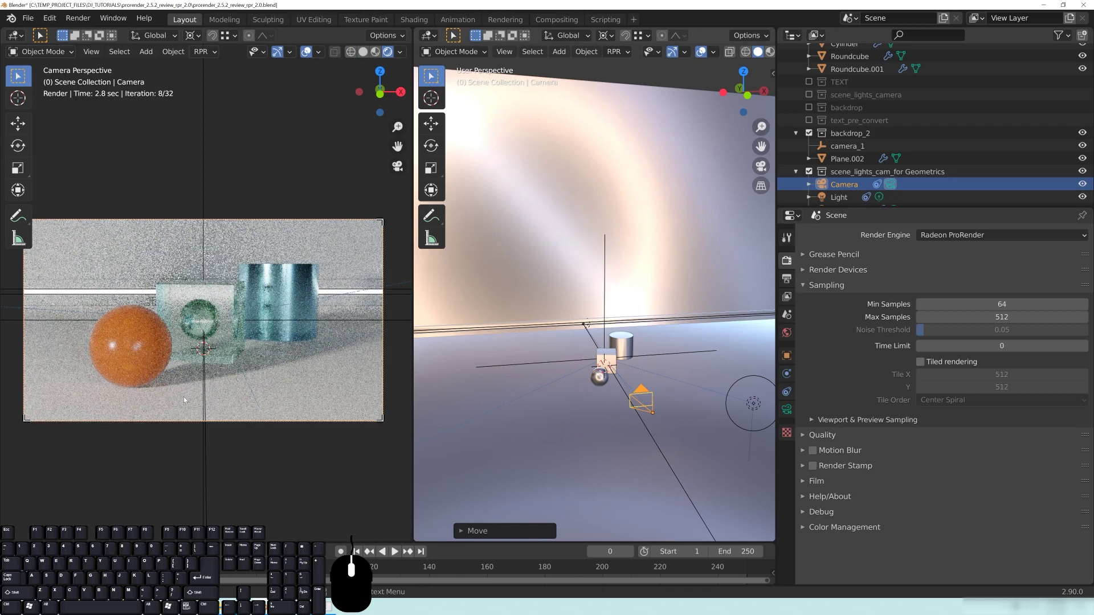
pyautogui.scroll(4, 186, 395)
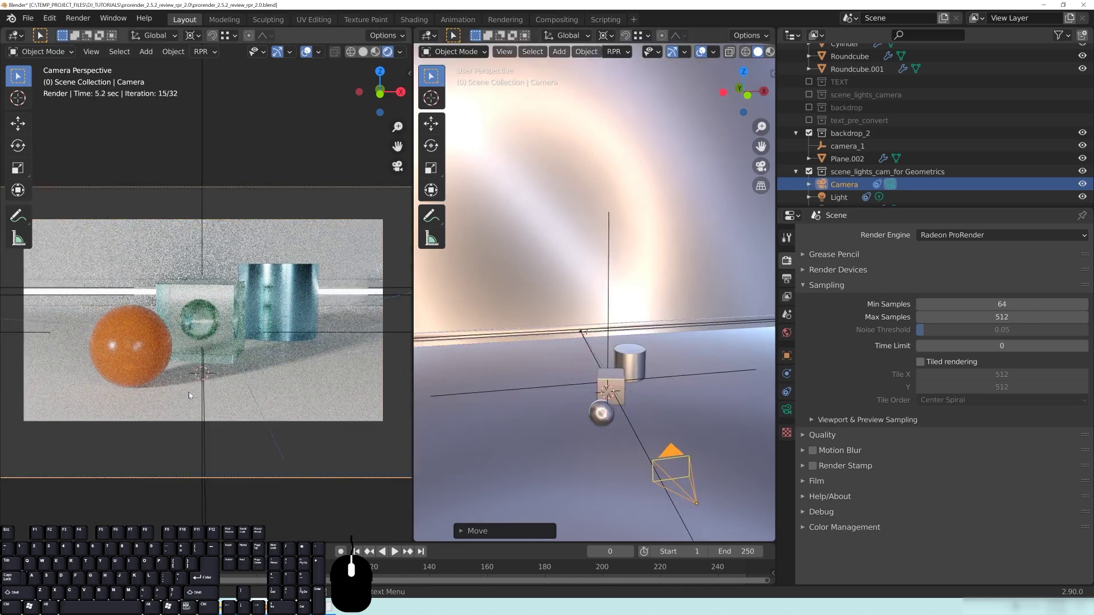
pyautogui.scroll(1, 197, 405)
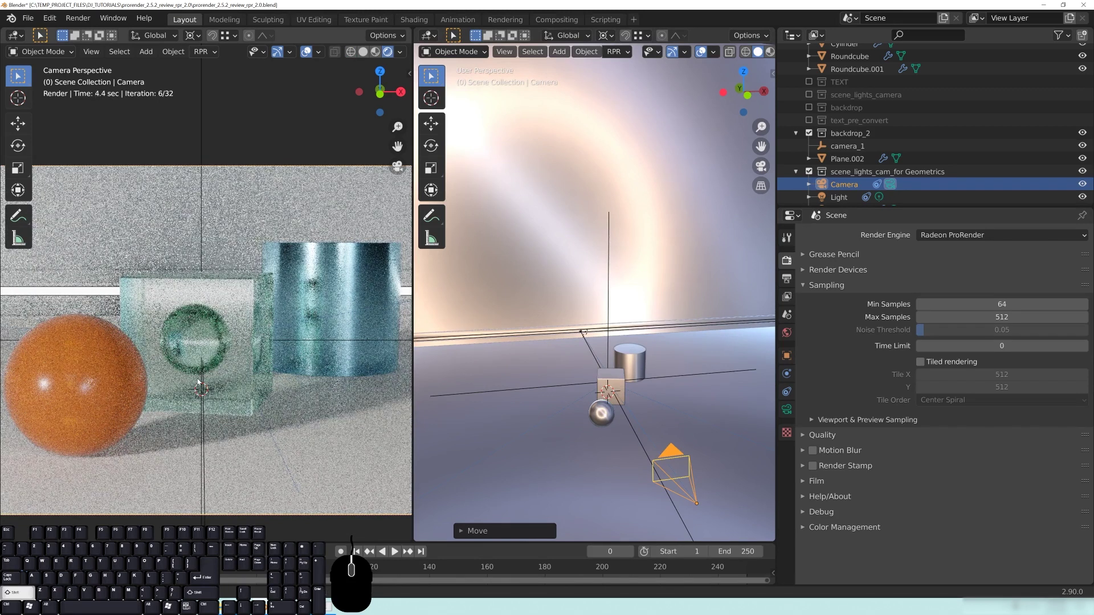
pyautogui.keyDown('shift'); pyautogui.moveTo(197, 379); pyautogui.dragTo(198, 367, button='middle'); pyautogui.keyUp('shift')
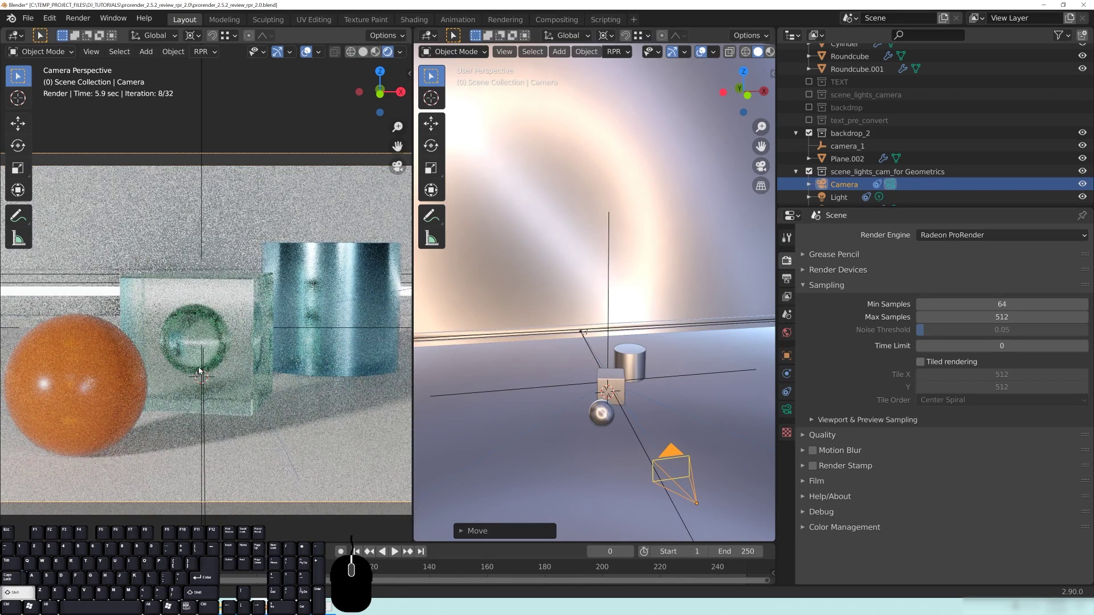
pyautogui.keyDown('shift'); pyautogui.scroll(-1, 199, 371); pyautogui.keyUp('shift')
pyautogui.keyDown('shift'); pyautogui.scroll(-1, 199, 371); pyautogui.keyUp('shift')
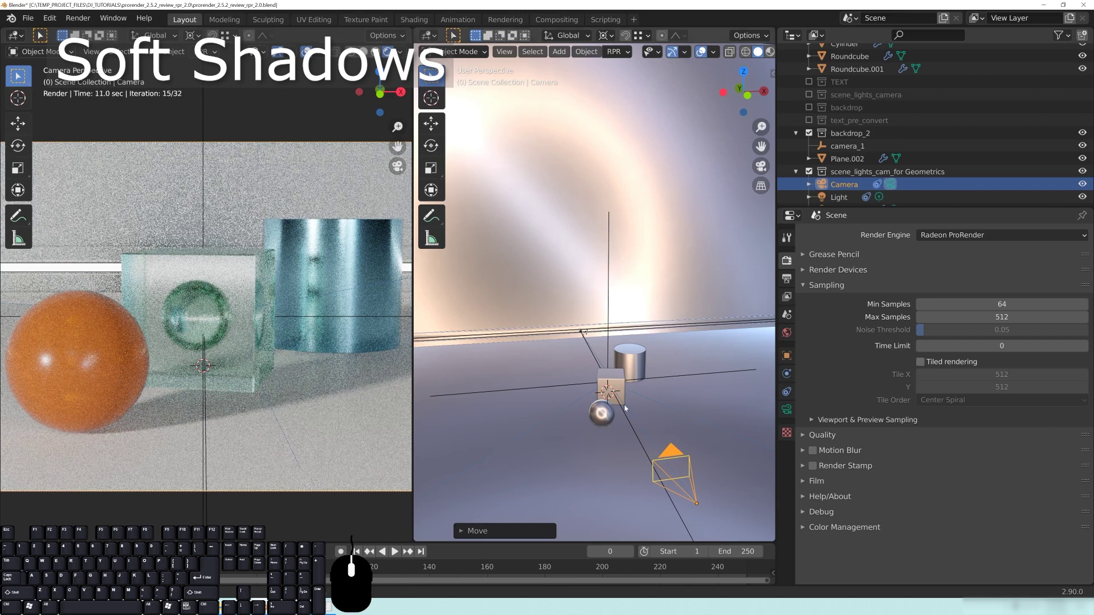
# Select the point light behind the camera in the user-perspective view and show its light properties.
pyautogui.moveTo(604, 392); pyautogui.dragTo(614, 393, button='middle')
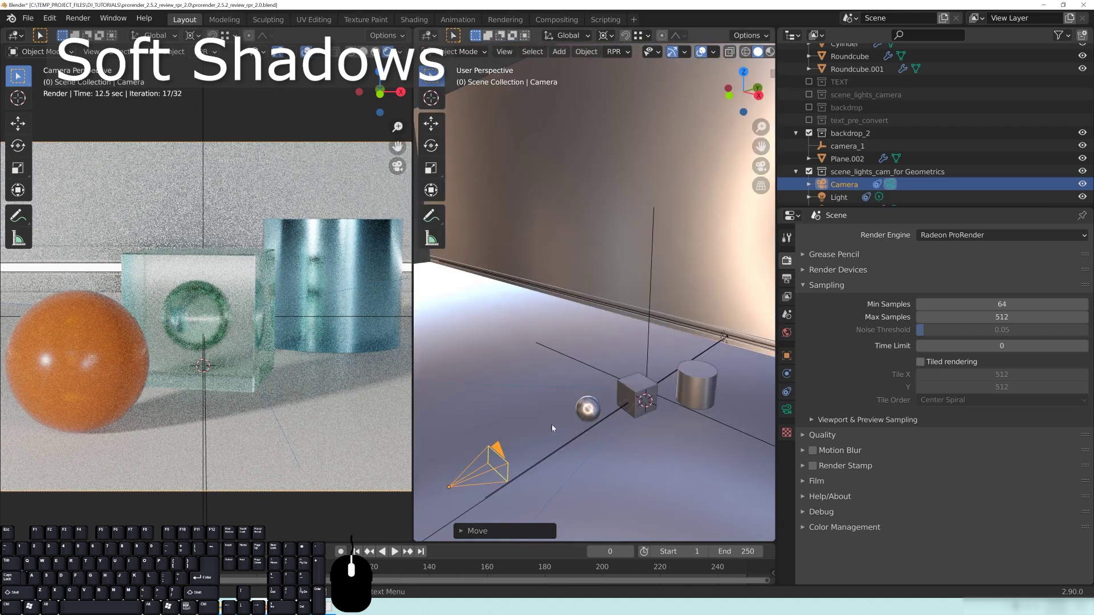
pyautogui.scroll(-3, 555, 421)
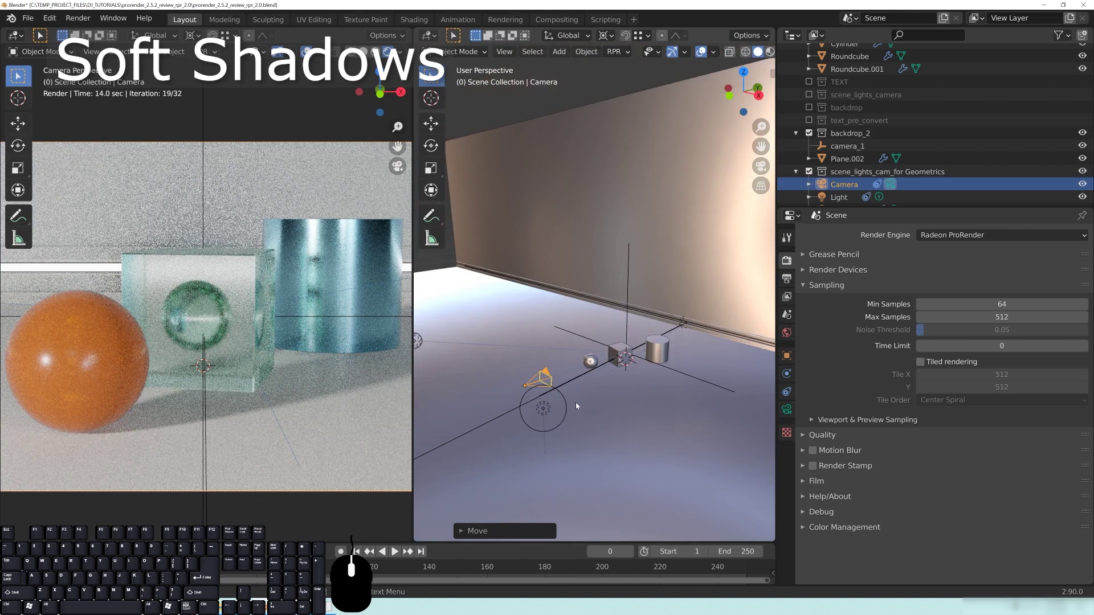
pyautogui.moveTo(541, 409); pyautogui.dragTo(474, 337, button='middle')
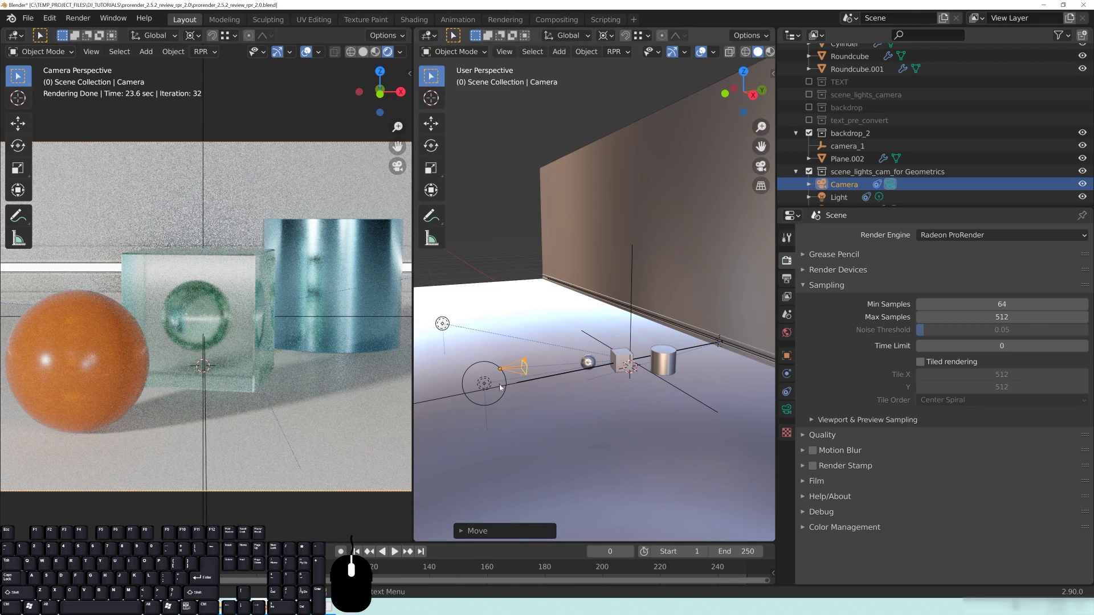
pyautogui.click(443, 326)
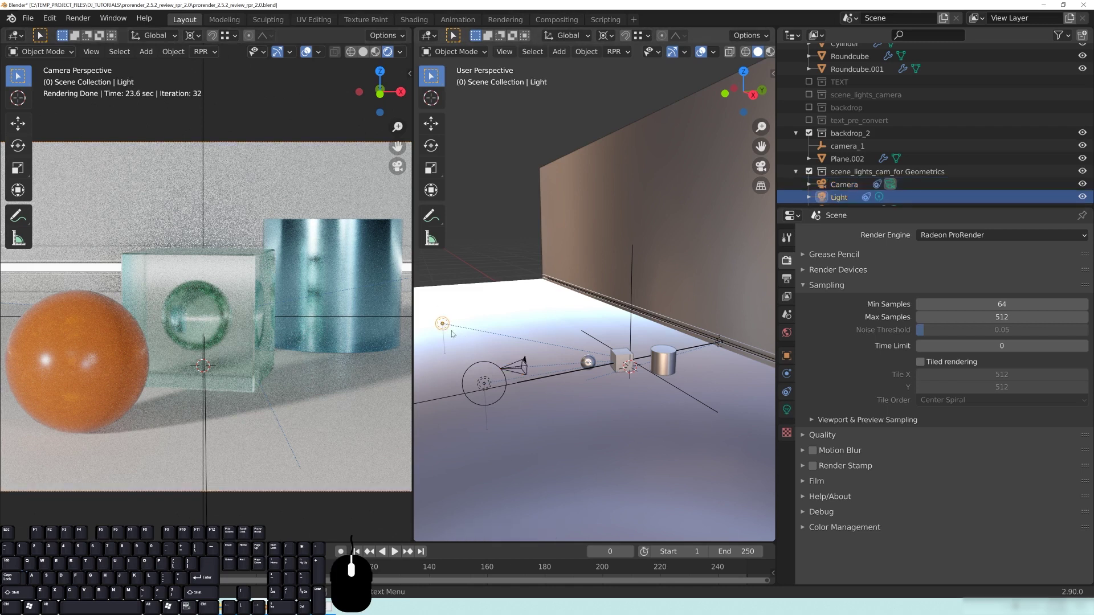
pyautogui.click(787, 410)
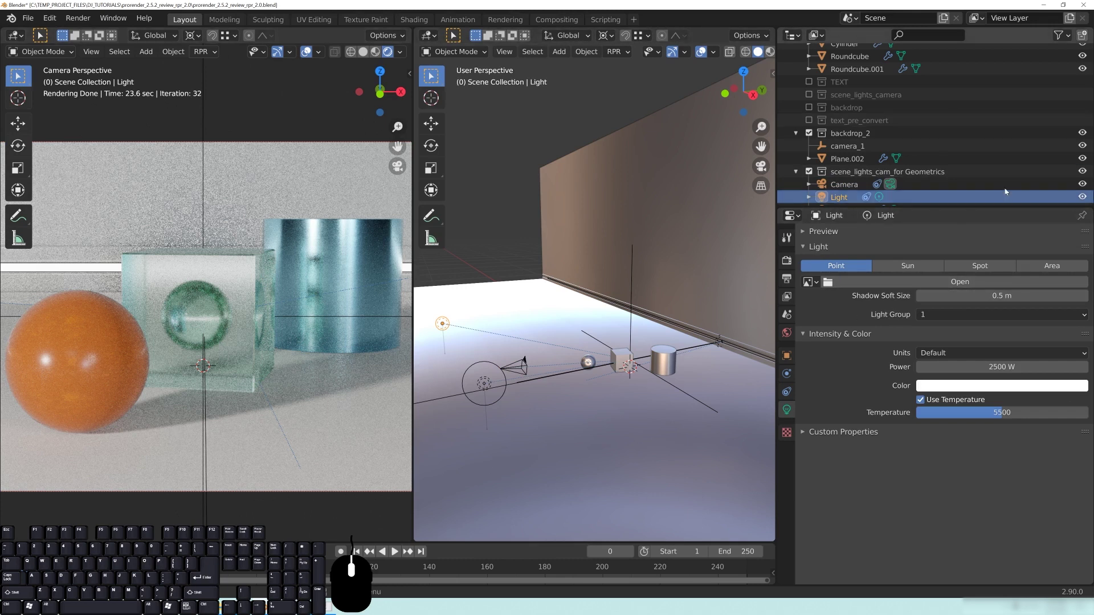
# Hide Light.001 and TriLamp-Back in the viewport so that only the point light named Light remains.
pyautogui.scroll(-2, 1008, 183)
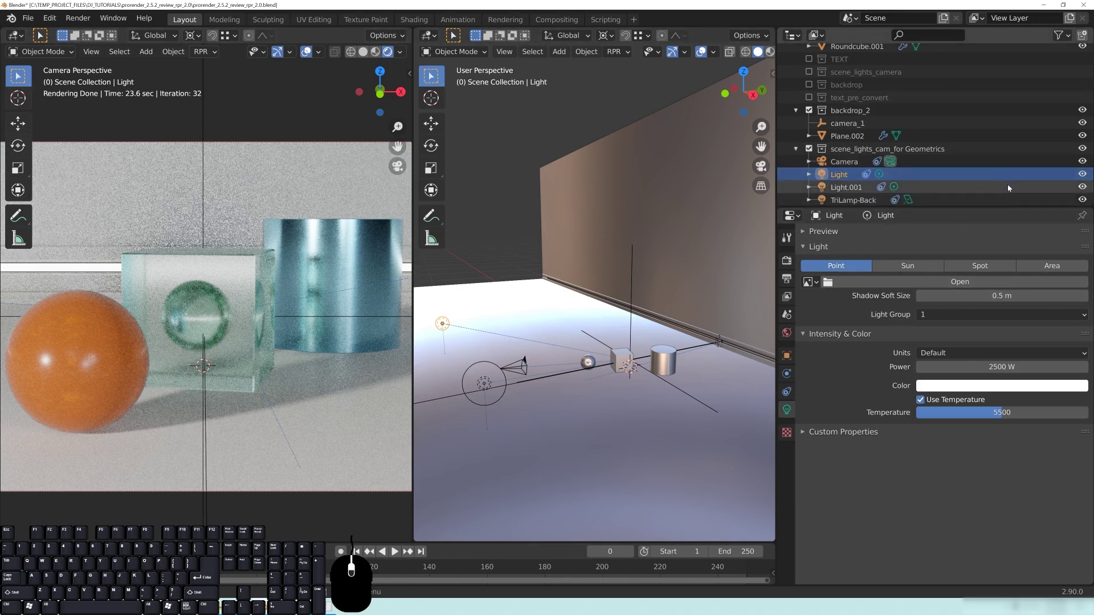
pyautogui.click(1083, 187)
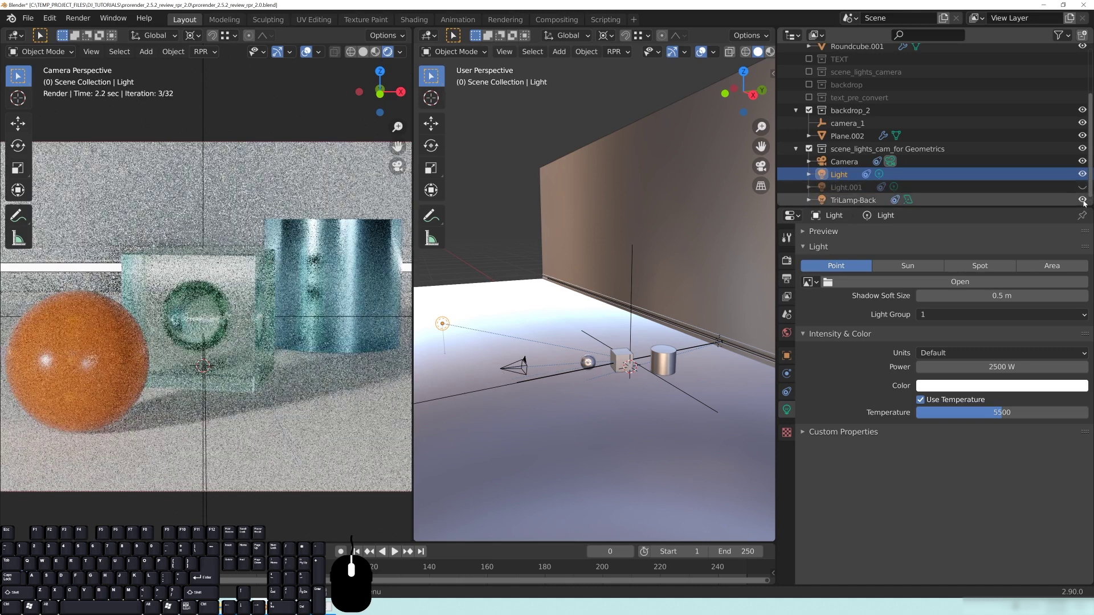
pyautogui.click(1082, 200)
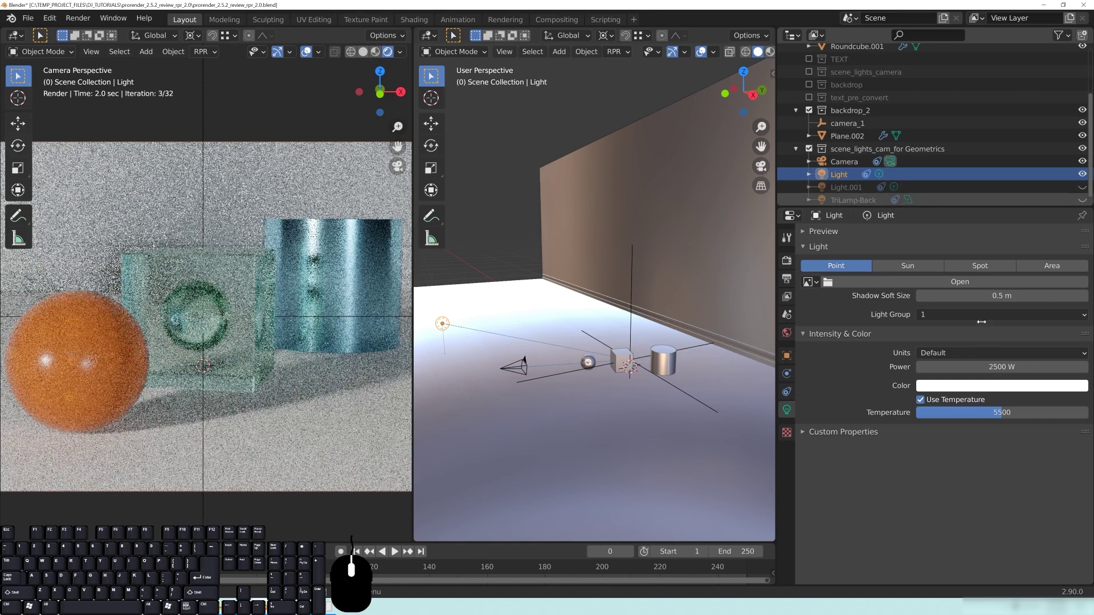
# With the camera view in wireframe, set the Light's Shadow Soft Size to 0.2 m, and return the view to Rendered shading.
pyautogui.click(350, 51)
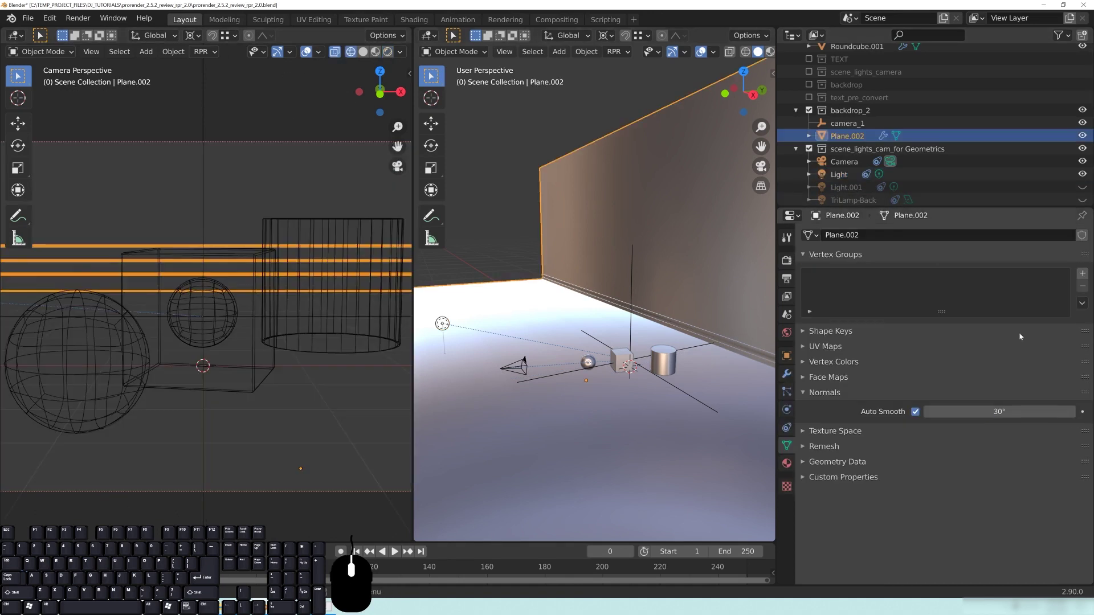
pyautogui.click(839, 174)
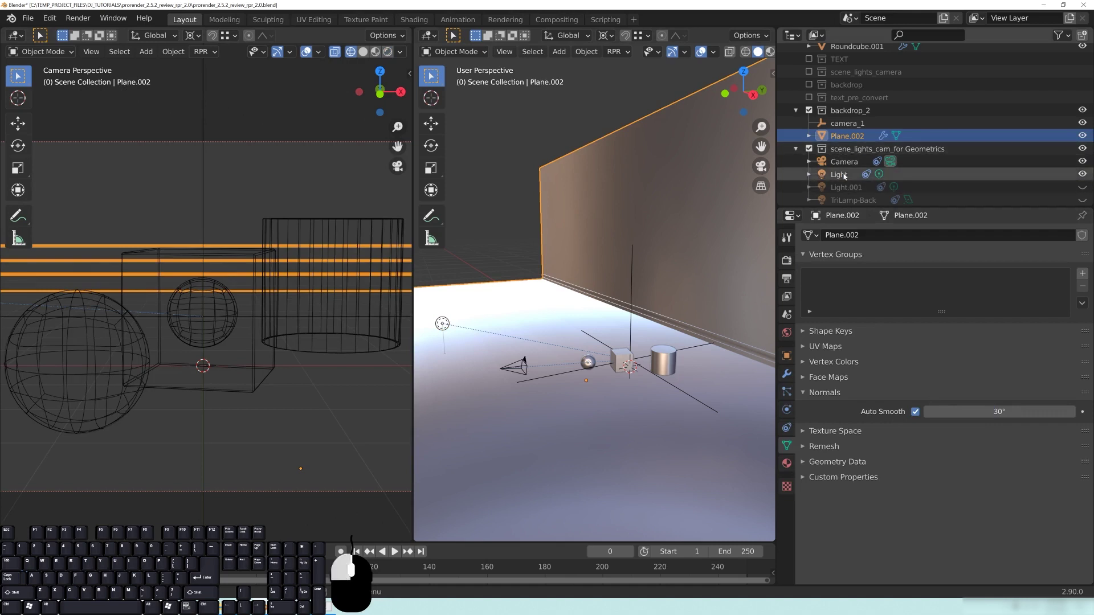
pyautogui.click(977, 295)
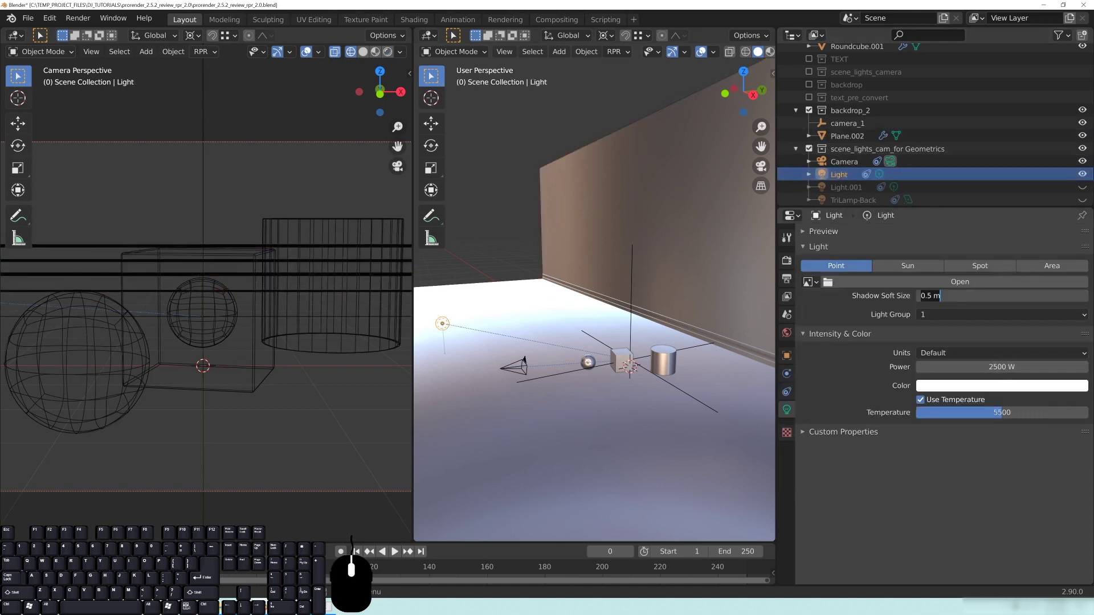
pyautogui.write('0.2')
pyautogui.press('Return')
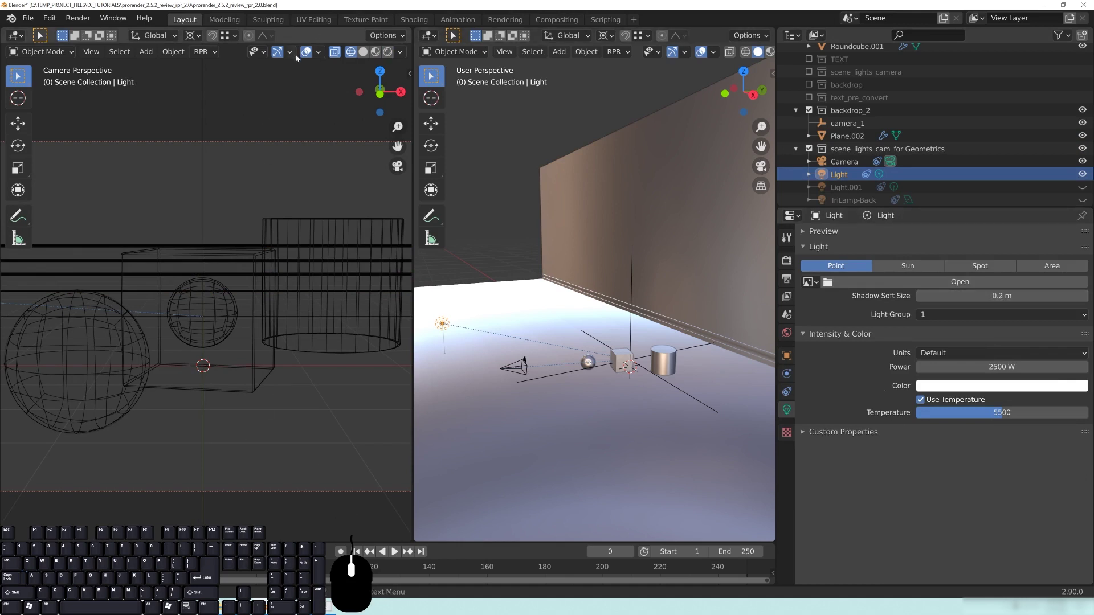
pyautogui.click(388, 52)
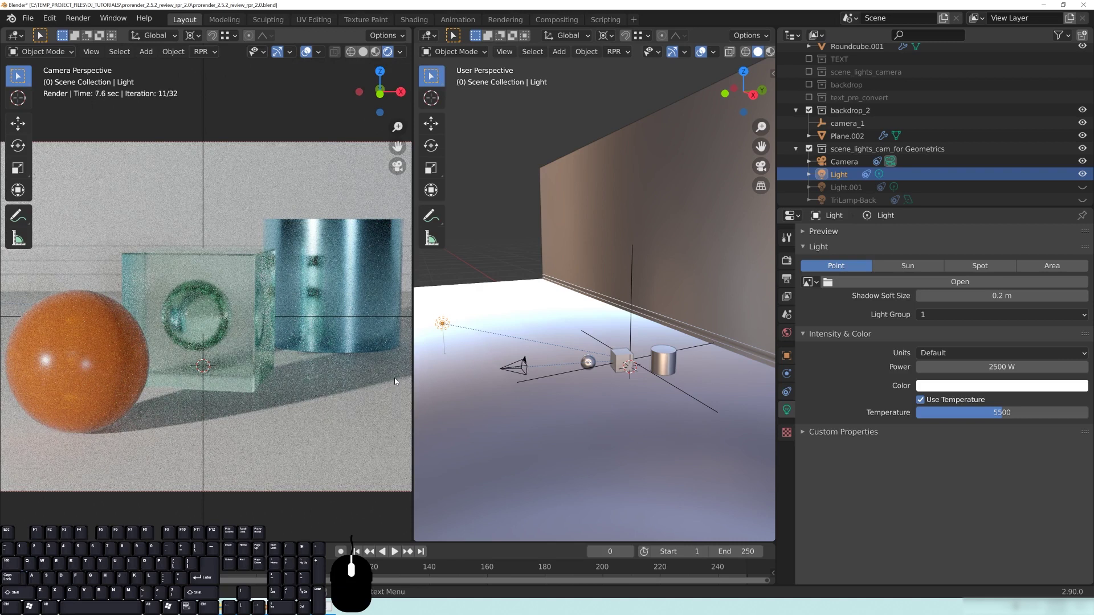
# Set the Light's Shadow Soft Size to 1.0 m.
pyautogui.click(995, 297)
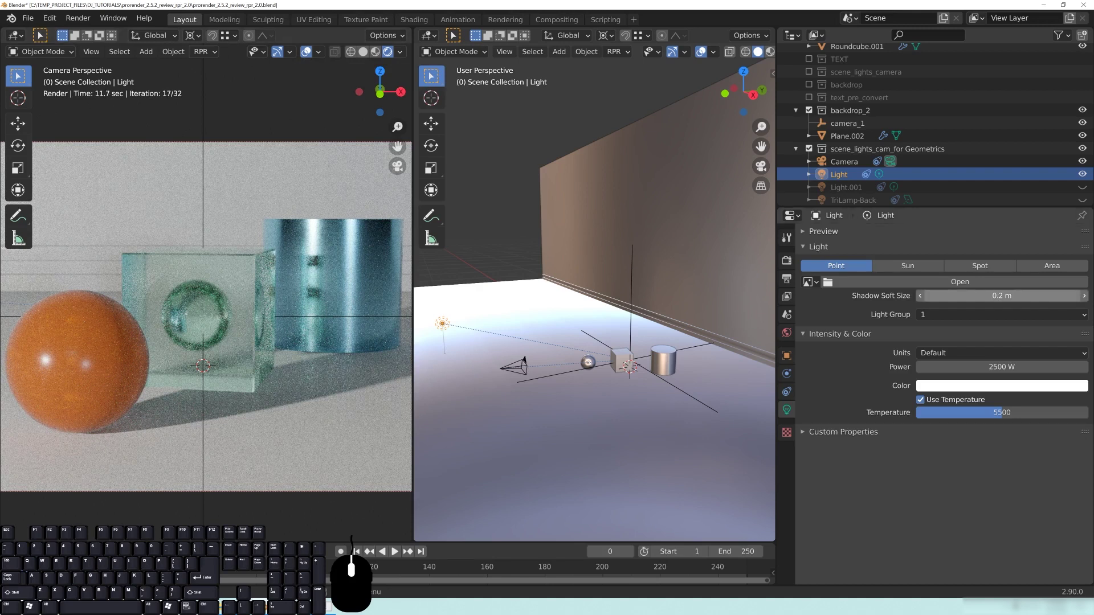
pyautogui.click(1002, 295)
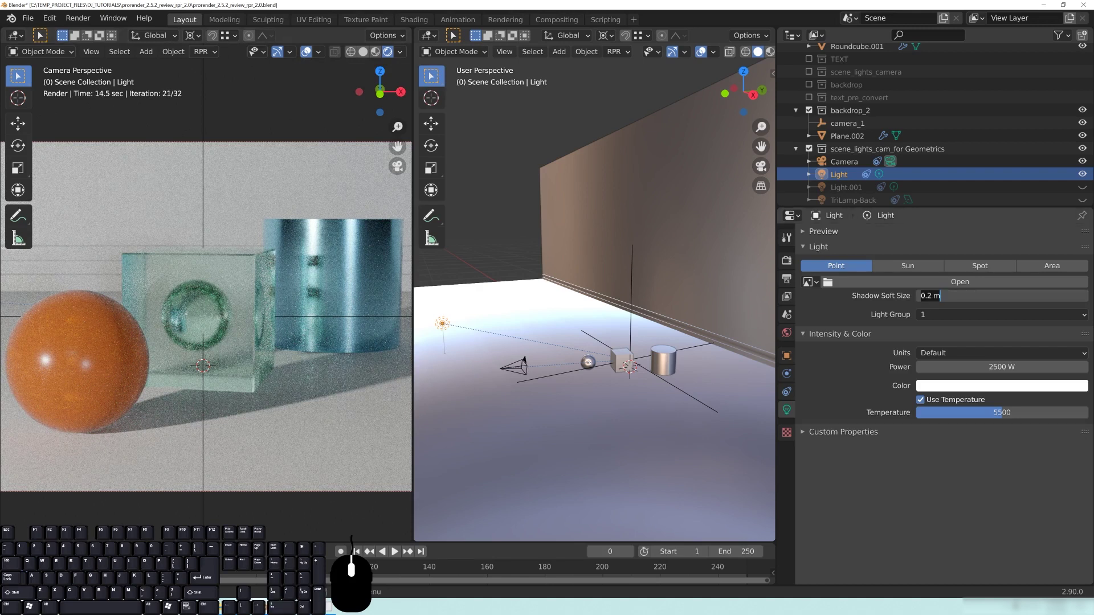
pyautogui.write('1.0')
pyautogui.press('Return')
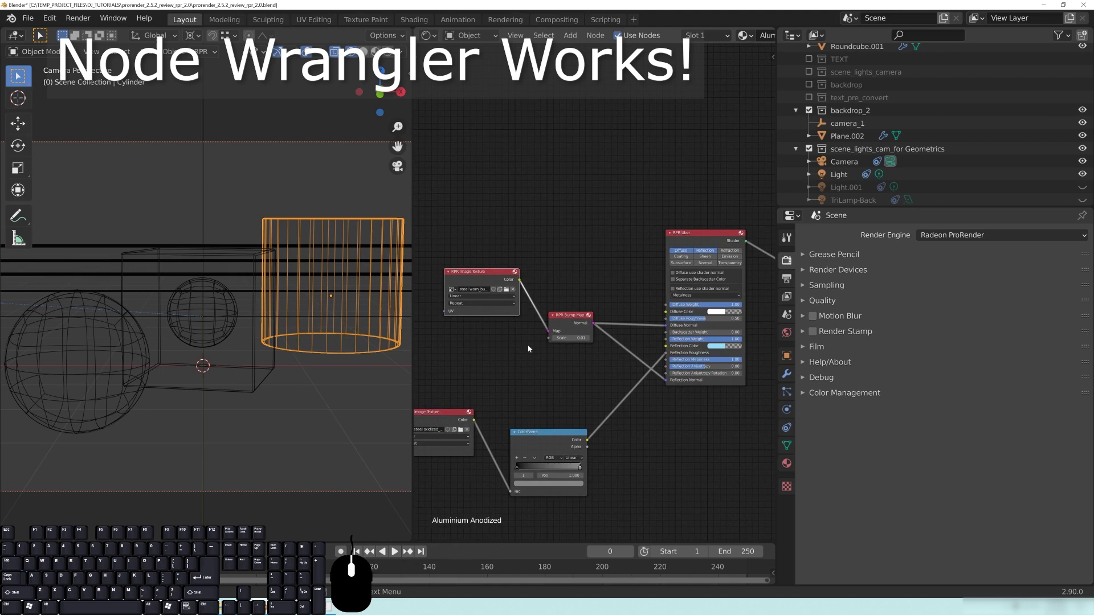
# Tidy the Aluminium Anodized node tree by moving the lower image texture, ColorRamp and RPR Uber nodes closer to the others.
pyautogui.moveTo(528, 345); pyautogui.dragTo(554, 325, button='middle')
pyautogui.moveTo(488, 398); pyautogui.dragTo(511, 361)
pyautogui.moveTo(570, 424); pyautogui.dragTo(589, 356)
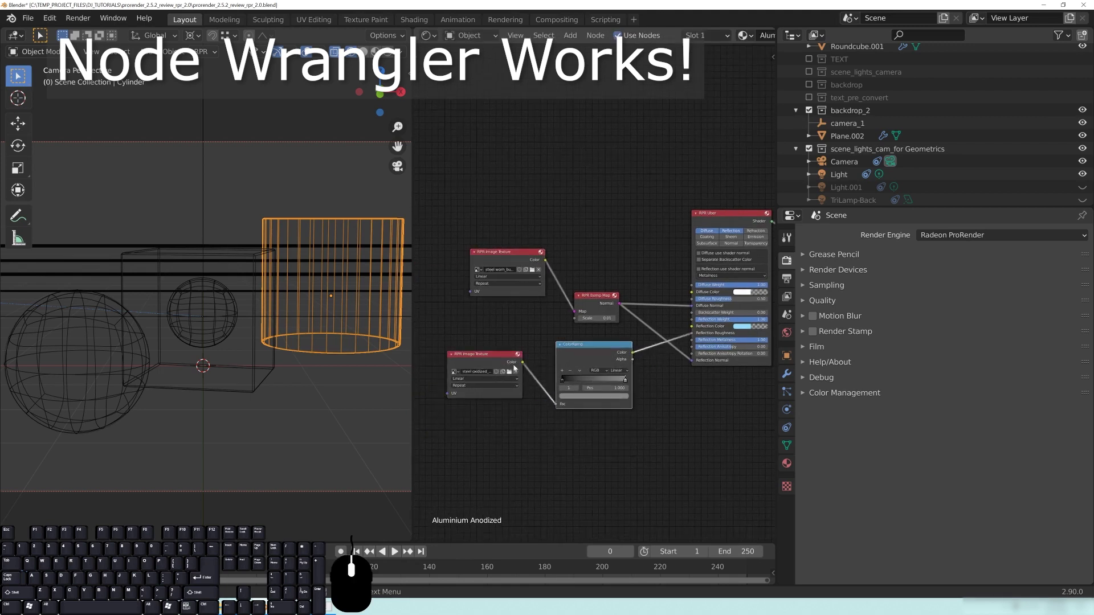
pyautogui.moveTo(511, 367); pyautogui.dragTo(524, 359)
pyautogui.moveTo(611, 223); pyautogui.dragTo(567, 231, button='middle')
pyautogui.moveTo(689, 231); pyautogui.dragTo(673, 214)
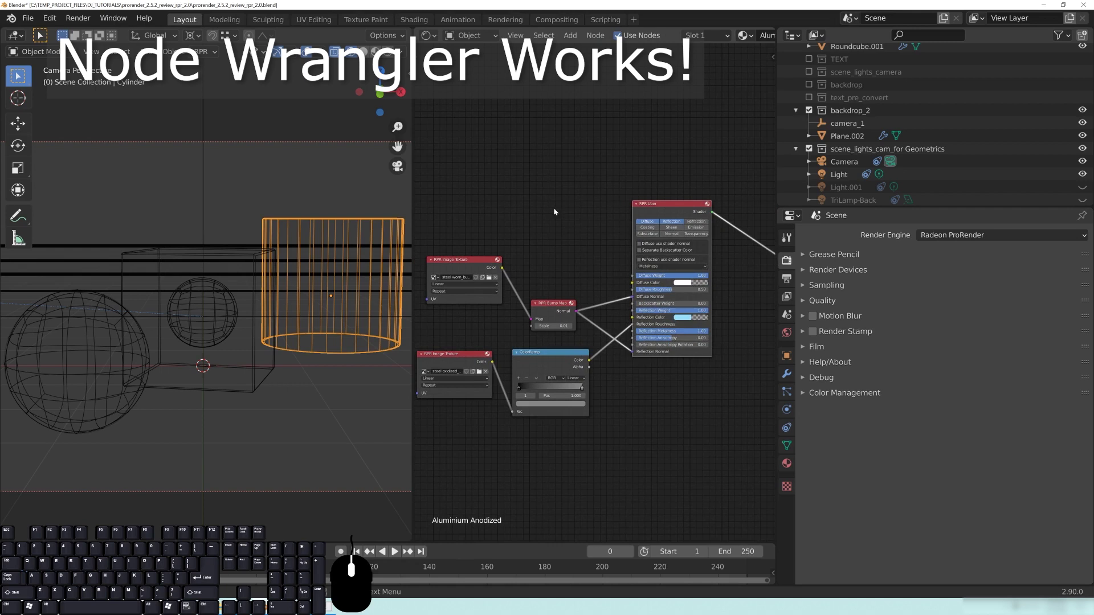
pyautogui.moveTo(539, 232); pyautogui.dragTo(613, 197, button='middle')
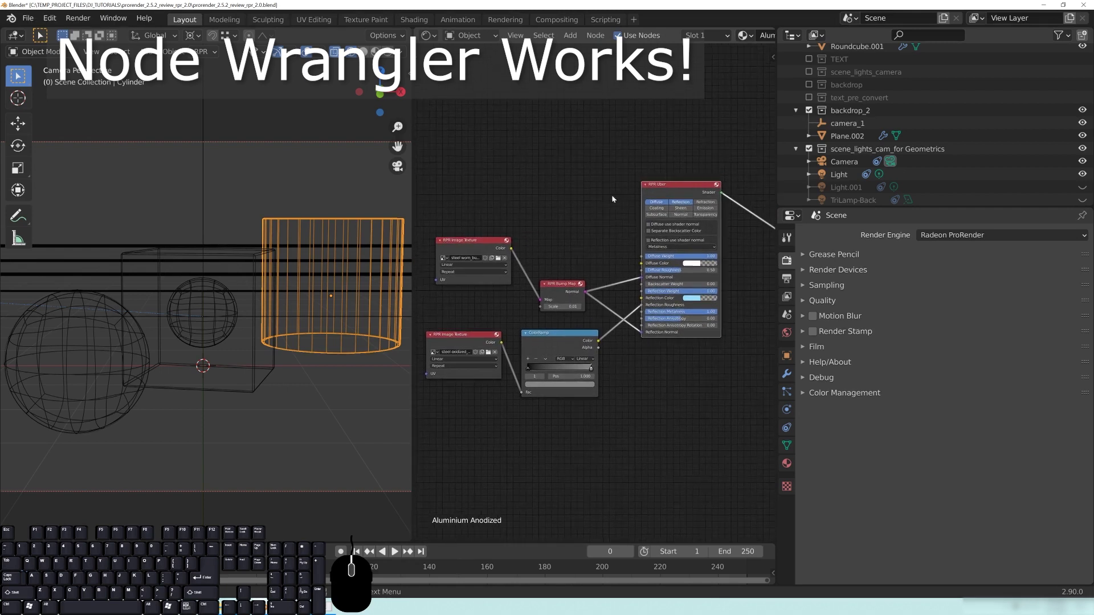
# Preview the upper image texture, bump map, ColorRamp and lower image texture nodes in turn with Node Wrangler.
pyautogui.keyDown('ctrl'); pyautogui.keyDown('shift'); pyautogui.click(480, 251); pyautogui.keyUp('shift'); pyautogui.keyUp('ctrl')
pyautogui.keyDown('ctrl'); pyautogui.keyDown('shift'); pyautogui.click(568, 291); pyautogui.keyUp('shift'); pyautogui.keyUp('ctrl')
pyautogui.keyDown('ctrl'); pyautogui.keyDown('shift'); pyautogui.click(579, 341); pyautogui.keyUp('shift'); pyautogui.keyUp('ctrl')
pyautogui.keyDown('ctrl'); pyautogui.keyDown('shift'); pyautogui.click(472, 338); pyautogui.keyUp('shift'); pyautogui.keyUp('ctrl')
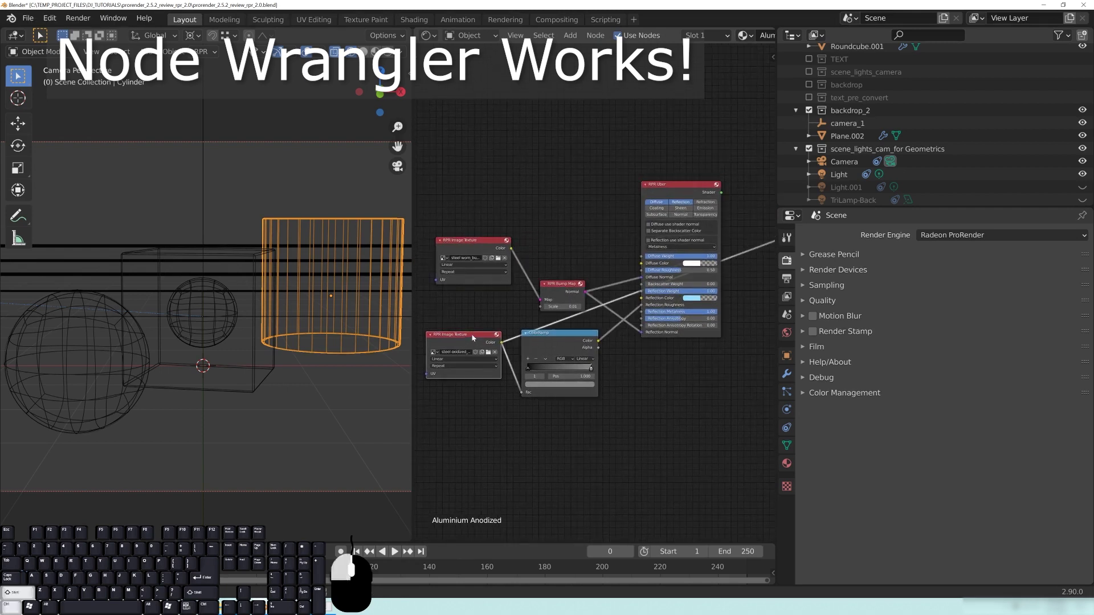
pyautogui.keyDown('ctrl'); pyautogui.keyDown('shift'); pyautogui.click(494, 255); pyautogui.keyUp('shift'); pyautogui.keyUp('ctrl')
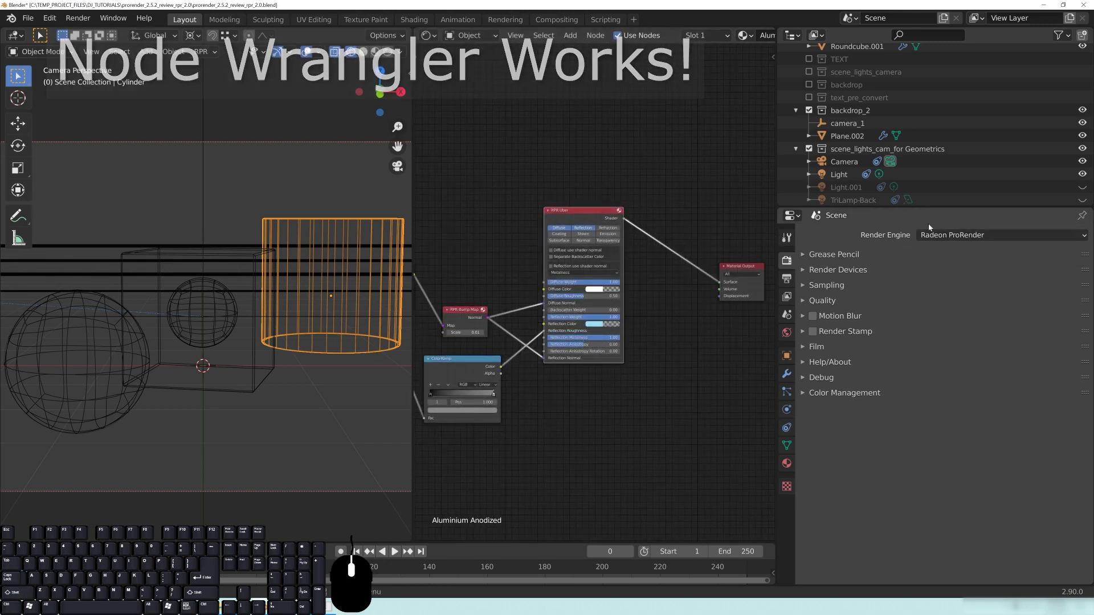
# Preview the bump map, ColorRamp and lower image texture nodes again, ending on the upper image texture.
pyautogui.moveTo(490, 289); pyautogui.dragTo(544, 279, button='middle')
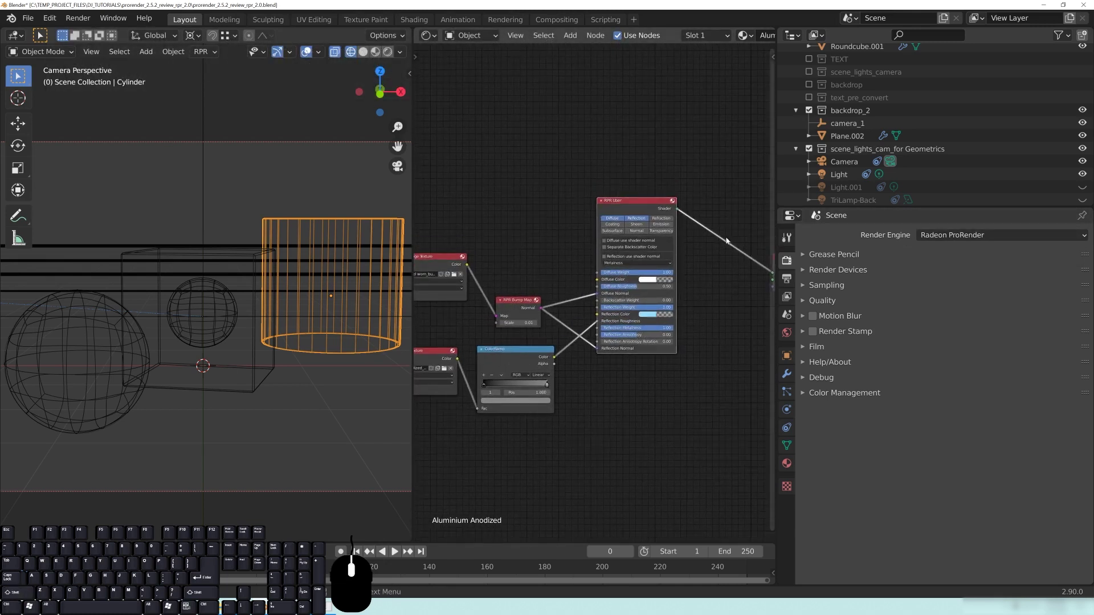
pyautogui.keyDown('ctrl'); pyautogui.keyDown('shift'); pyautogui.click(532, 309); pyautogui.keyUp('shift'); pyautogui.keyUp('ctrl')
pyautogui.keyDown('ctrl'); pyautogui.keyDown('shift'); pyautogui.click(540, 354); pyautogui.keyUp('shift'); pyautogui.keyUp('ctrl')
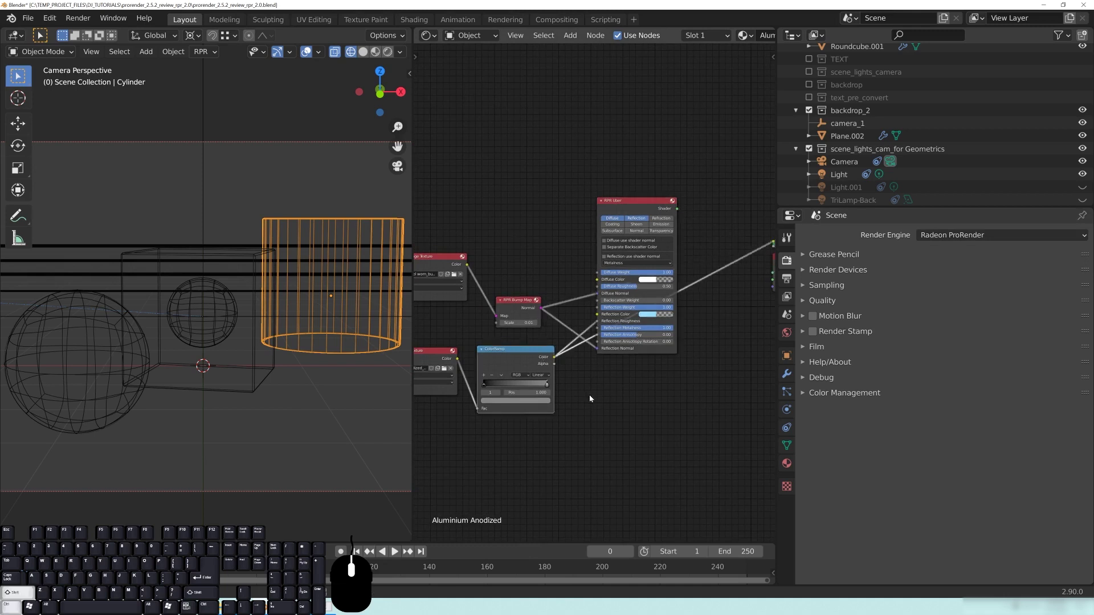
pyautogui.moveTo(493, 309); pyautogui.dragTo(556, 297, button='middle')
pyautogui.keyDown('ctrl'); pyautogui.keyDown('shift'); pyautogui.click(520, 321); pyautogui.keyUp('shift'); pyautogui.keyUp('ctrl')
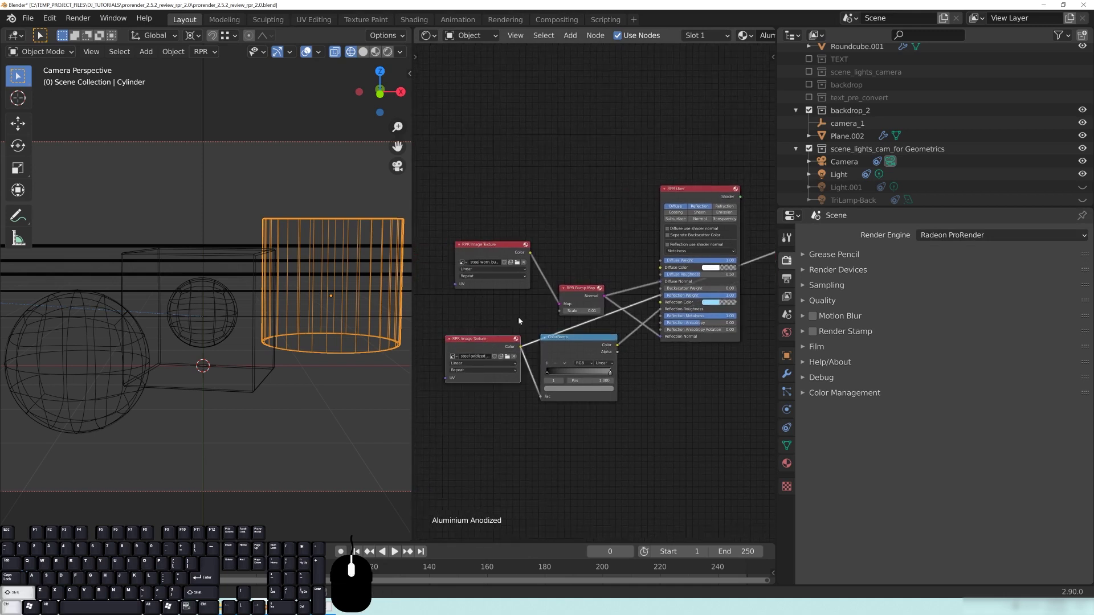
pyautogui.keyDown('ctrl'); pyautogui.keyDown('shift'); pyautogui.click(505, 248); pyautogui.keyUp('shift'); pyautogui.keyUp('ctrl')
pyautogui.moveTo(504, 248); pyautogui.dragTo(478, 254, button='middle')
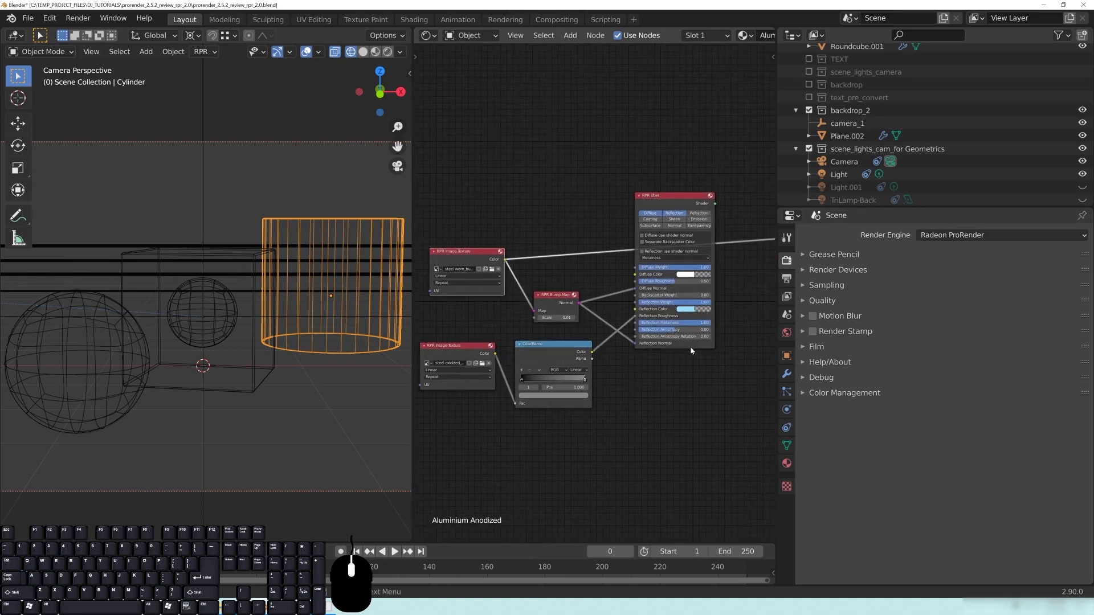
# Preview the RPR Uber, ColorRamp, bump map and both image texture nodes in turn, ending on the lower image texture.
pyautogui.click(938, 240)
pyautogui.click(962, 307)
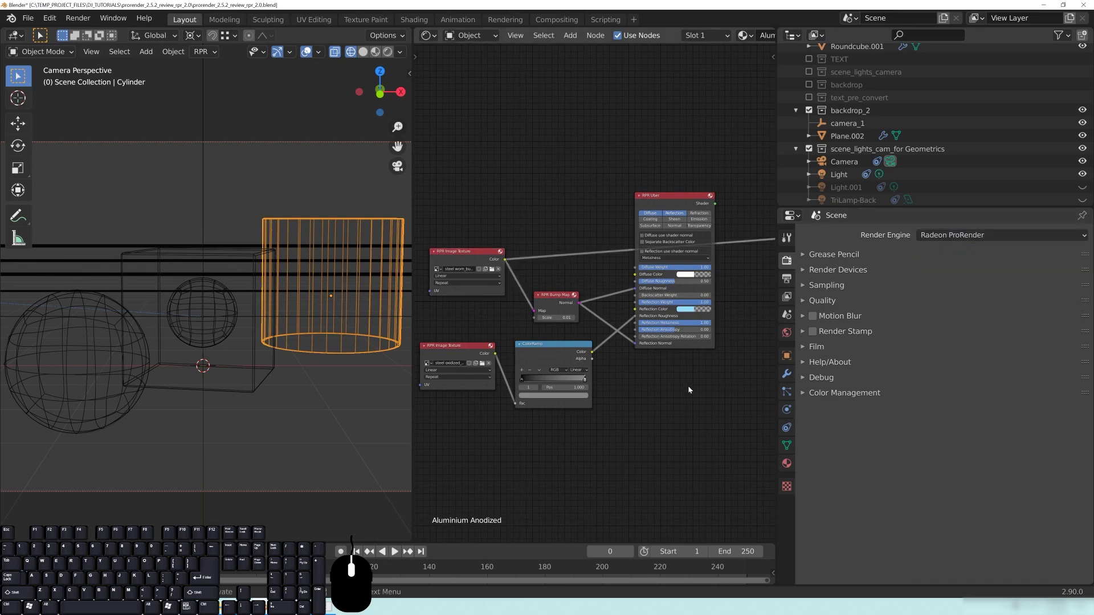
pyautogui.keyDown('ctrl'); pyautogui.keyDown('shift'); pyautogui.click(694, 208); pyautogui.keyUp('shift'); pyautogui.keyUp('ctrl')
pyautogui.keyDown('ctrl'); pyautogui.keyDown('shift'); pyautogui.click(552, 375); pyautogui.keyUp('shift'); pyautogui.keyUp('ctrl')
pyautogui.keyDown('ctrl'); pyautogui.keyDown('shift'); pyautogui.click(556, 307); pyautogui.keyUp('shift'); pyautogui.keyUp('ctrl')
pyautogui.keyDown('ctrl'); pyautogui.keyDown('shift'); pyautogui.click(484, 256); pyautogui.keyUp('shift'); pyautogui.keyUp('ctrl')
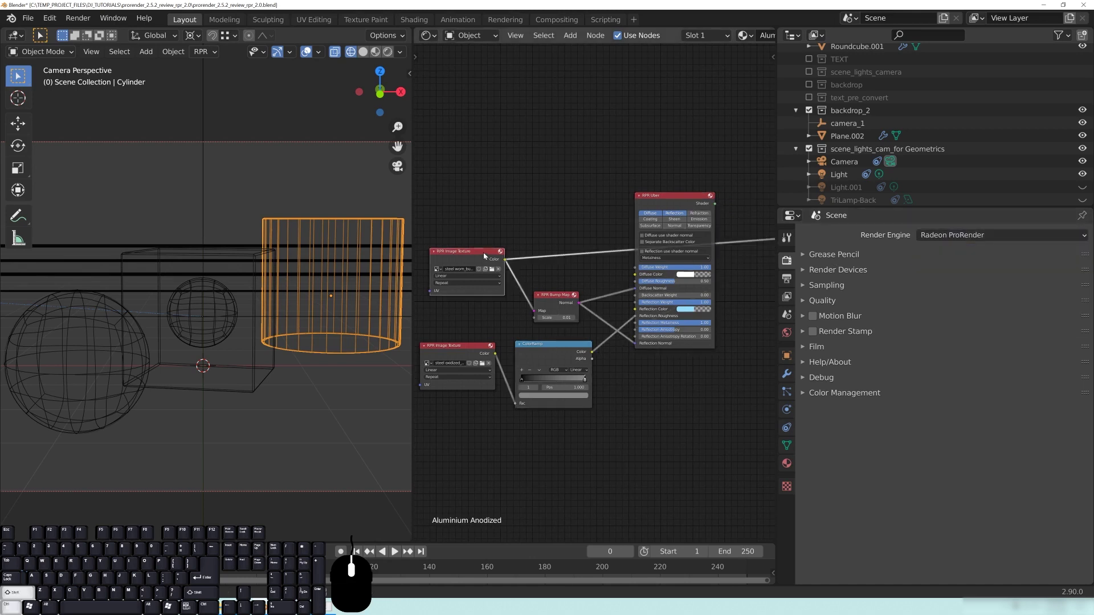
pyautogui.keyDown('ctrl'); pyautogui.keyDown('shift'); pyautogui.click(456, 350); pyautogui.keyUp('shift'); pyautogui.keyUp('ctrl')
# Open the add-on preferences to check whether Node Wrangler is enabled.
pyautogui.click(49, 18)
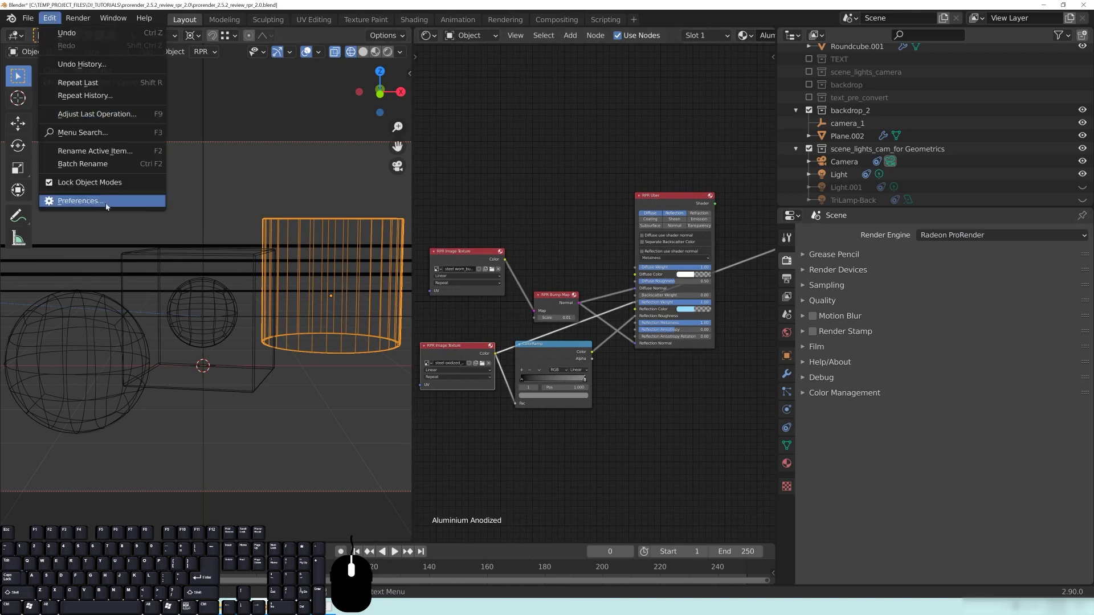
pyautogui.click(106, 203)
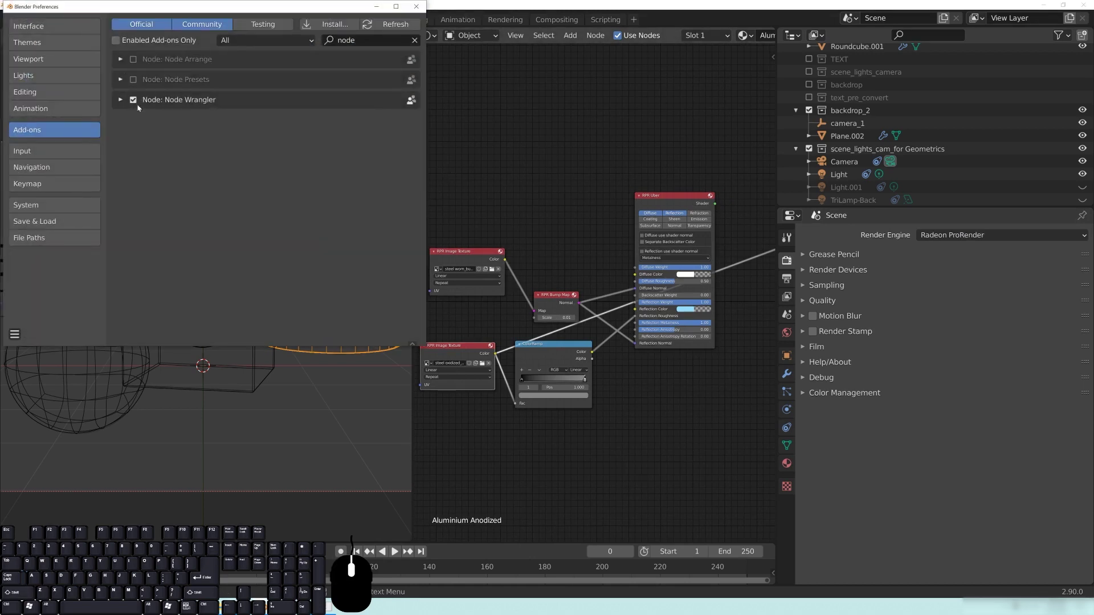
# Close the preferences and examine the white artifact pixels along the lower bevel of the 0 in the compositor's render.
pyautogui.click(416, 6)
pyautogui.scroll(-3, 599, 274)
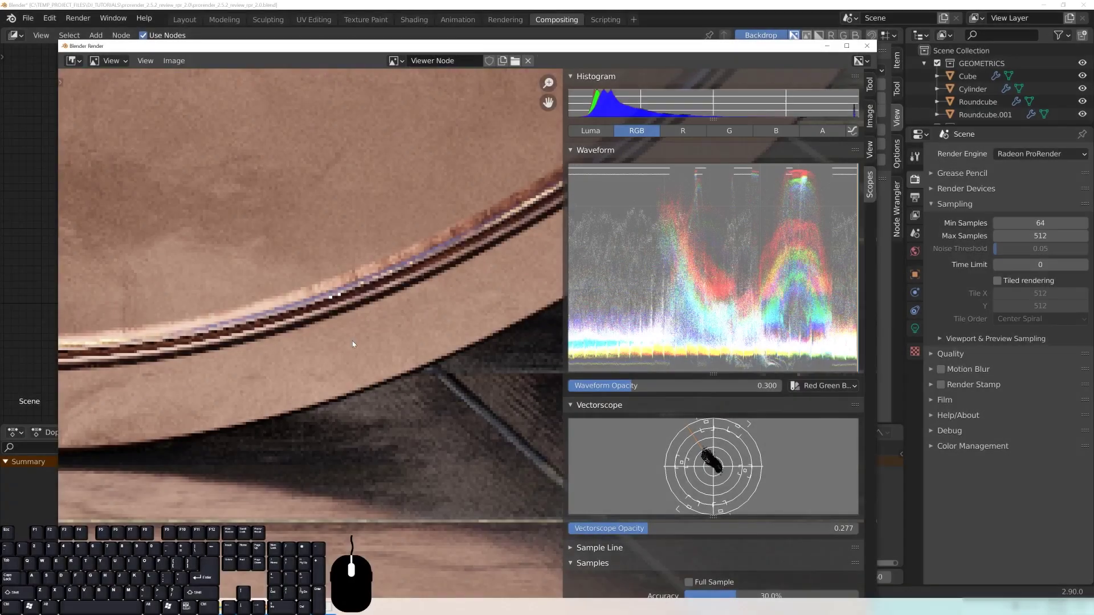
pyautogui.scroll(2, 367, 368)
pyautogui.moveTo(347, 344); pyautogui.dragTo(370, 416, button='middle')
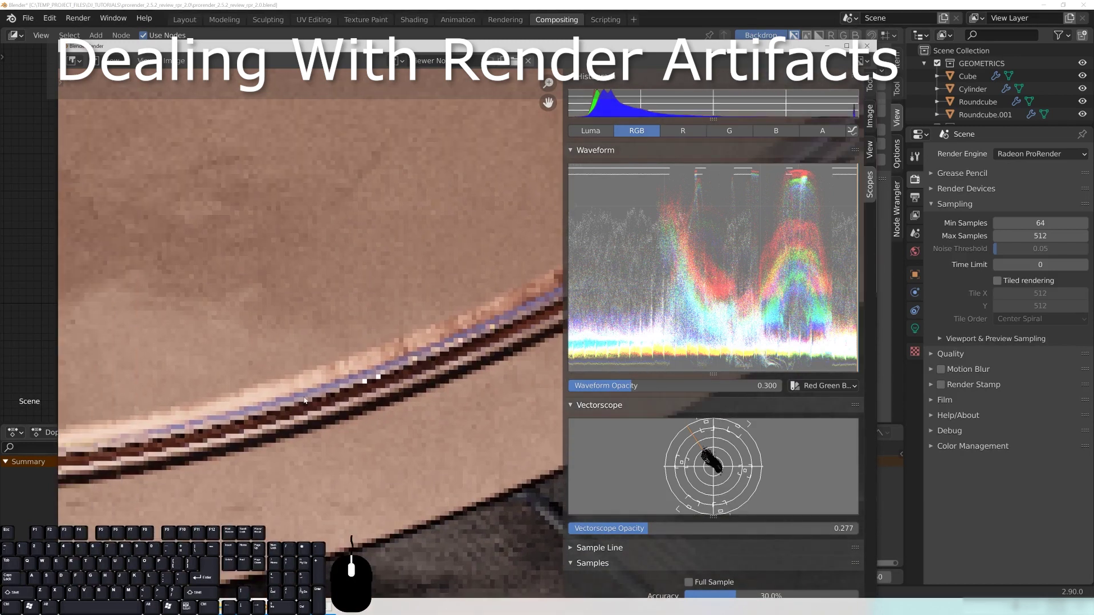
pyautogui.scroll(-2, 362, 384)
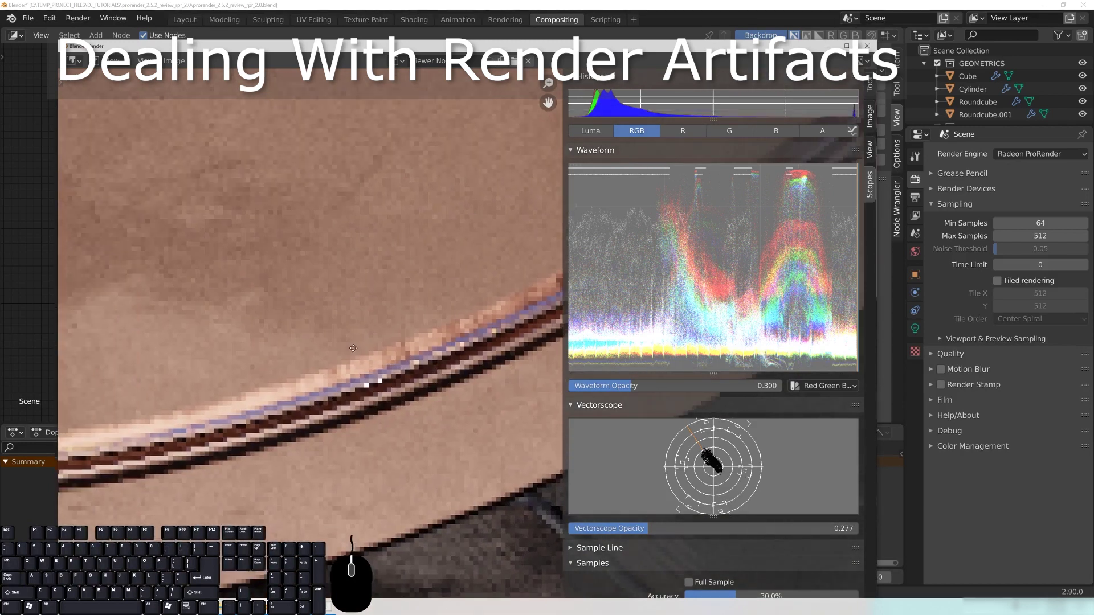
pyautogui.moveTo(373, 370); pyautogui.dragTo(387, 383, button='middle')
pyautogui.scroll(-5, 387, 383)
pyautogui.moveTo(390, 304); pyautogui.dragTo(368, 332, button='middle')
pyautogui.scroll(3, 410, 348)
pyautogui.hotkey('alt', 'v')
pyautogui.hotkey('alt', 'v')
pyautogui.hotkey('alt', 'v')
pyautogui.hotkey('alt', 'v')
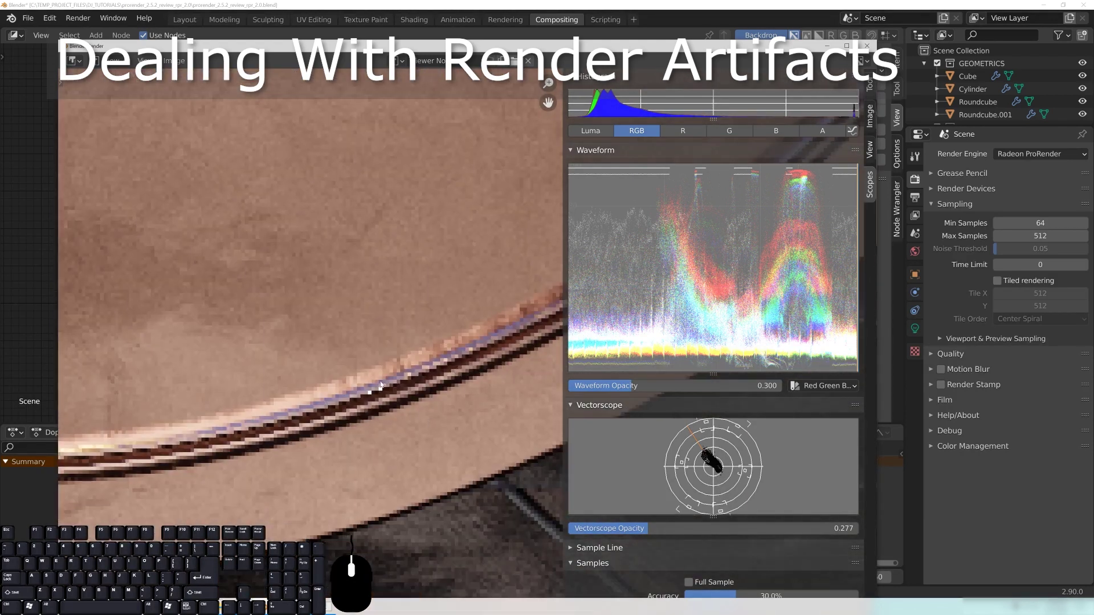
# Preview the Denoise node's output in the viewer and inspect it in the render window.
pyautogui.click(350, 6)
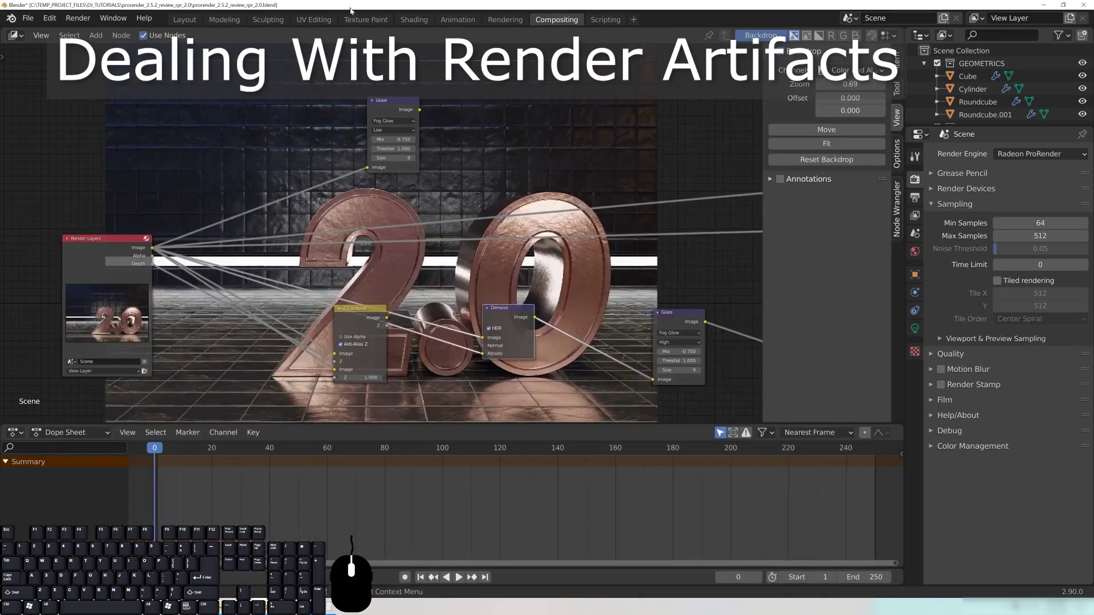
pyautogui.keyDown('ctrl'); pyautogui.keyDown('shift'); pyautogui.click(519, 319); pyautogui.keyUp('shift'); pyautogui.keyUp('ctrl')
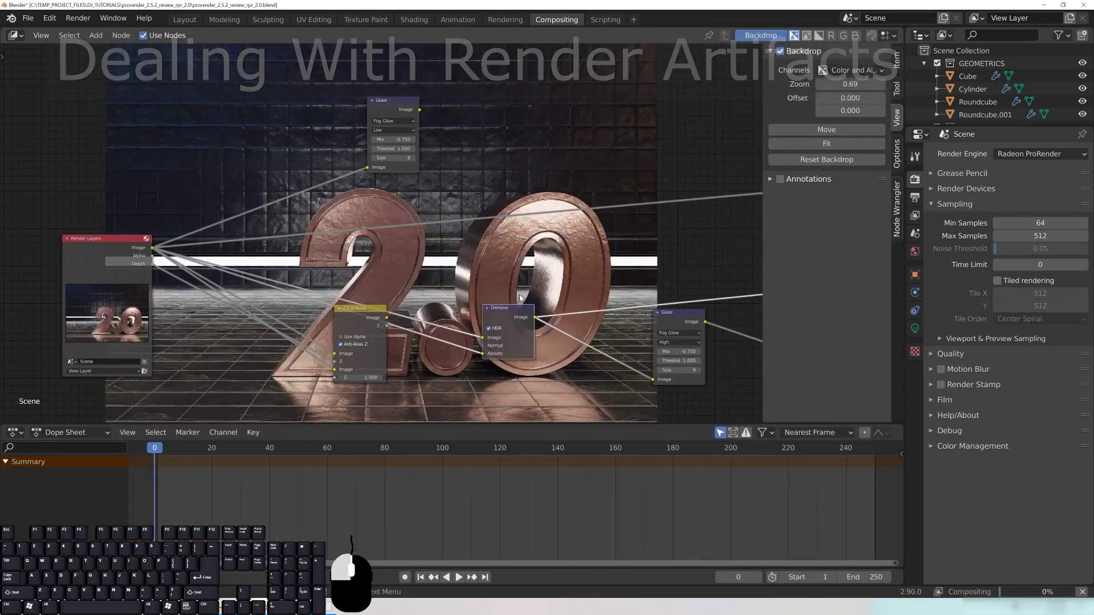
pyautogui.moveTo(519, 320); pyautogui.dragTo(460, 275)
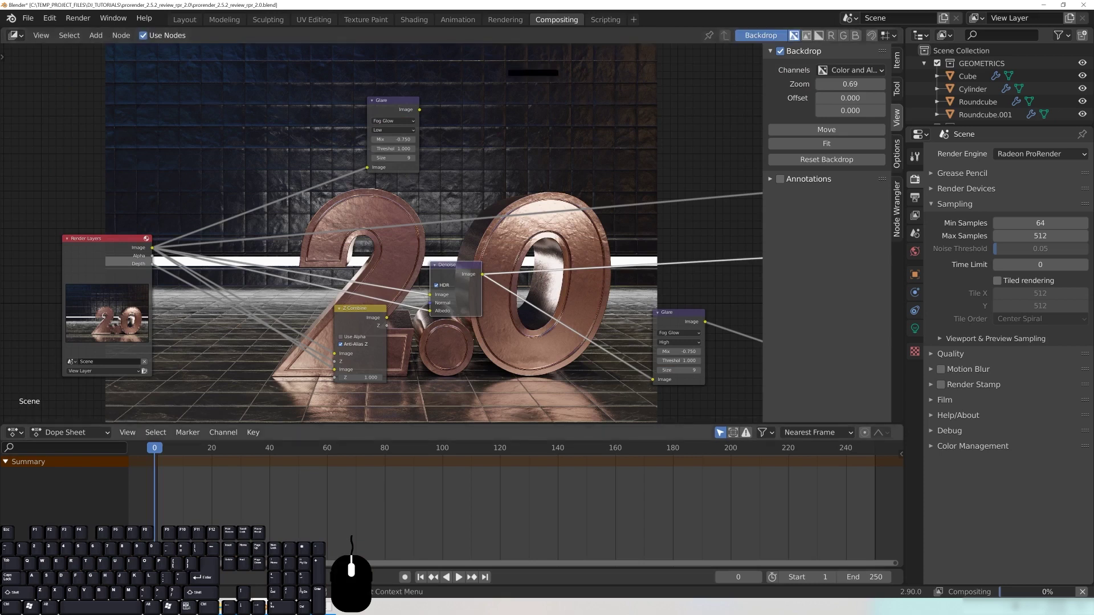
pyautogui.press('F11')
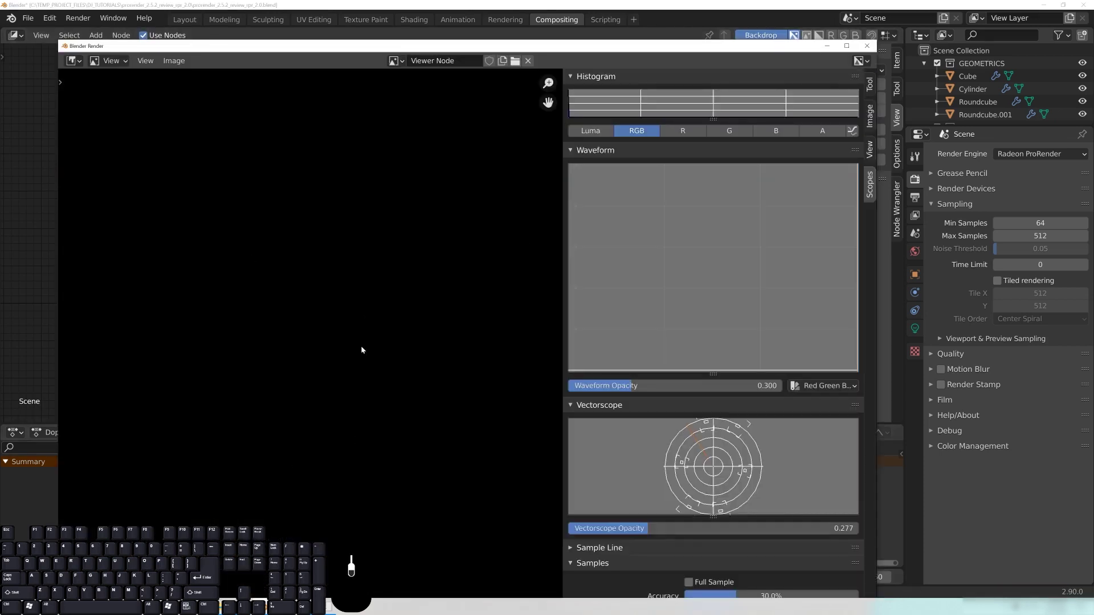
pyautogui.scroll(-2, 399, 409)
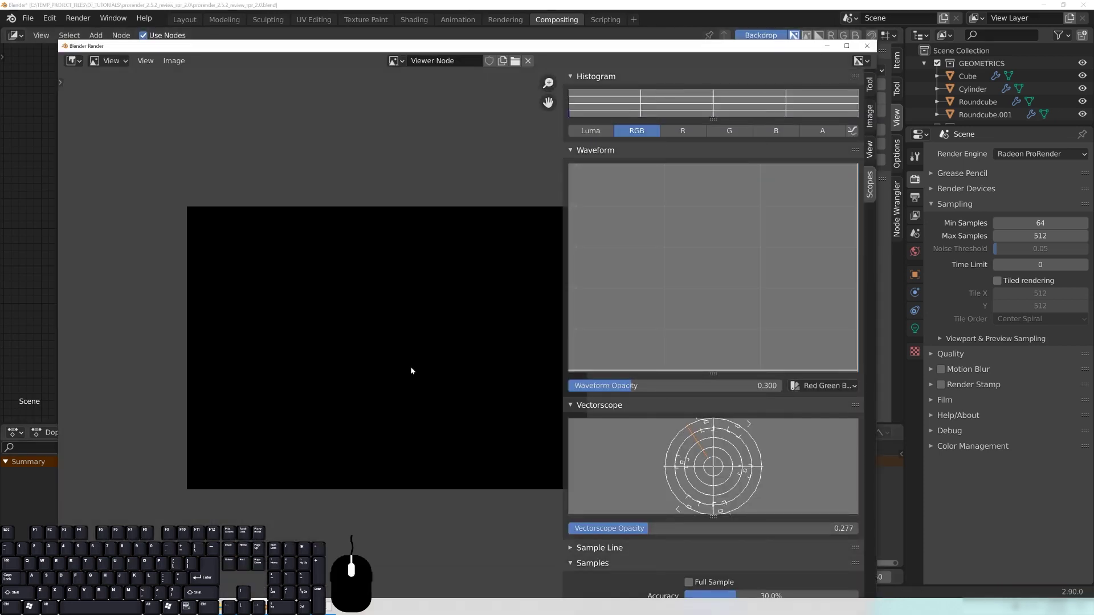
pyautogui.moveTo(411, 368); pyautogui.dragTo(360, 357, button='middle')
pyautogui.click(825, 49)
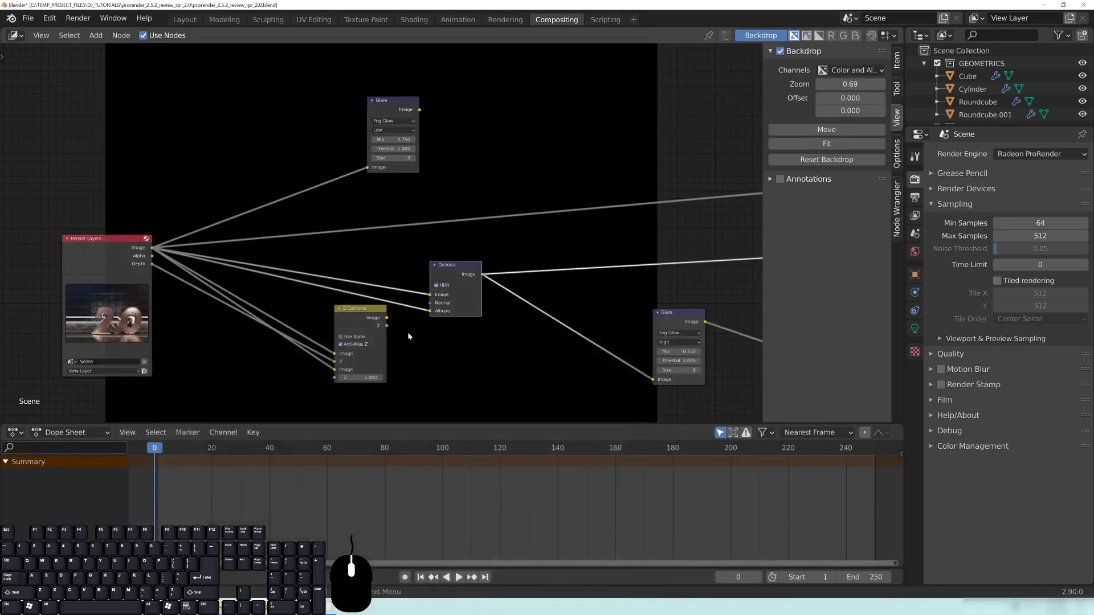
# Space out the compositor nodes by moving Denoise farther from Render Layers and lowering Z Combine.
pyautogui.moveTo(412, 263); pyautogui.dragTo(439, 273, button='middle')
pyautogui.moveTo(477, 278)
pyautogui.mouseDown()
pyautogui.moveTo(498, 273)
pyautogui.moveTo(488, 261)
pyautogui.mouseUp()
pyautogui.moveTo(390, 329); pyautogui.dragTo(389, 351)
pyautogui.moveTo(296, 302); pyautogui.dragTo(368, 286, button='middle')
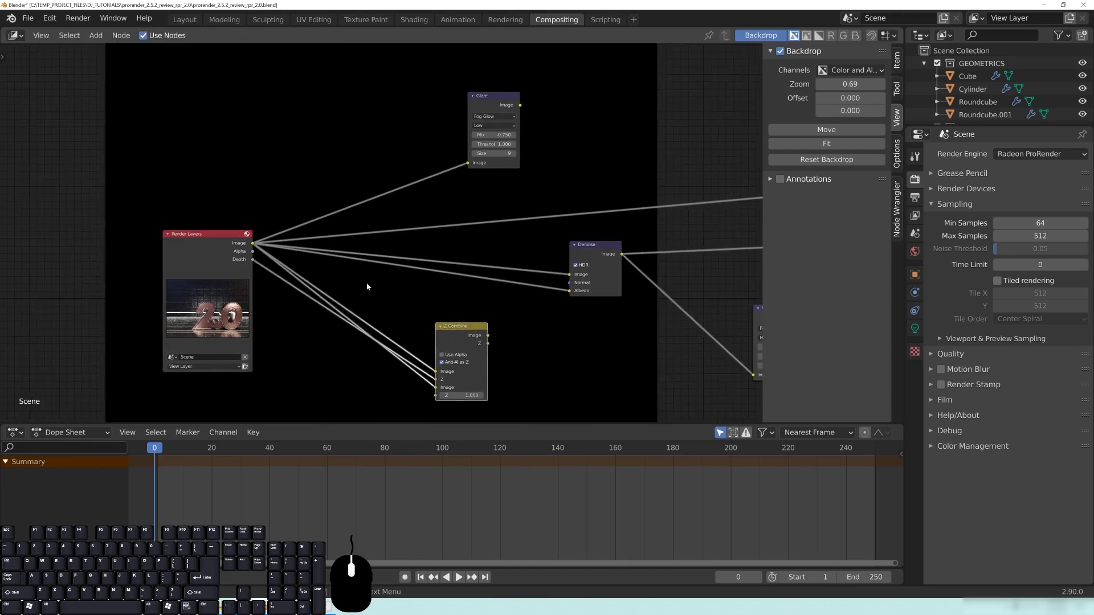
# Preview the Render Layers output in the viewer, and reposition the Render Layers and Denoise nodes.
pyautogui.keyDown('ctrl'); pyautogui.keyDown('shift'); pyautogui.click(207, 239); pyautogui.keyUp('shift'); pyautogui.keyUp('ctrl')
pyautogui.moveTo(206, 237); pyautogui.dragTo(194, 226)
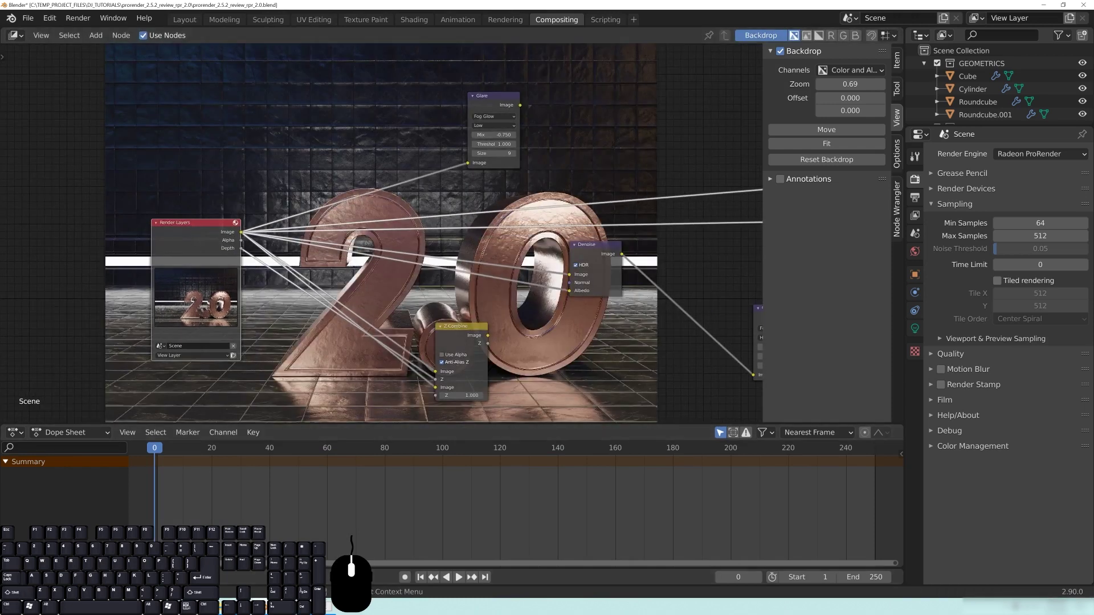
pyautogui.moveTo(586, 249); pyautogui.dragTo(562, 259)
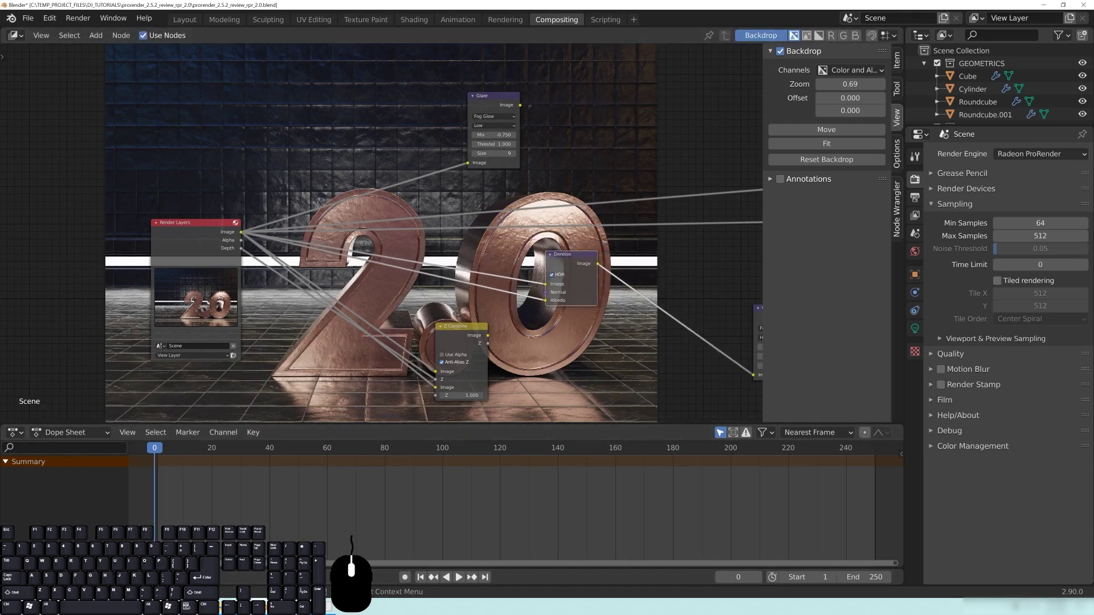
# Inspect the undenoised render at pixel level along the lower bevel of the 0 for white artifact pixels.
pyautogui.click(262, 607)
pyautogui.click(308, 555)
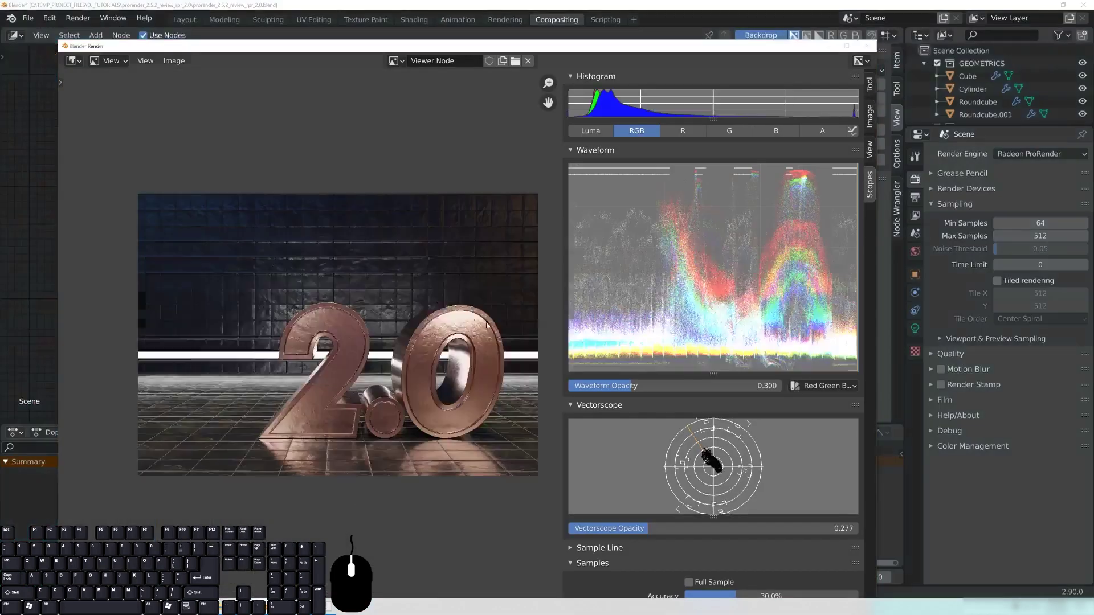
pyautogui.scroll(5, 449, 421)
pyautogui.scroll(8, 449, 422)
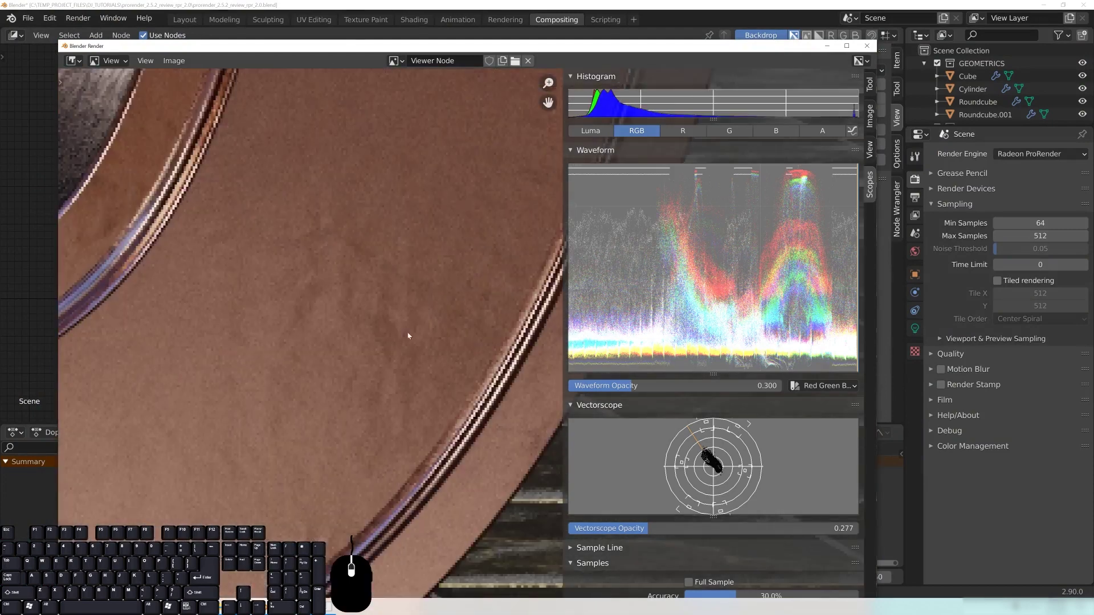
pyautogui.scroll(-2, 325, 324)
pyautogui.moveTo(325, 324); pyautogui.dragTo(425, 274, button='middle')
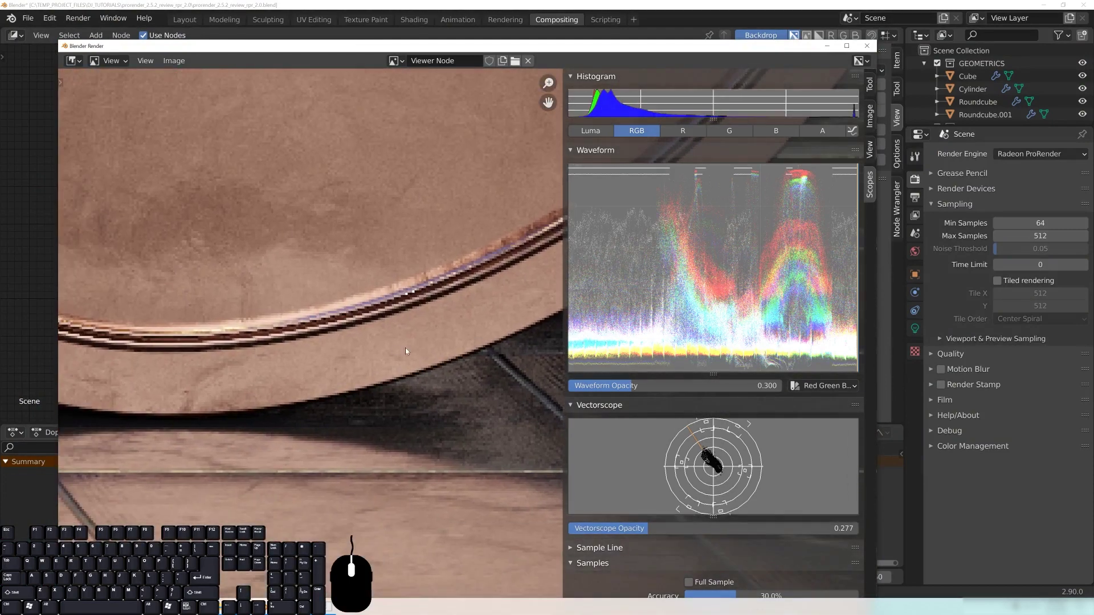
pyautogui.scroll(8, 412, 320)
pyautogui.moveTo(412, 320); pyautogui.dragTo(362, 306, button='middle')
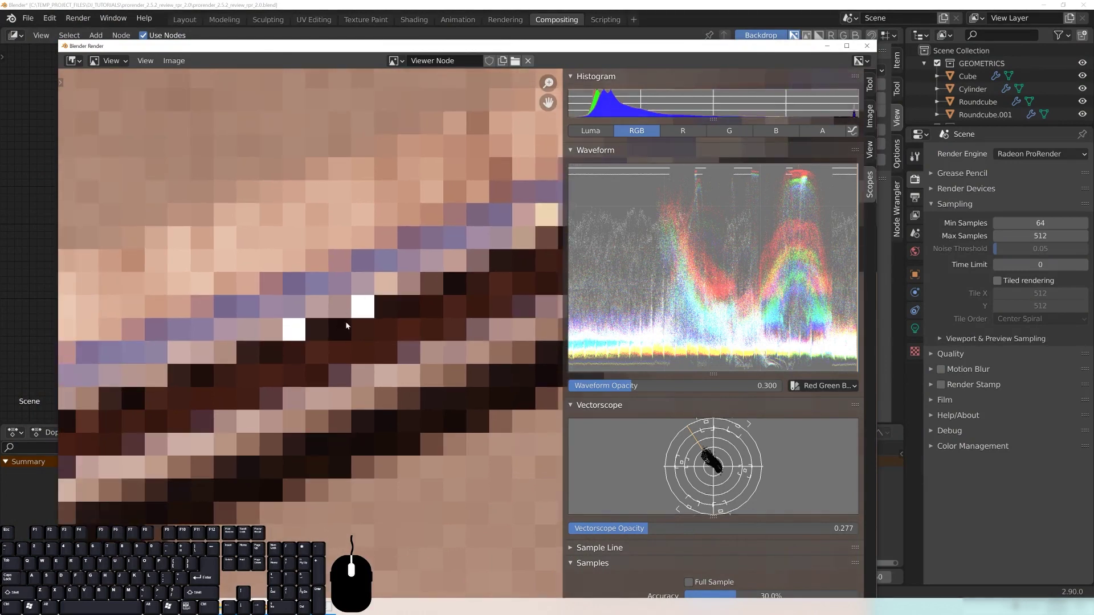
pyautogui.scroll(-10, 344, 345)
pyautogui.moveTo(344, 346); pyautogui.dragTo(427, 364, button='middle')
# Check the outer bevel on the right side of the 0 for stray white pixels at pixel level.
pyautogui.scroll(-5, 426, 362)
pyautogui.moveTo(362, 279); pyautogui.dragTo(359, 362, button='middle')
pyautogui.moveTo(365, 176); pyautogui.dragTo(367, 336, button='middle')
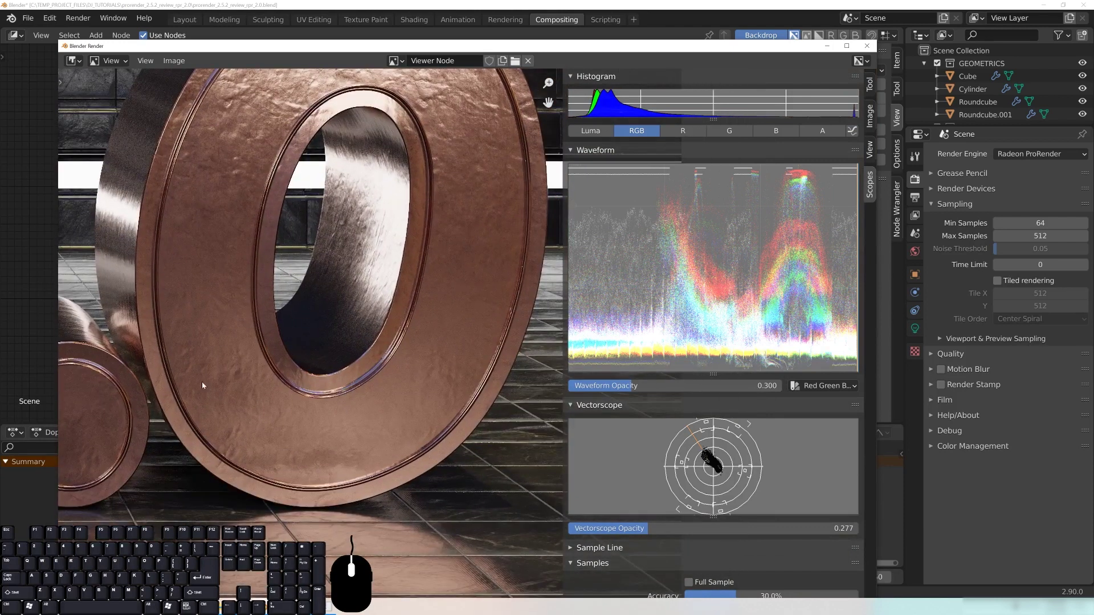
pyautogui.scroll(10, 428, 270)
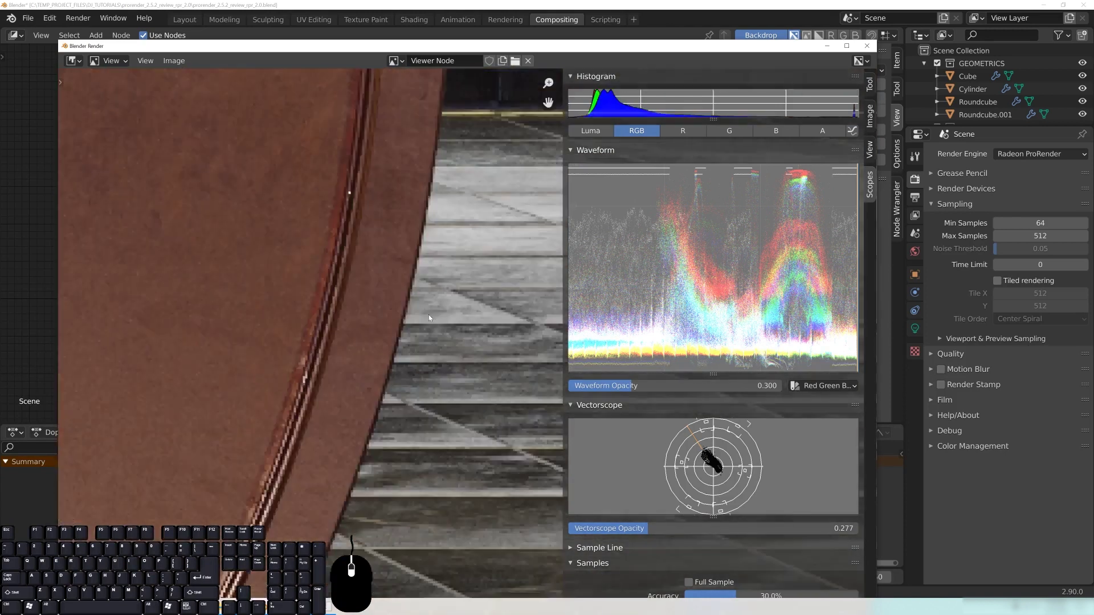
pyautogui.moveTo(240, 242); pyautogui.dragTo(365, 340, button='middle')
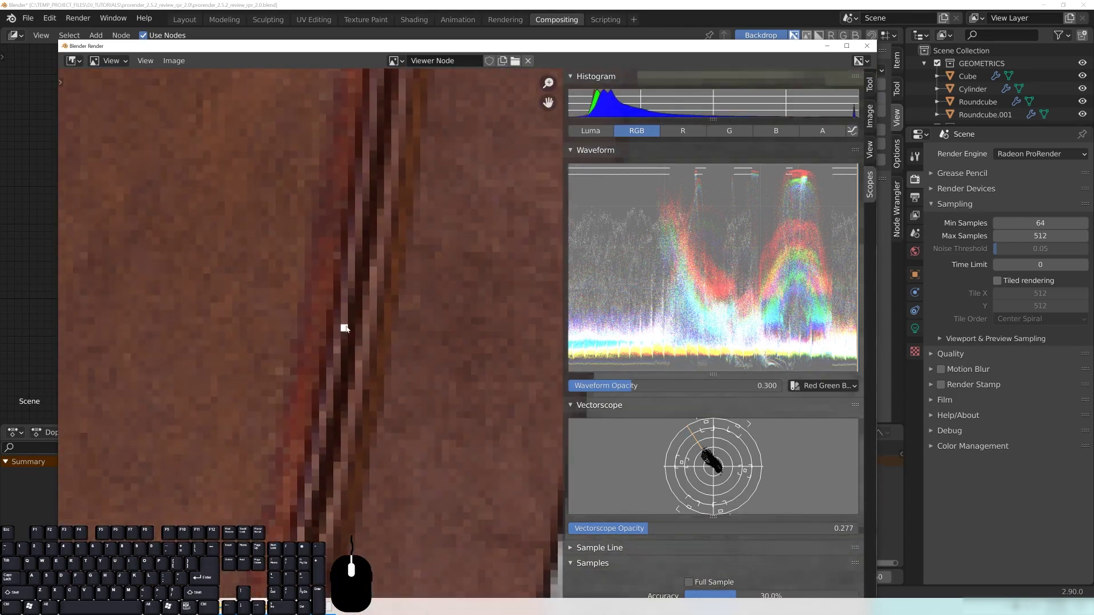
pyautogui.scroll(-5, 385, 262)
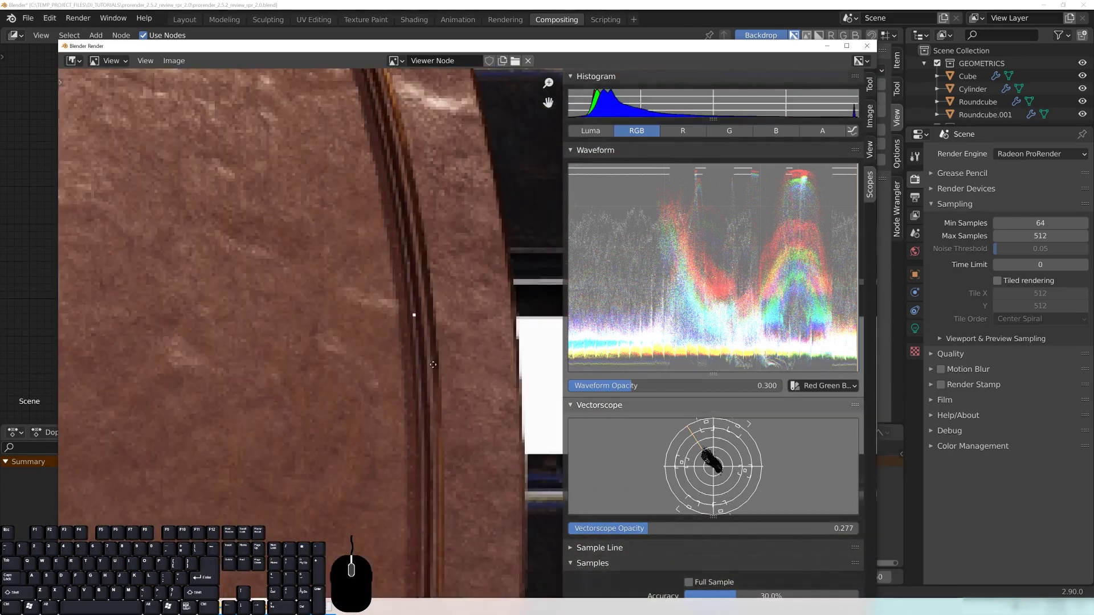
pyautogui.moveTo(403, 478); pyautogui.dragTo(459, 102, button='middle')
pyautogui.moveTo(484, 467); pyautogui.dragTo(469, 349, button='middle')
pyautogui.scroll(4, 456, 362)
pyautogui.scroll(2, 452, 359)
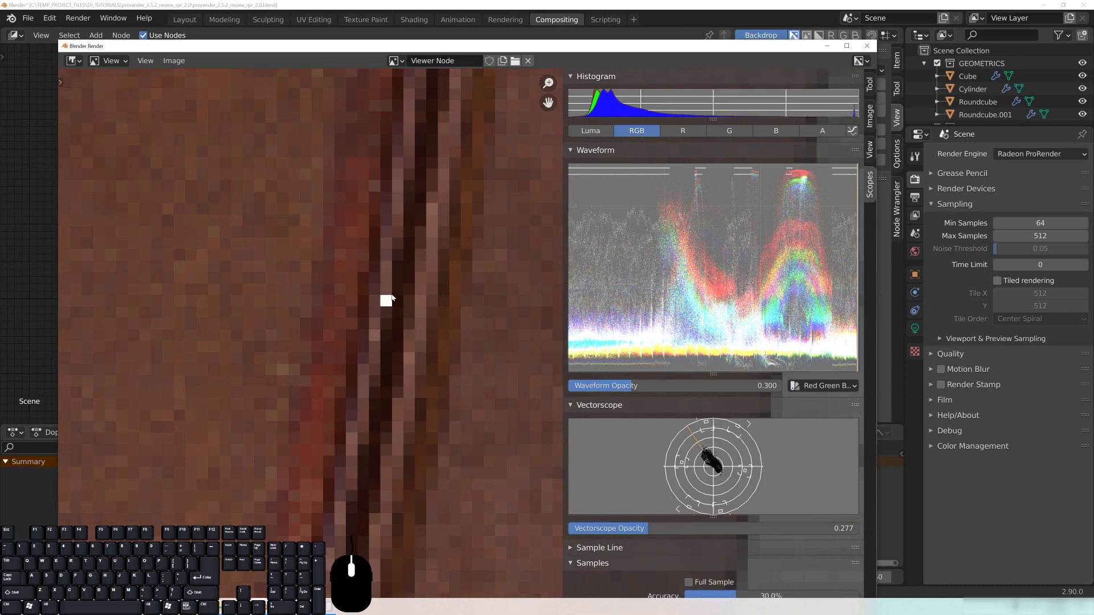
pyautogui.scroll(-3, 399, 303)
pyautogui.scroll(-2, 404, 304)
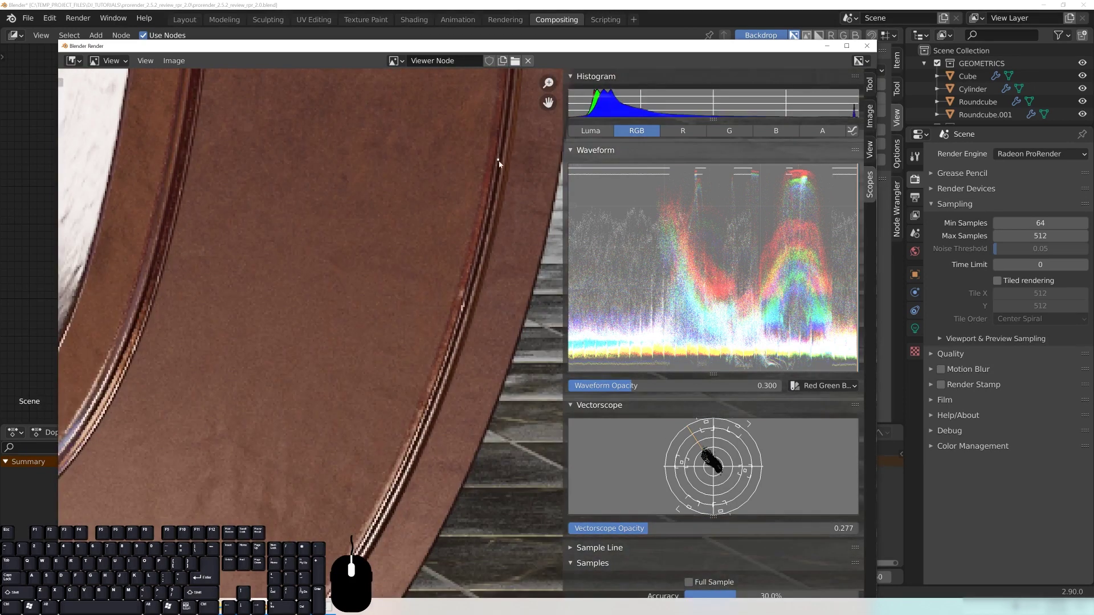
# Follow the outer bevel of the 0 down to its lower edge, comparing the artifacts up close with the whole render.
pyautogui.moveTo(445, 359); pyautogui.dragTo(490, 273, button='middle')
pyautogui.moveTo(443, 398); pyautogui.dragTo(490, 310, button='middle')
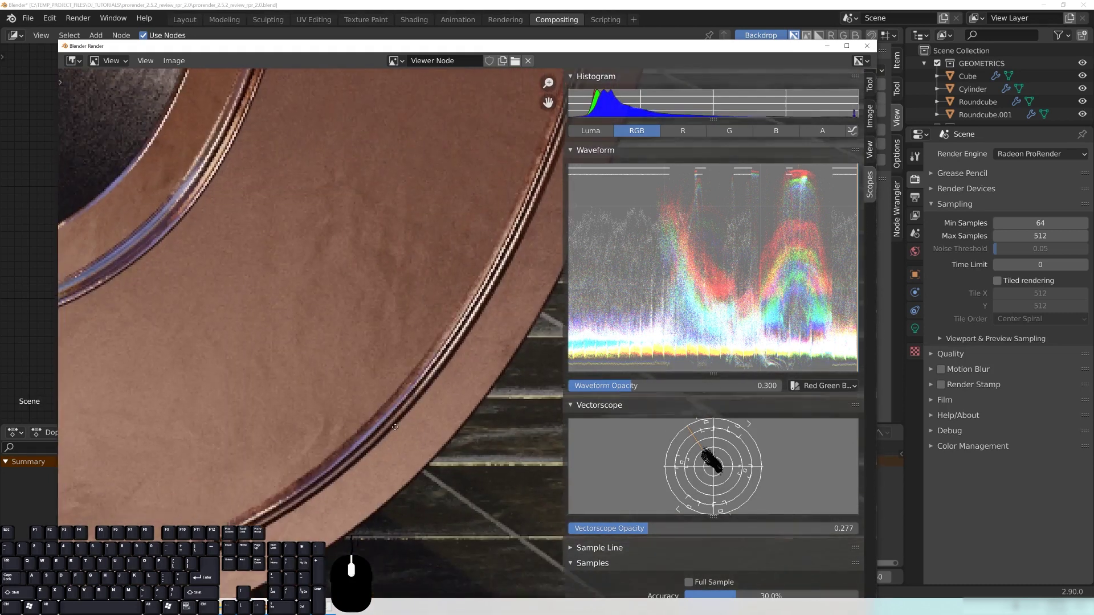
pyautogui.moveTo(288, 467); pyautogui.dragTo(404, 329, button='middle')
pyautogui.moveTo(288, 409); pyautogui.dragTo(359, 419, button='middle')
pyautogui.scroll(-6, 368, 408)
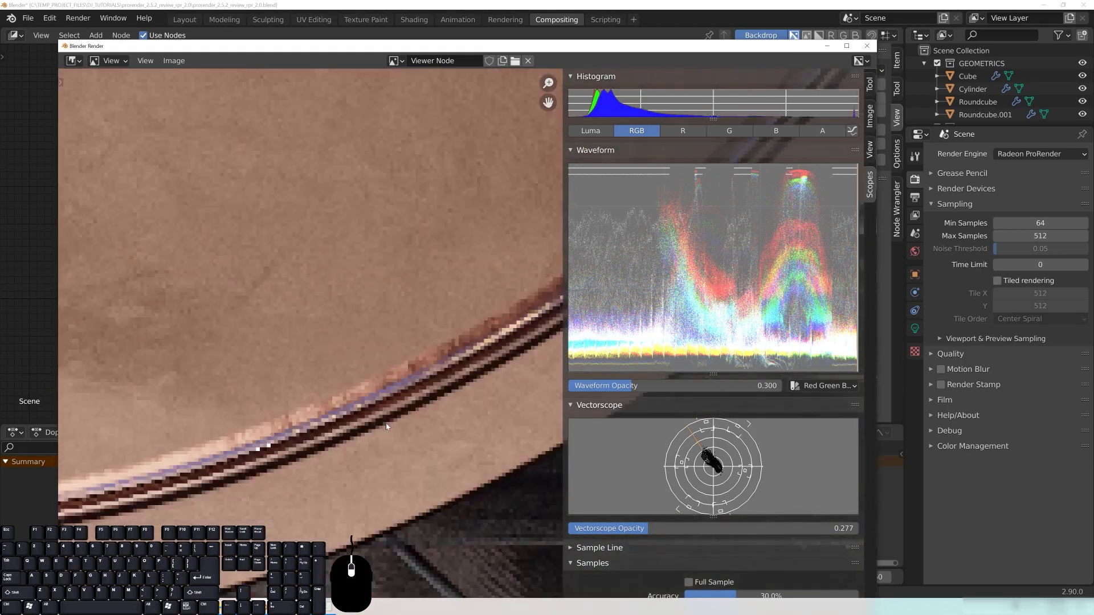
pyautogui.scroll(-5, 397, 304)
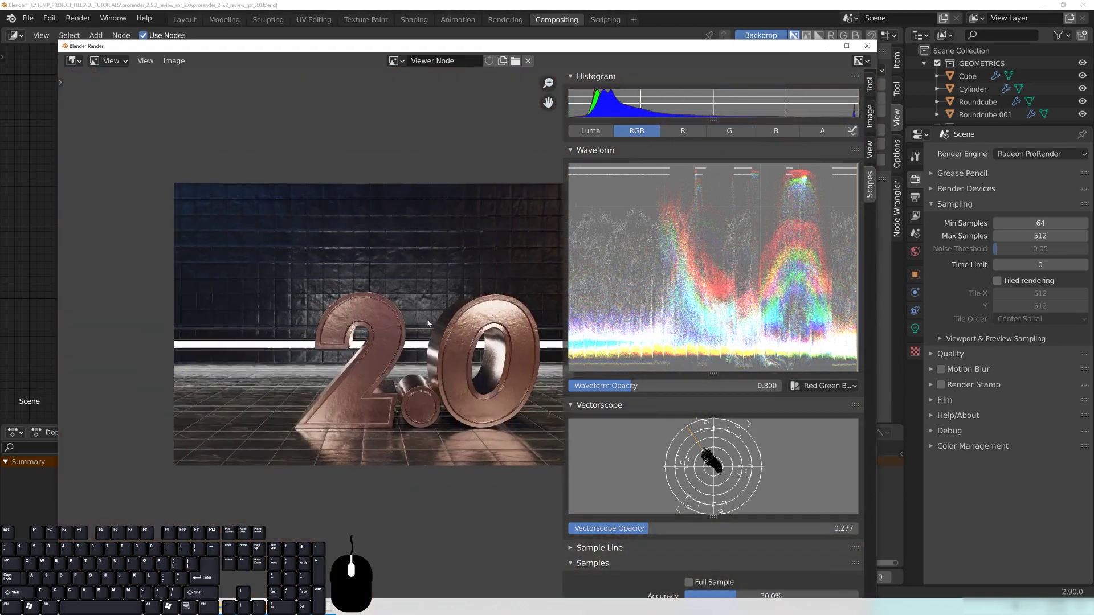
pyautogui.scroll(2, 405, 246)
pyautogui.moveTo(429, 332); pyautogui.dragTo(396, 321, button='middle')
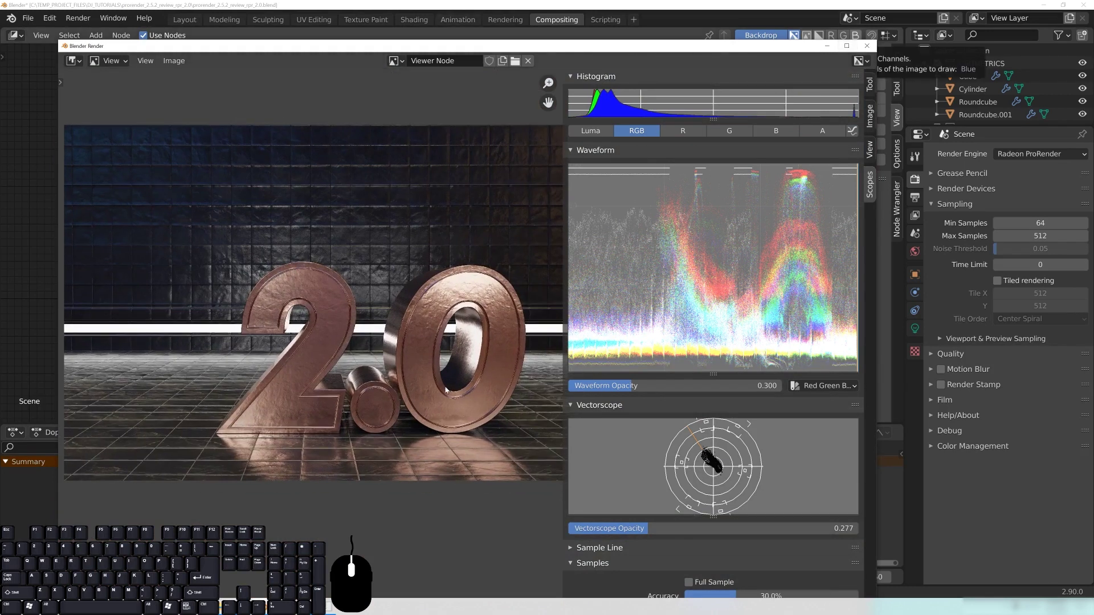
pyautogui.scroll(3, 495, 437)
pyautogui.scroll(8, 494, 437)
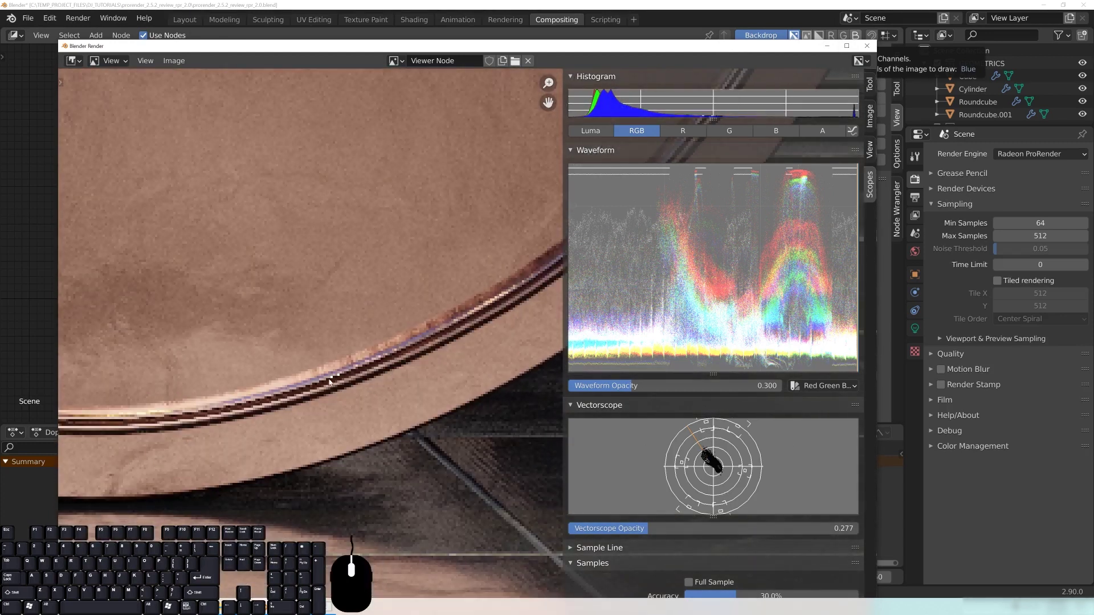
pyautogui.scroll(5, 358, 397)
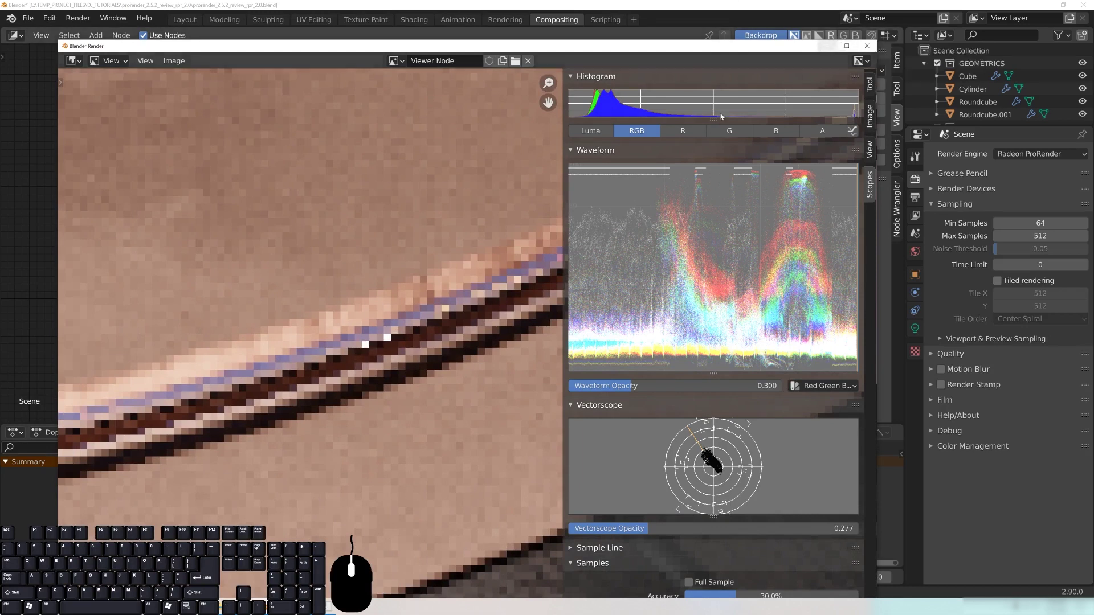
pyautogui.scroll(-6, 415, 333)
pyautogui.scroll(3, 438, 330)
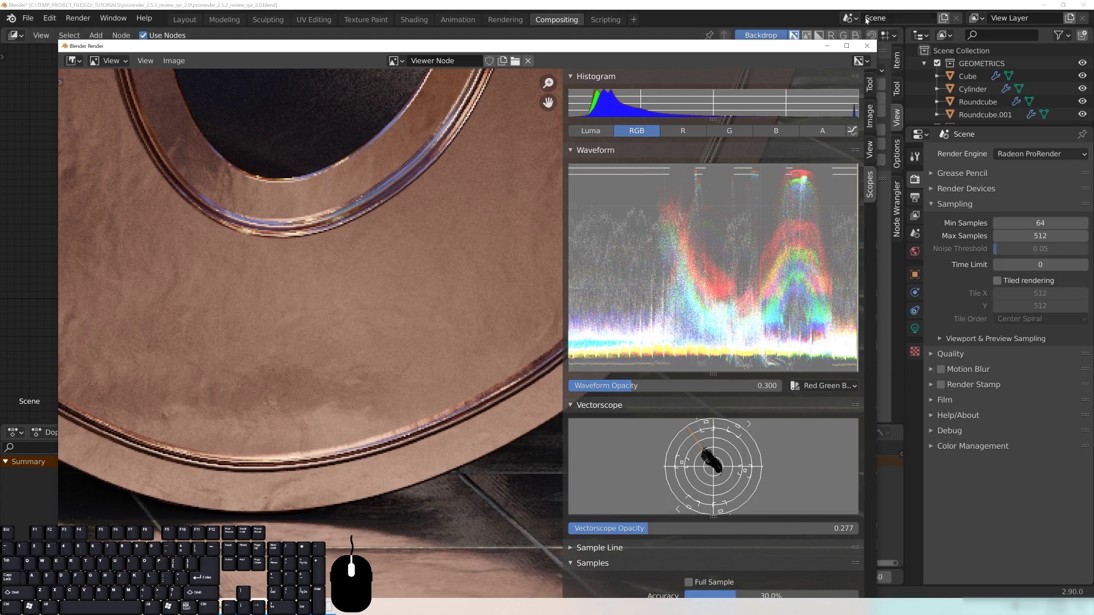
# Return to the compositor node tree, reposition the Z Combine node and move Render Layers farther away from it.
pyautogui.press('Escape')
pyautogui.moveTo(465, 307); pyautogui.dragTo(432, 267)
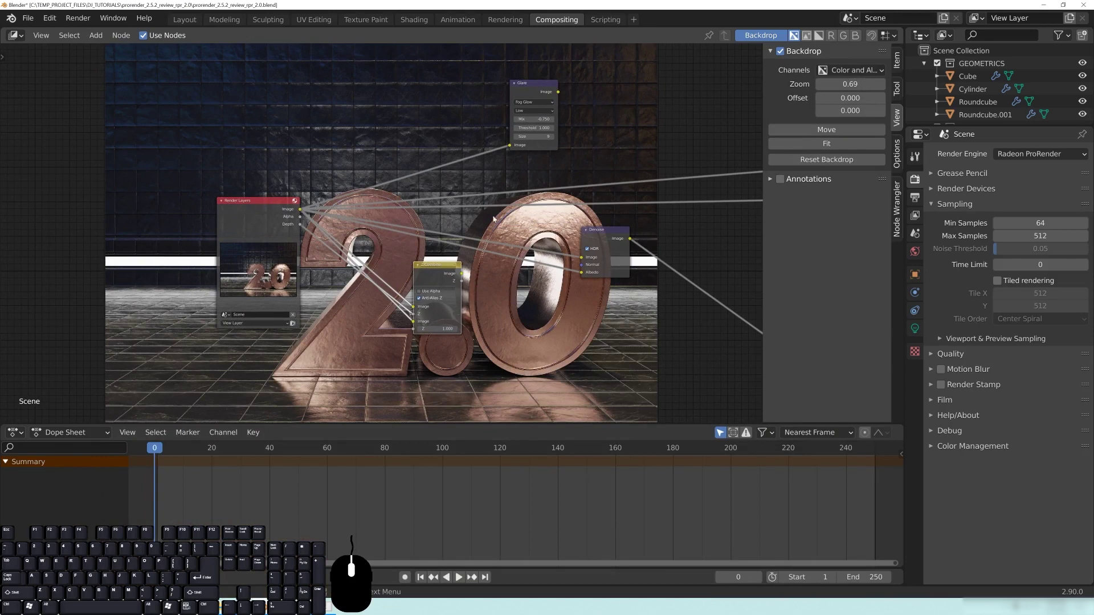
pyautogui.moveTo(439, 272); pyautogui.dragTo(467, 283)
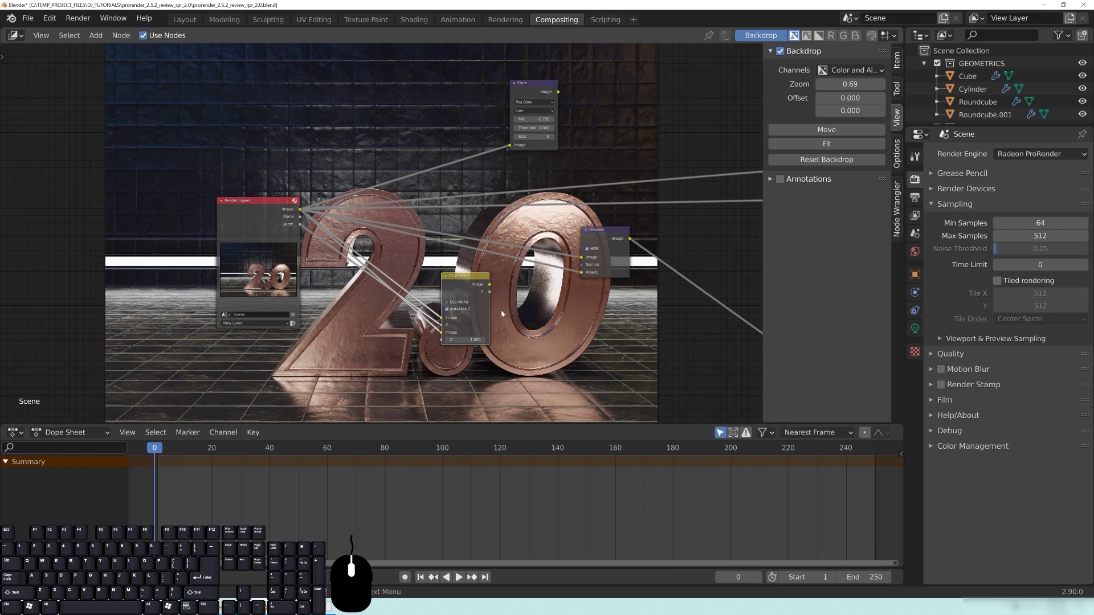
pyautogui.moveTo(472, 284); pyautogui.dragTo(428, 294)
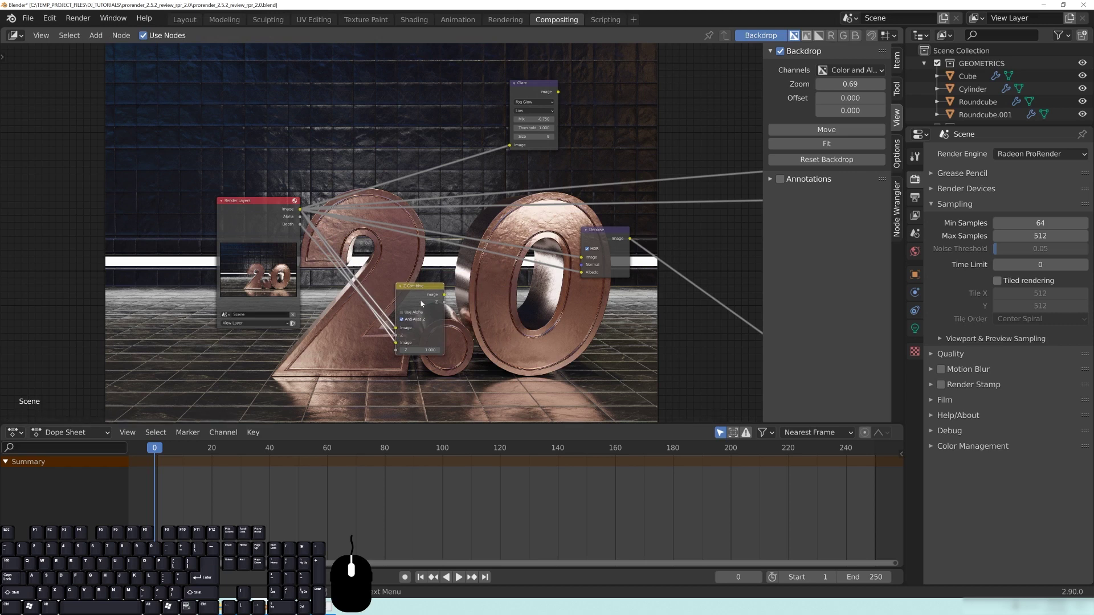
pyautogui.moveTo(428, 295); pyautogui.dragTo(443, 292)
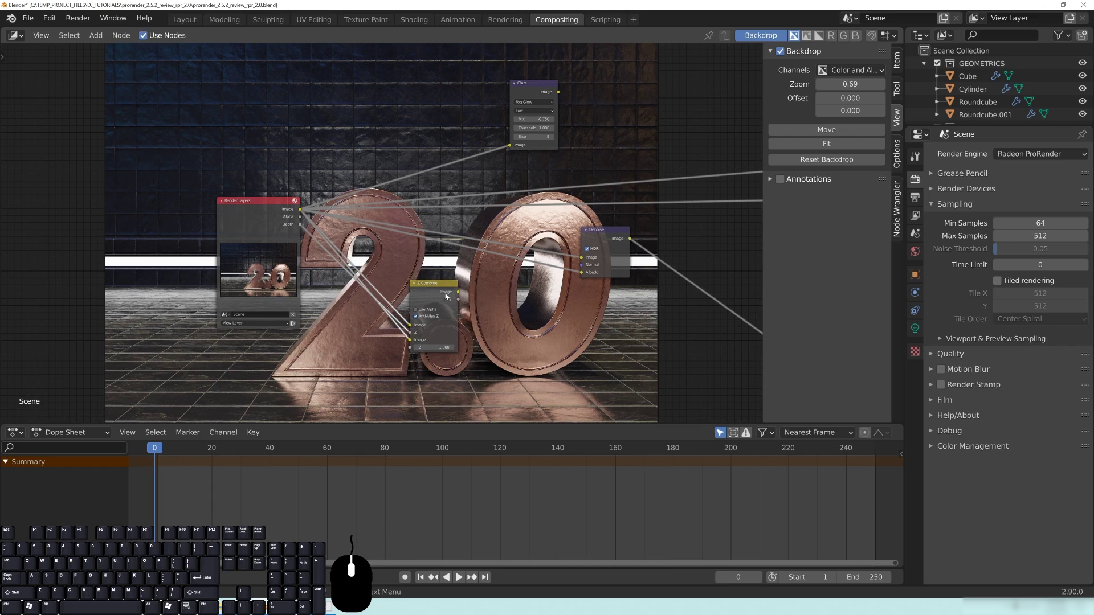
pyautogui.moveTo(451, 298); pyautogui.dragTo(415, 275)
pyautogui.scroll(2, 453, 344)
pyautogui.moveTo(202, 206); pyautogui.dragTo(100, 206)
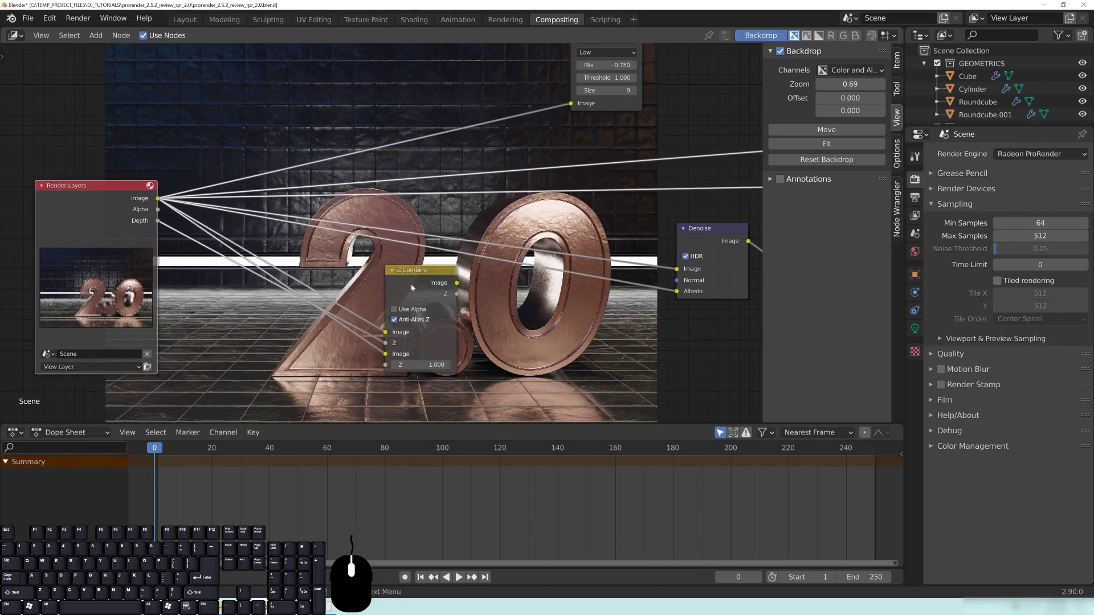
# Reposition the Z Combine node between Render Layers and Denoise and preview its output in the Viewer.
pyautogui.moveTo(411, 284); pyautogui.dragTo(337, 296)
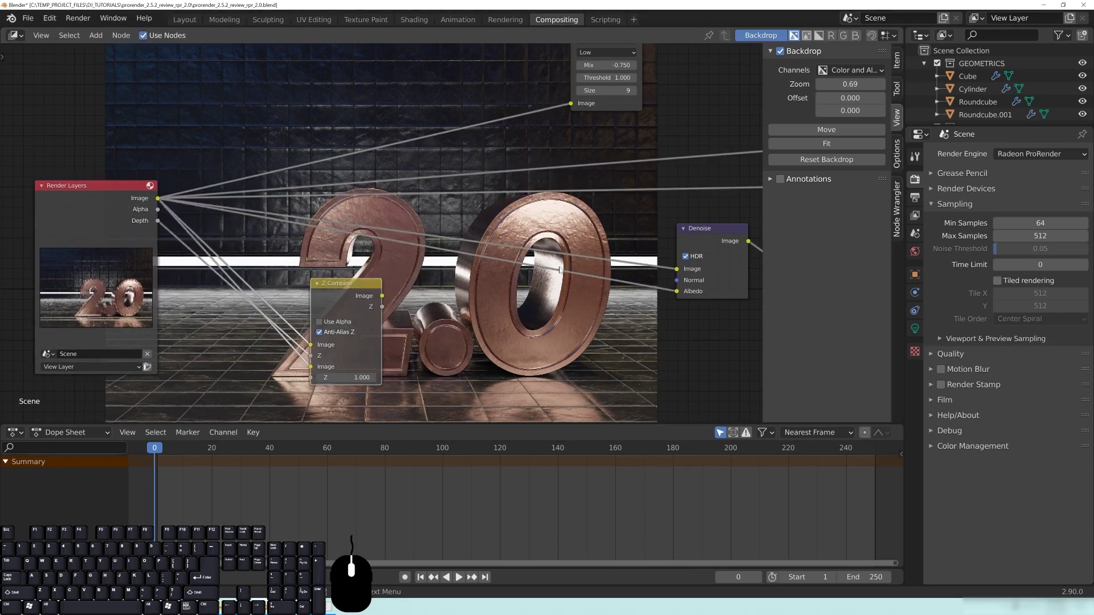
pyautogui.moveTo(335, 285)
pyautogui.mouseDown()
pyautogui.moveTo(301, 273)
pyautogui.moveTo(340, 271)
pyautogui.mouseUp()
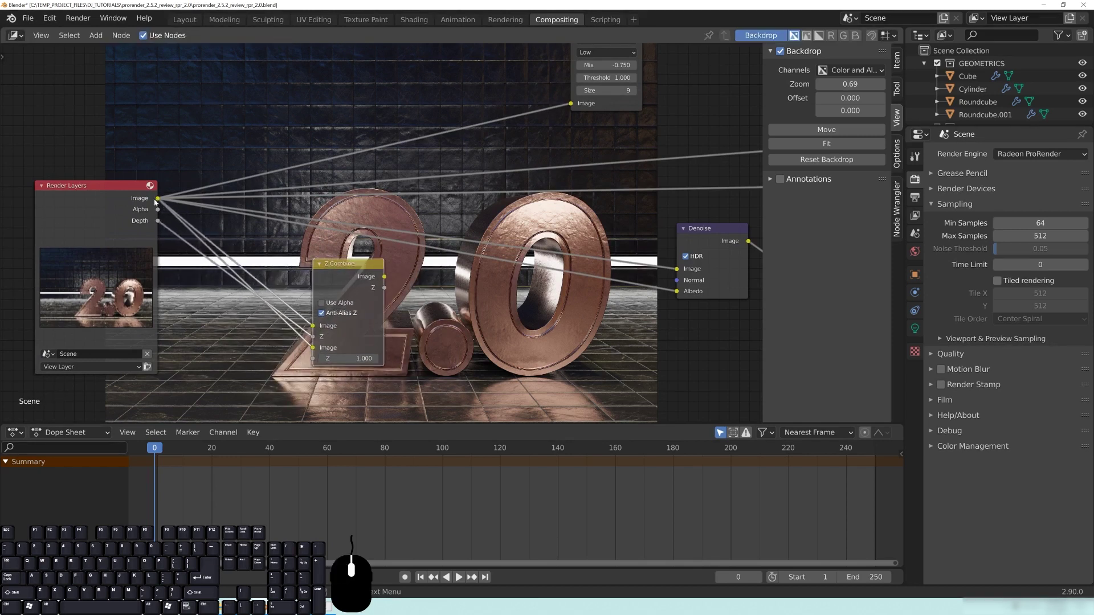
pyautogui.moveTo(157, 199); pyautogui.dragTo(243, 302)
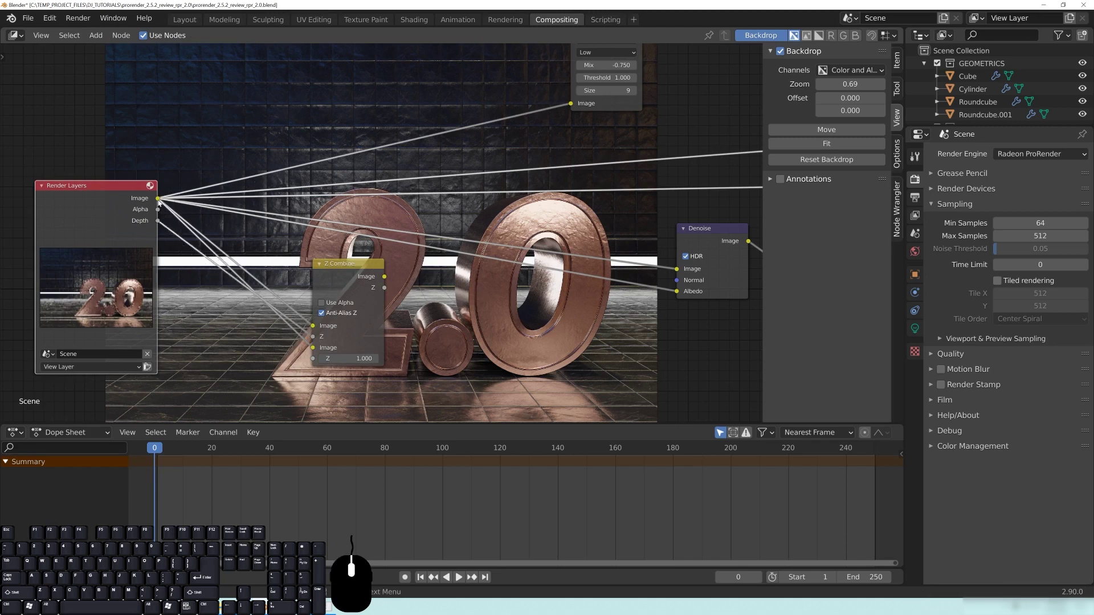
pyautogui.keyDown('ctrl'); pyautogui.keyDown('shift'); pyautogui.click(349, 272); pyautogui.keyUp('shift'); pyautogui.keyUp('ctrl')
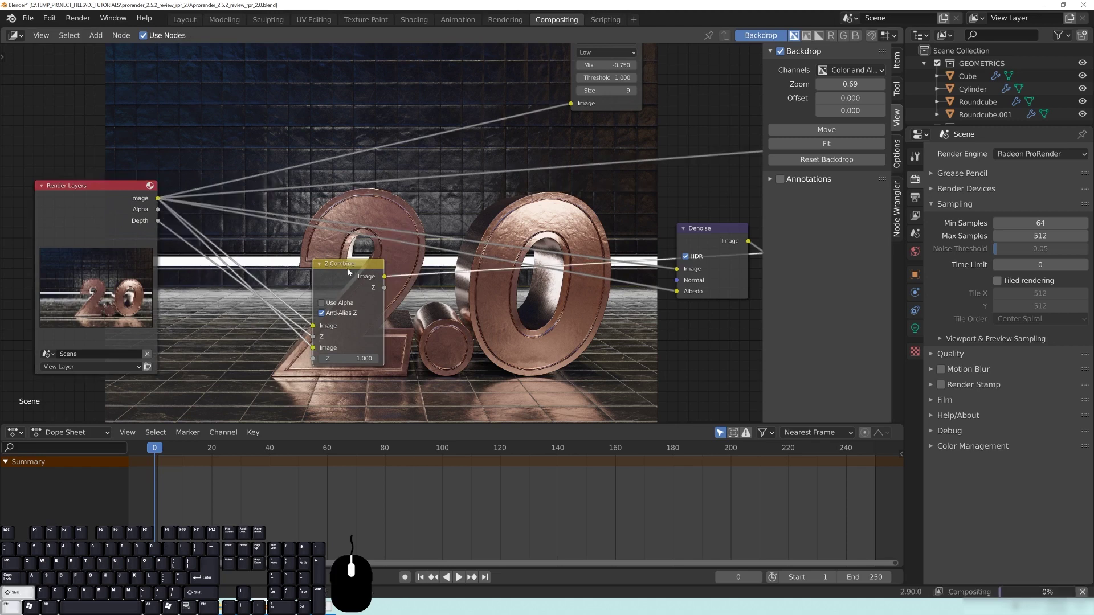
pyautogui.moveTo(347, 269); pyautogui.dragTo(309, 268)
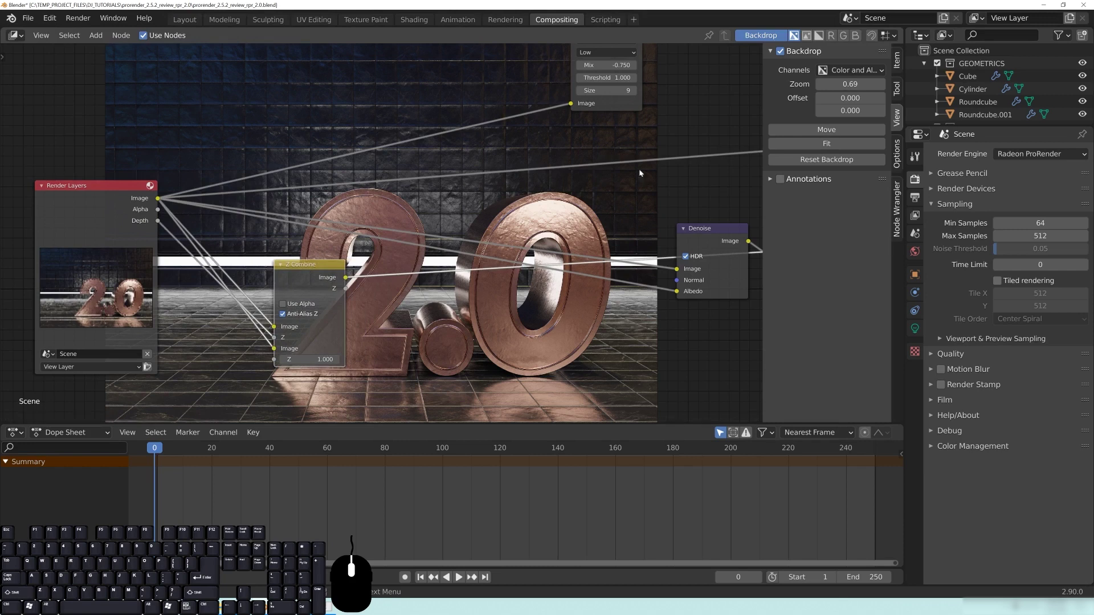
# Examine the Render Result in the Rendering workspace at pixel level along the lower outer bevel of the 0.
pyautogui.click(505, 20)
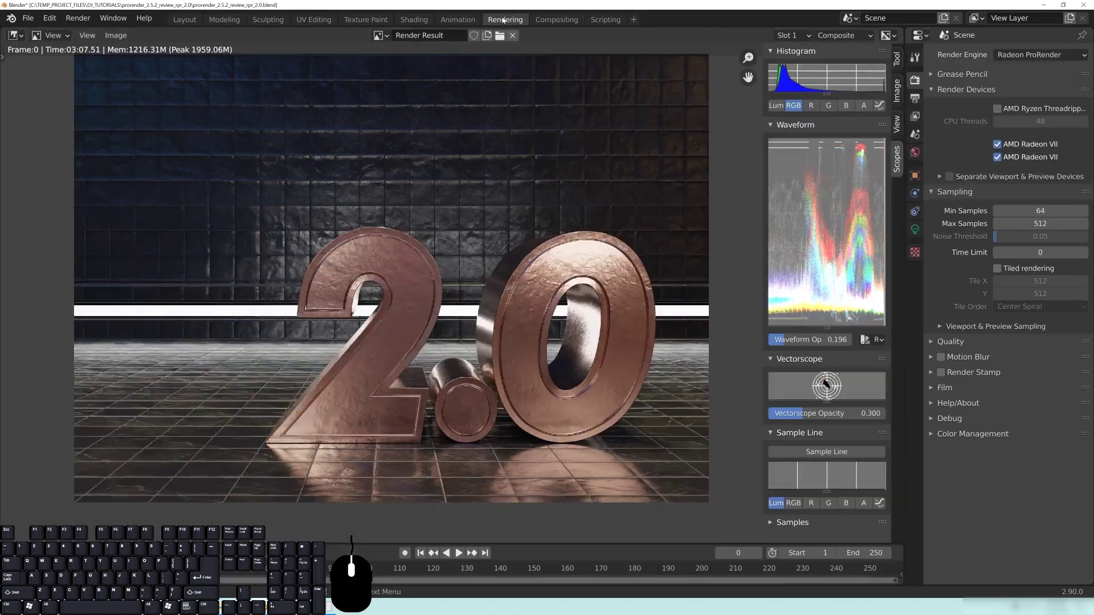
pyautogui.scroll(6, 479, 313)
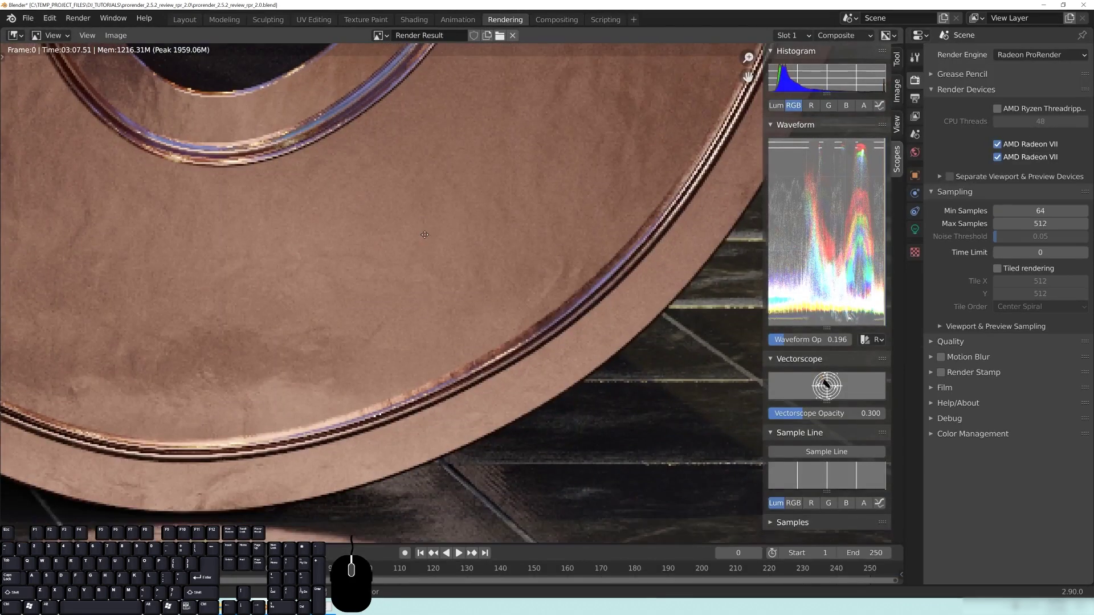
pyautogui.moveTo(398, 435); pyautogui.dragTo(403, 306, button='middle')
pyautogui.scroll(5, 390, 293)
pyautogui.moveTo(332, 264); pyautogui.dragTo(361, 277, button='middle')
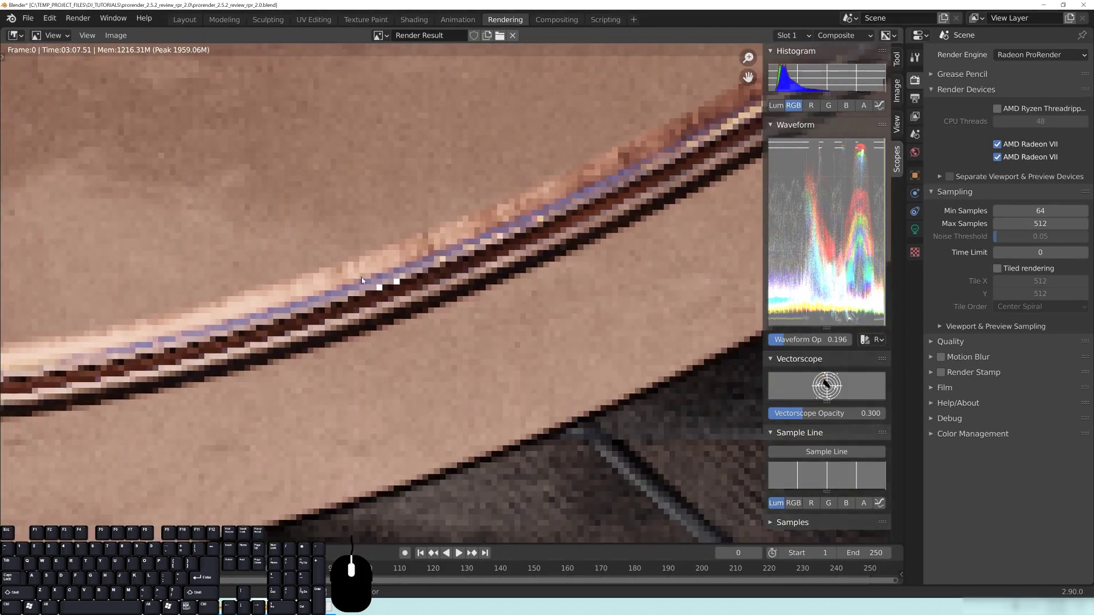
pyautogui.click(381, 35)
pyautogui.click(509, 19)
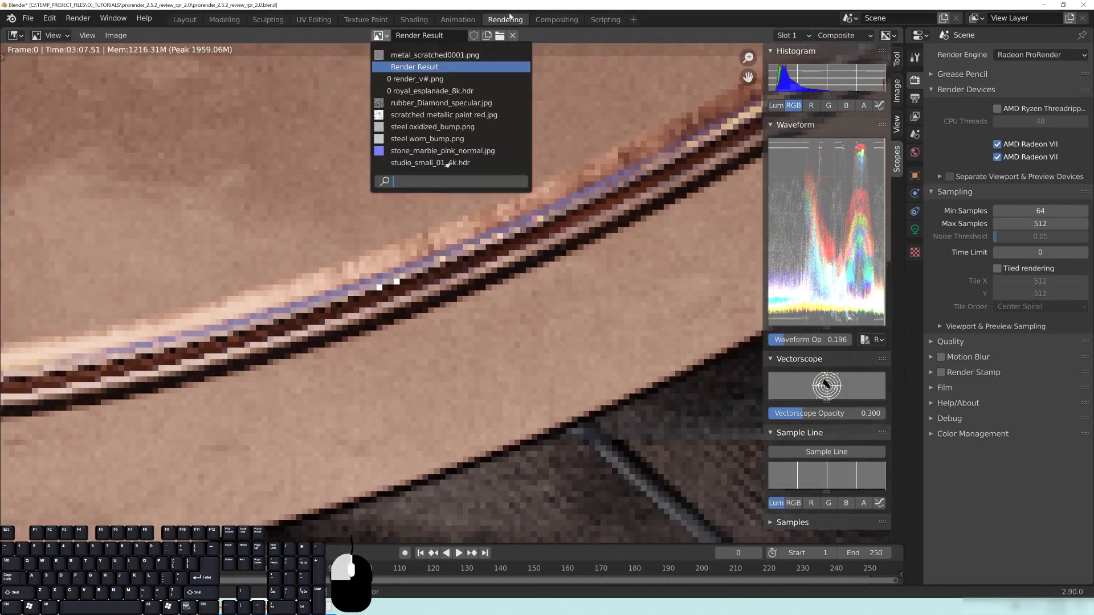
# Open the Viewer Node image in the separate render window and inspect the right side of the 0's outer bevel up close.
pyautogui.press('F11')
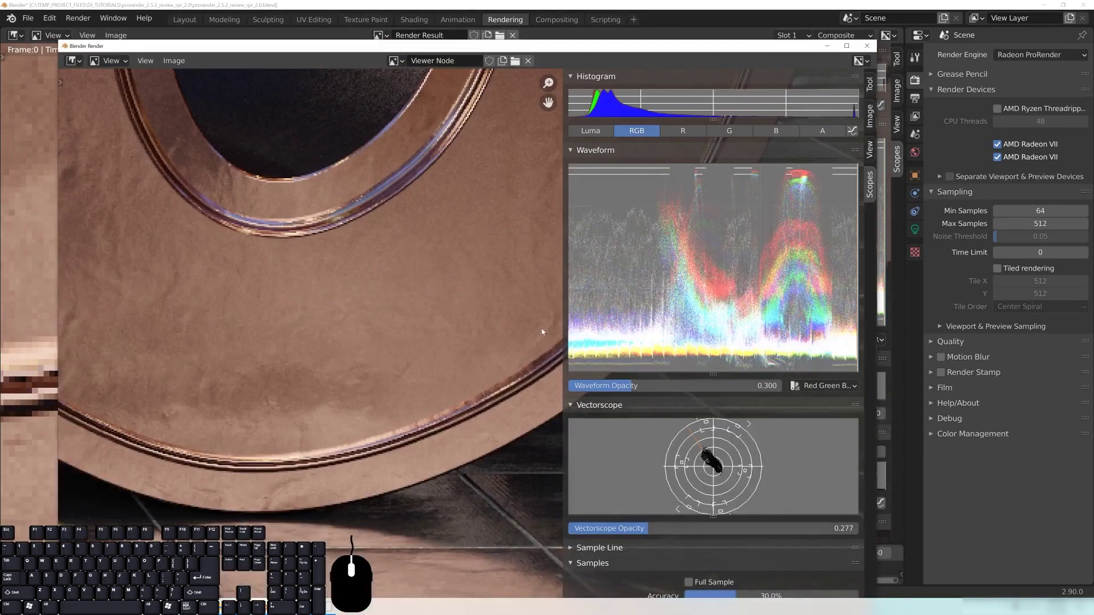
pyautogui.moveTo(328, 414); pyautogui.dragTo(350, 427, button='middle')
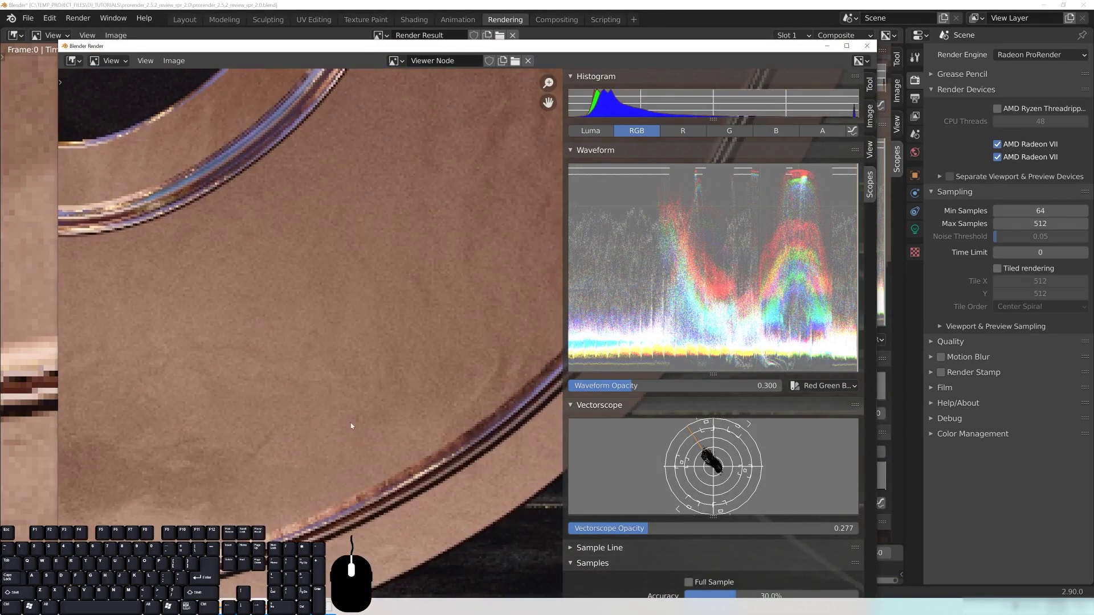
pyautogui.moveTo(405, 266); pyautogui.dragTo(486, 179, button='middle')
pyautogui.moveTo(458, 328); pyautogui.dragTo(320, 541, button='middle')
pyautogui.moveTo(504, 319); pyautogui.dragTo(345, 416, button='middle')
pyautogui.scroll(-2, 407, 401)
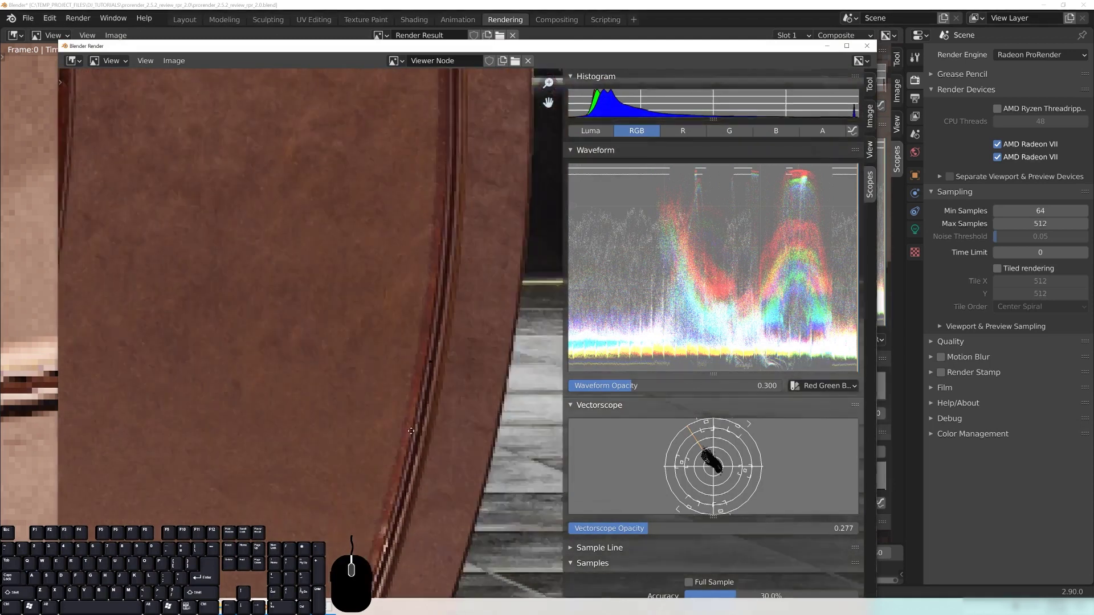
pyautogui.scroll(3, 428, 385)
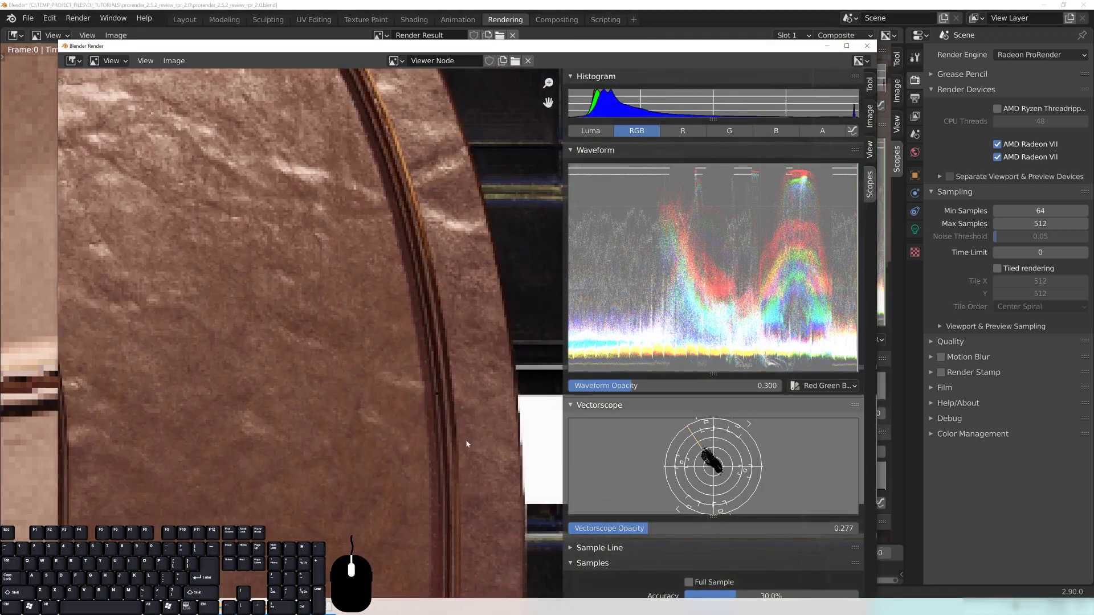
pyautogui.scroll(4, 391, 403)
pyautogui.scroll(-4, 374, 254)
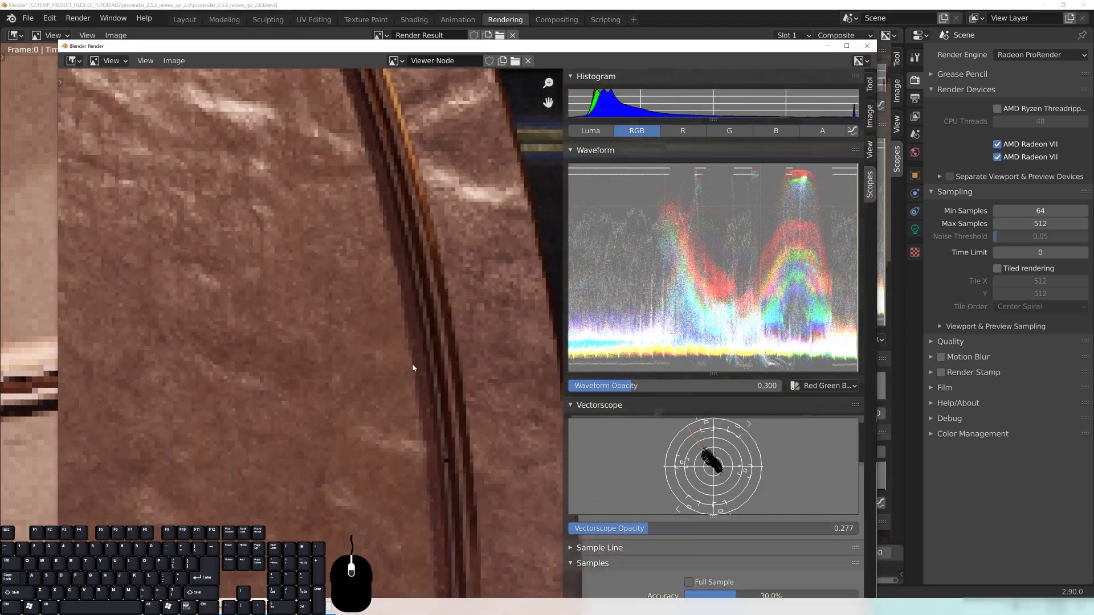
pyautogui.scroll(3, 433, 399)
pyautogui.moveTo(422, 422); pyautogui.dragTo(515, 359, button='middle')
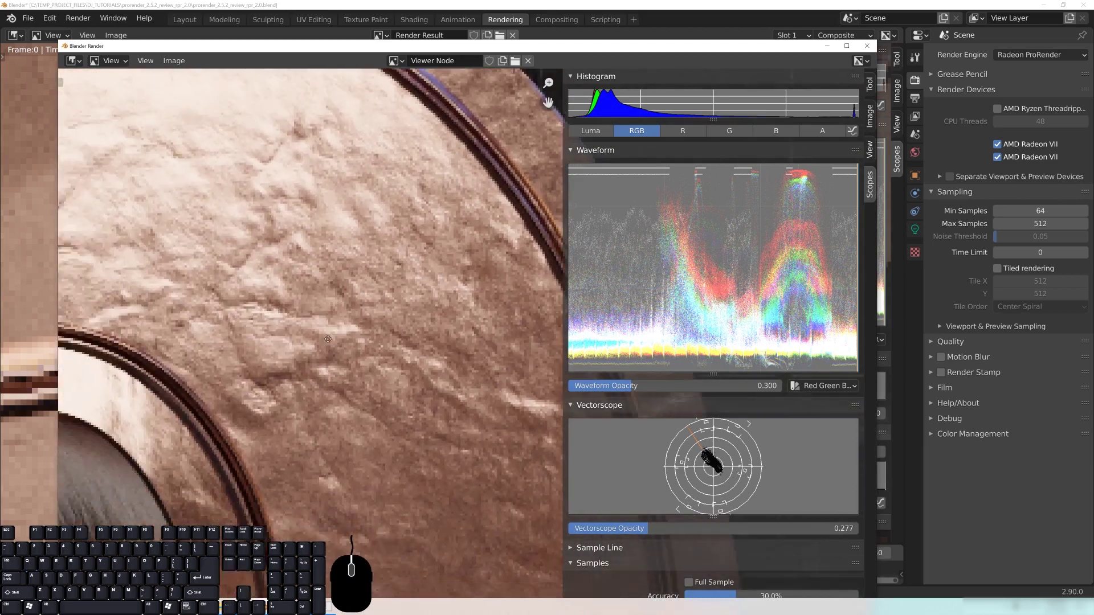
# Follow the outer bevel of the 0 in the Viewer Node image down to its lower edge, checking for artifact pixels.
pyautogui.moveTo(259, 484); pyautogui.dragTo(325, 237, button='middle')
pyautogui.moveTo(379, 521); pyautogui.dragTo(402, 242, button='middle')
pyautogui.moveTo(336, 524); pyautogui.dragTo(382, 291, button='middle')
pyautogui.moveTo(379, 508); pyautogui.dragTo(440, 295, button='middle')
pyautogui.moveTo(334, 394); pyautogui.dragTo(310, 386, button='middle')
pyautogui.scroll(-2, 285, 302)
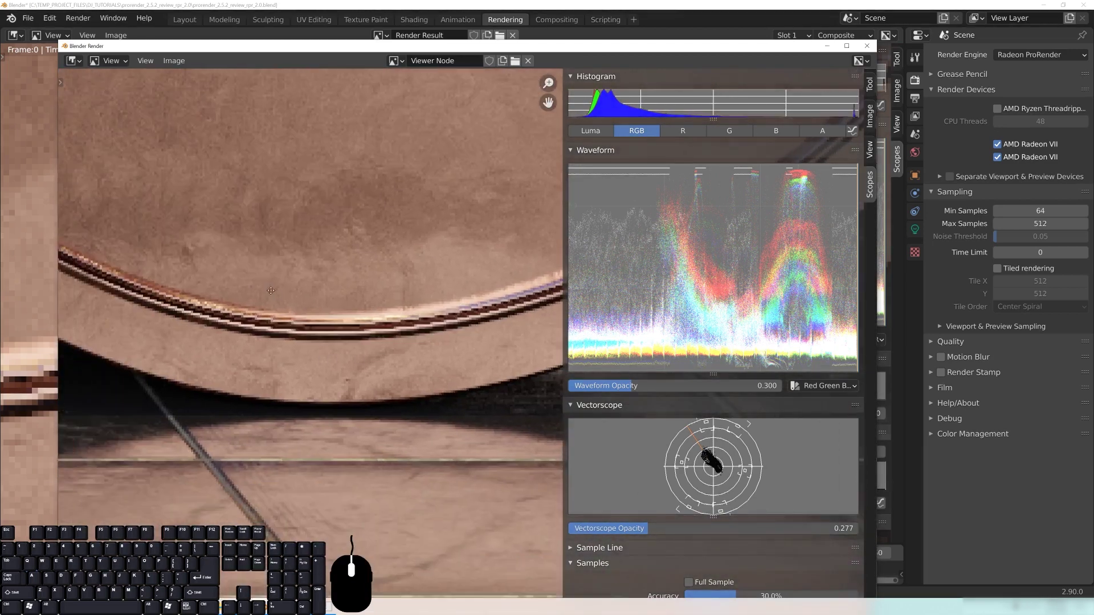
# Inspect the left and upper bevel of the 0 in the Viewer Node image, then put the render window away.
pyautogui.moveTo(216, 239); pyautogui.dragTo(376, 342, button='middle')
pyautogui.scroll(-2, 296, 257)
pyautogui.moveTo(249, 240); pyautogui.dragTo(262, 484, button='middle')
pyautogui.moveTo(345, 241); pyautogui.dragTo(251, 524, button='middle')
pyautogui.scroll(4, 342, 365)
pyautogui.moveTo(376, 214); pyautogui.dragTo(387, 402, button='middle')
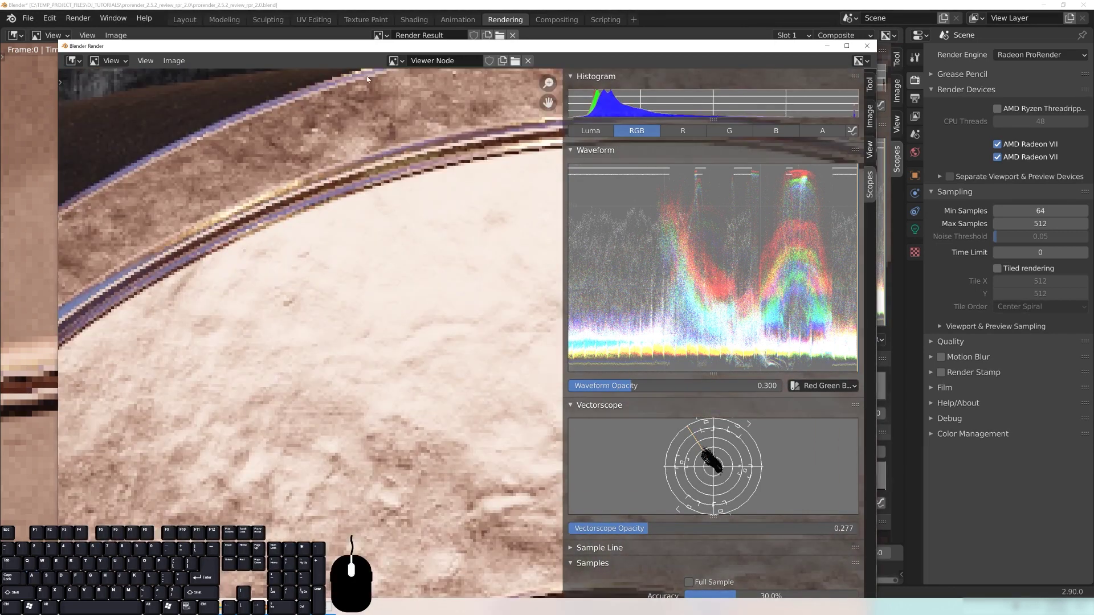
pyautogui.click(827, 45)
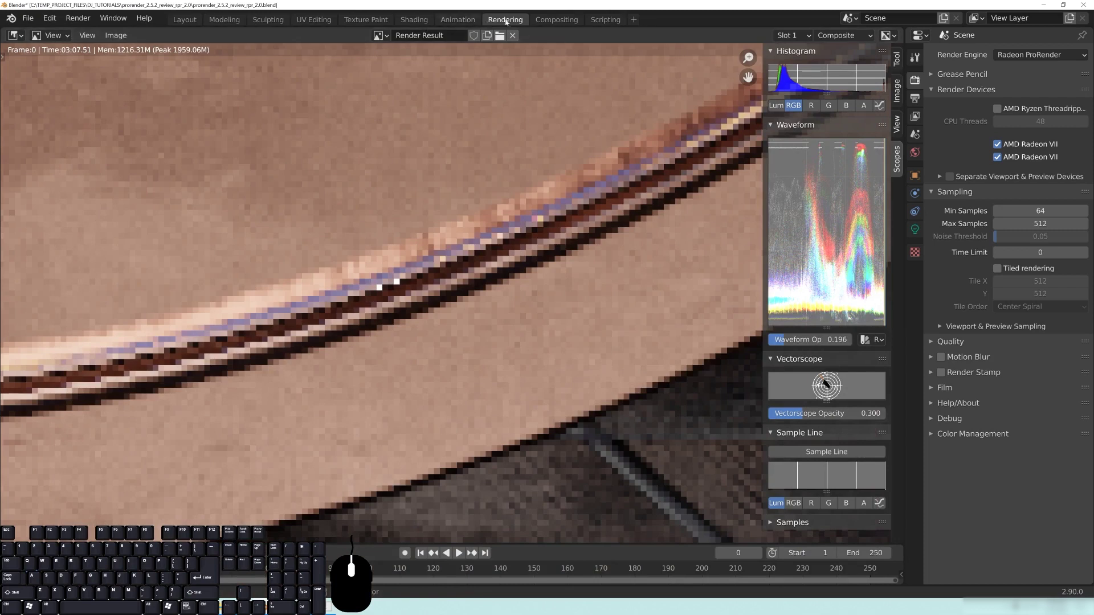
# Return to the compositor node tree and move the Denoise node closer to Z Combine.
pyautogui.click(556, 20)
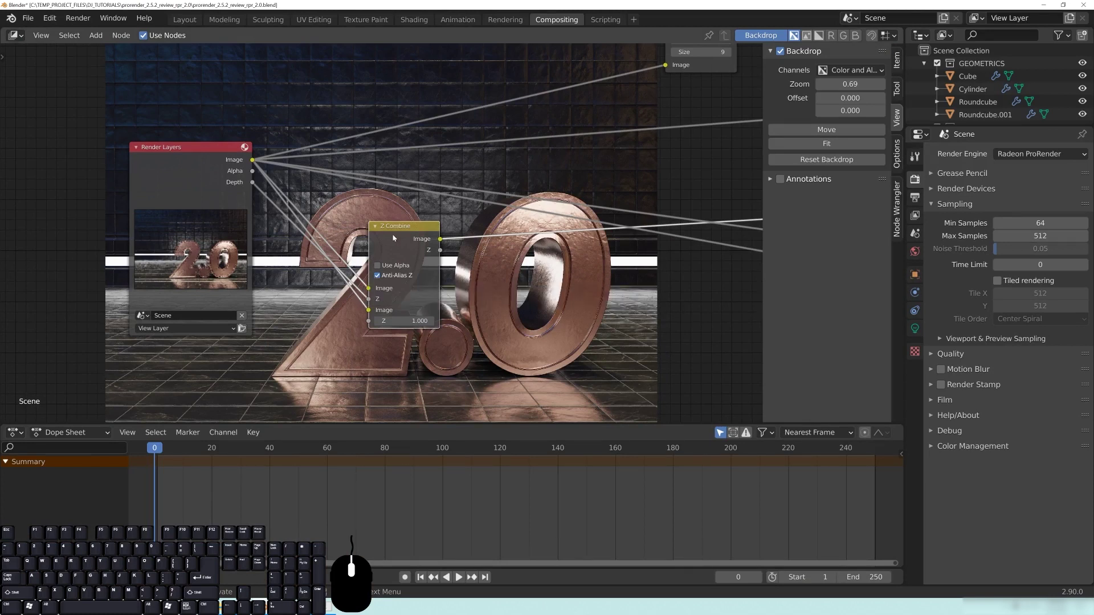
pyautogui.moveTo(376, 280); pyautogui.dragTo(364, 279)
pyautogui.moveTo(400, 240); pyautogui.dragTo(370, 251)
pyautogui.moveTo(657, 134); pyautogui.dragTo(468, 183, button='middle')
pyautogui.moveTo(561, 115); pyautogui.dragTo(543, 197, button='middle')
pyautogui.moveTo(503, 116); pyautogui.dragTo(451, 97)
pyautogui.moveTo(593, 327); pyautogui.dragTo(324, 302)
pyautogui.moveTo(275, 335); pyautogui.dragTo(298, 332, button='middle')
pyautogui.moveTo(358, 326)
pyautogui.mouseDown()
pyautogui.moveTo(347, 322)
pyautogui.moveTo(362, 319)
pyautogui.mouseUp()
pyautogui.moveTo(171, 380); pyautogui.dragTo(141, 341)
pyautogui.moveTo(215, 341); pyautogui.dragTo(282, 292, button='middle')
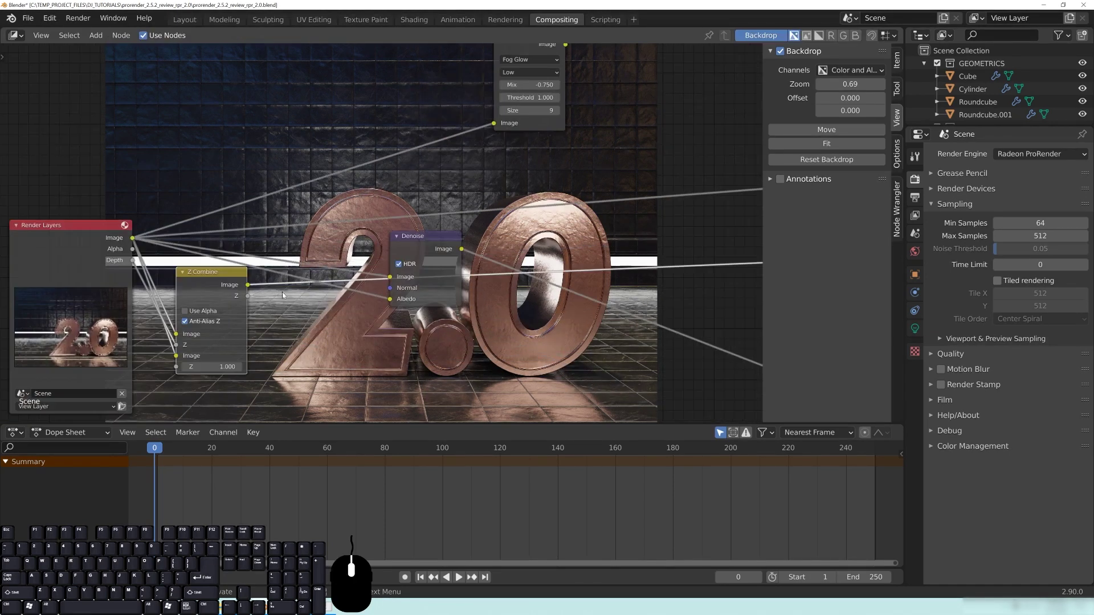
# Connect the Z Combine Image output to the Denoise Image and Albedo inputs, and preview the Denoise output in the Viewer.
pyautogui.moveTo(248, 286); pyautogui.dragTo(393, 285)
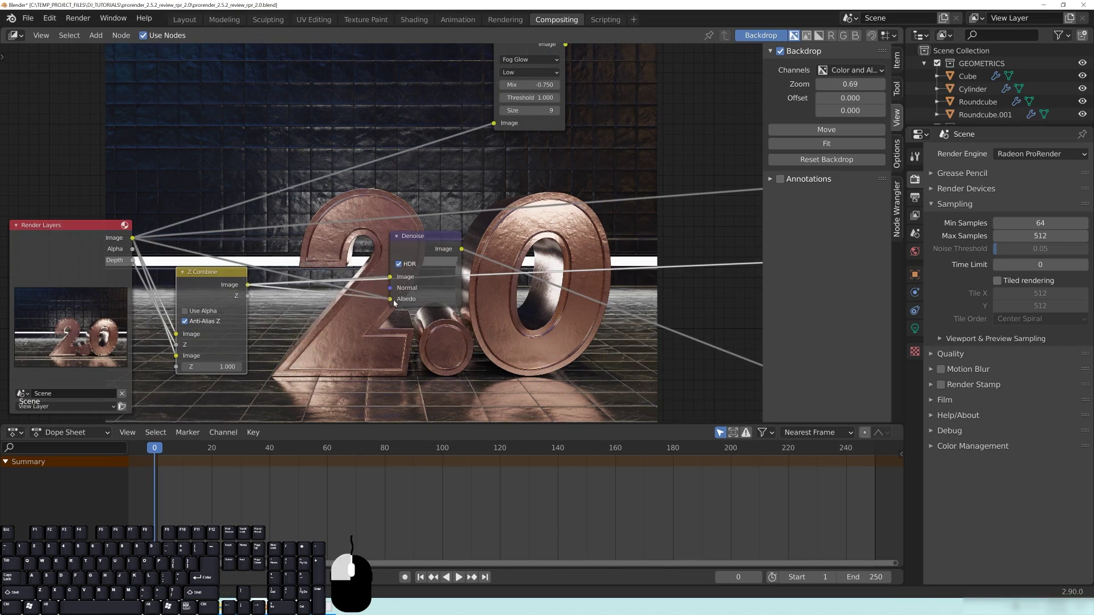
pyautogui.moveTo(417, 248); pyautogui.dragTo(361, 255)
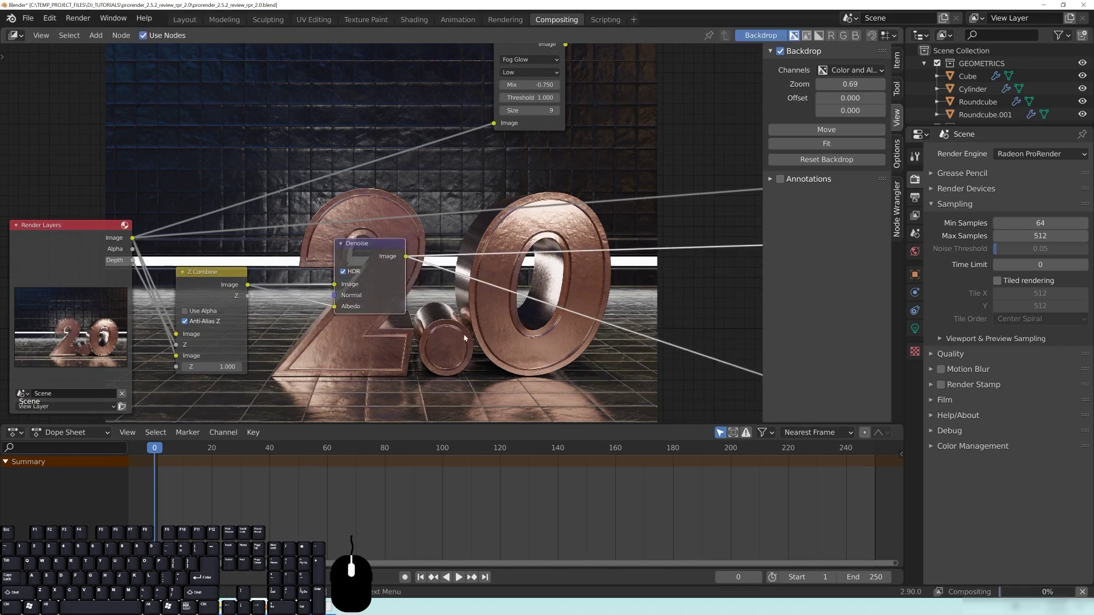
pyautogui.moveTo(371, 240); pyautogui.dragTo(335, 265)
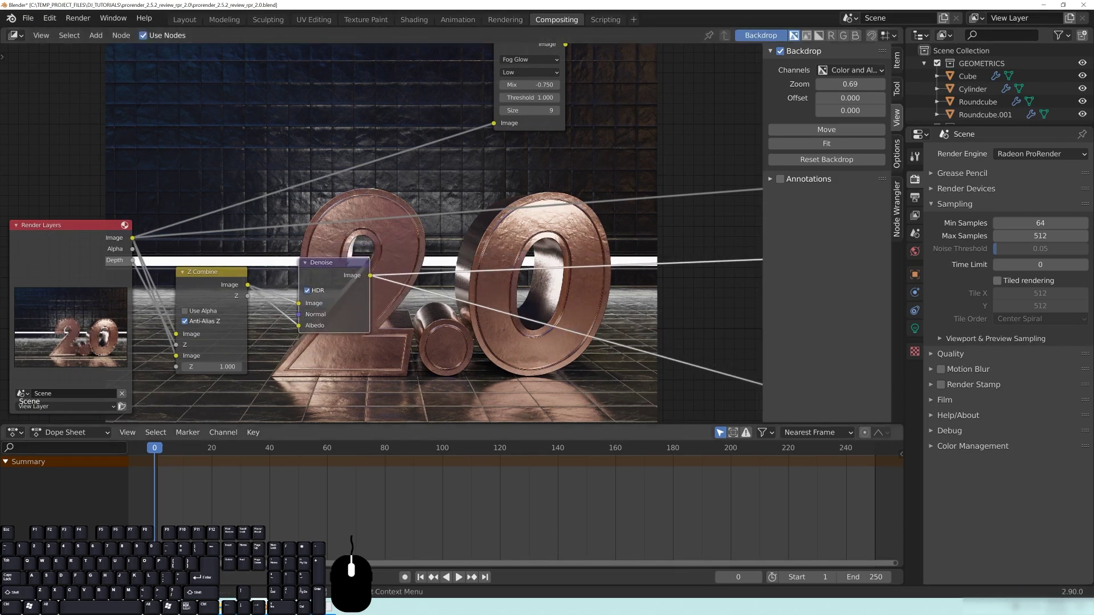
# Review the whole denoised image in the separate render window and put that window away.
pyautogui.click(262, 607)
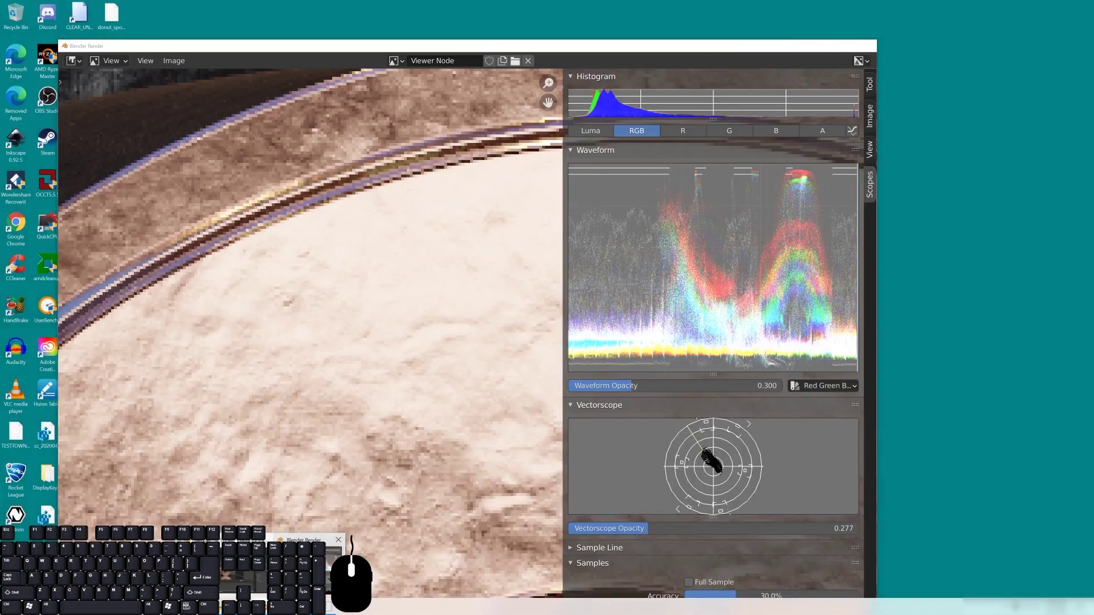
pyautogui.click(305, 570)
pyautogui.moveTo(530, 570); pyautogui.dragTo(354, 365, button='middle')
pyautogui.scroll(-7, 426, 382)
pyautogui.scroll(-6, 426, 382)
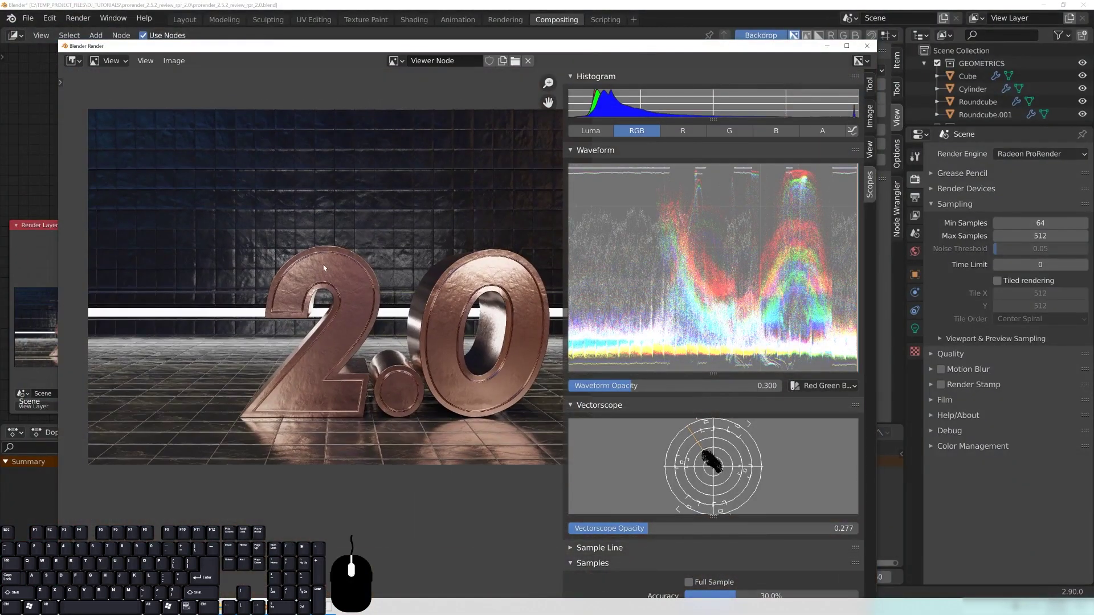
pyautogui.click(827, 46)
# Spread the nodes apart, placing Z Combine lower between Render Layers and Denoise.
pyautogui.moveTo(327, 278); pyautogui.dragTo(301, 284, button='middle')
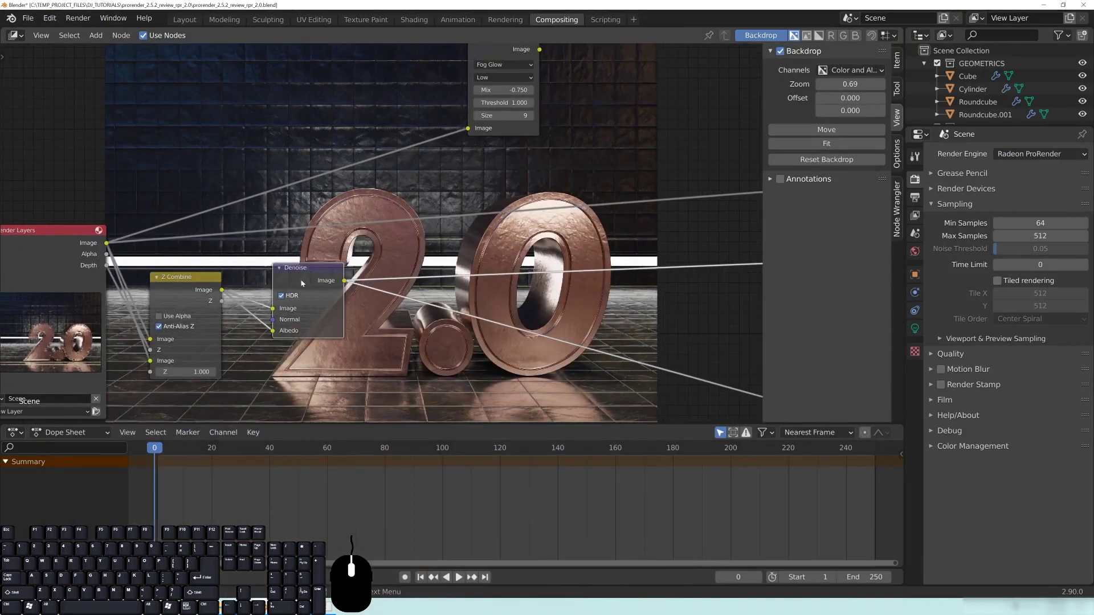
pyautogui.moveTo(301, 283); pyautogui.dragTo(361, 301)
pyautogui.moveTo(185, 287); pyautogui.dragTo(229, 272)
pyautogui.moveTo(175, 266); pyautogui.dragTo(265, 250, button='middle')
pyautogui.moveTo(171, 238); pyautogui.dragTo(115, 263)
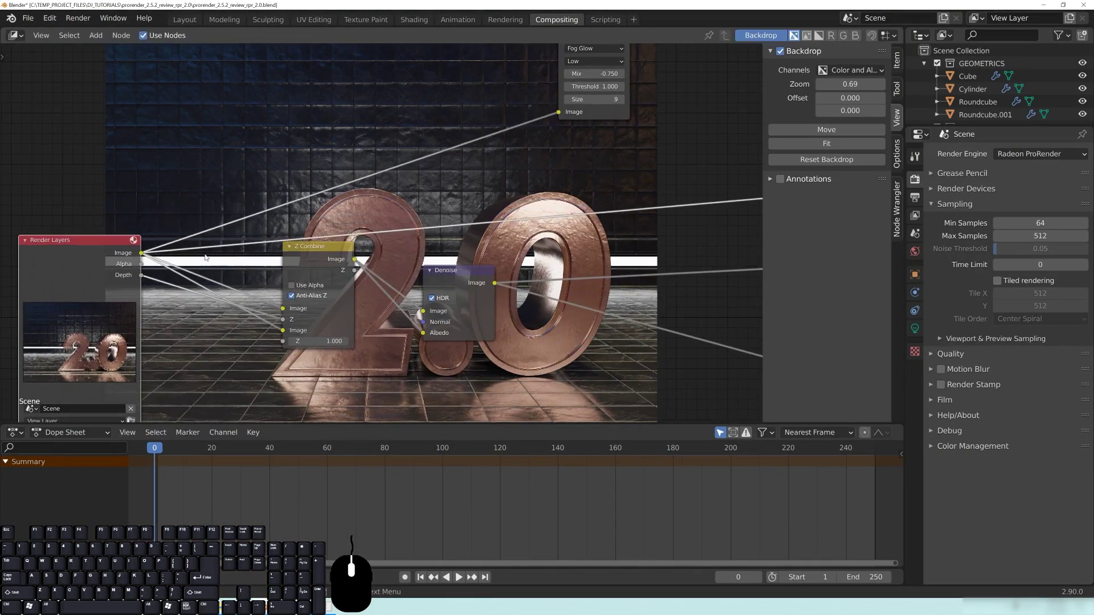
pyautogui.moveTo(311, 247); pyautogui.dragTo(295, 274)
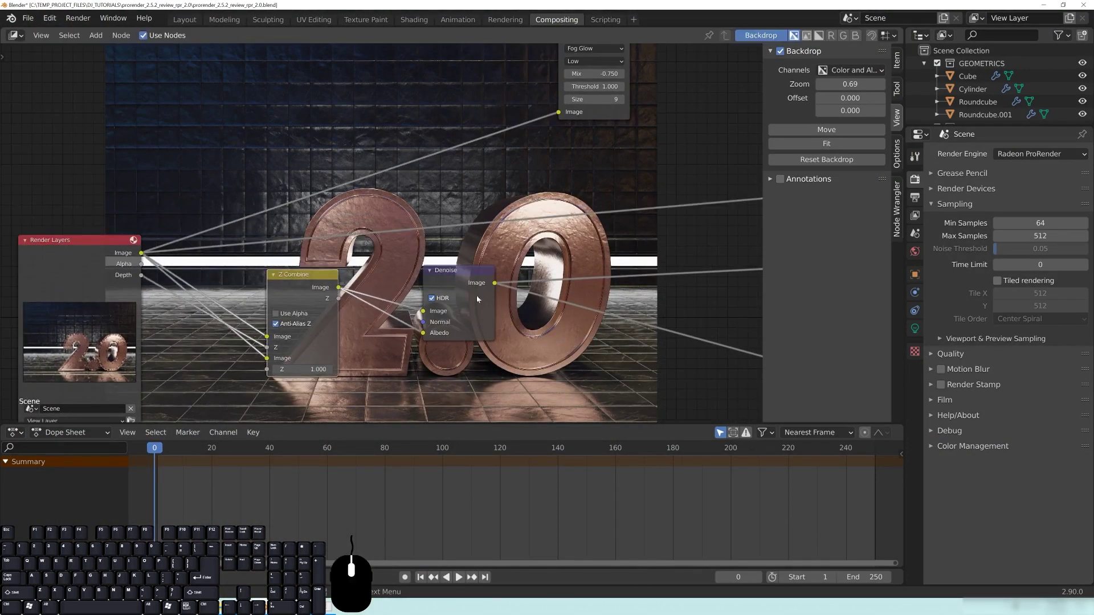
# Widen the gap between Z Combine and Denoise and move both nodes slightly lower in the tree.
pyautogui.moveTo(468, 283); pyautogui.dragTo(562, 279)
pyautogui.moveTo(562, 279); pyautogui.dragTo(442, 278, button='middle')
pyautogui.moveTo(423, 274); pyautogui.dragTo(350, 295)
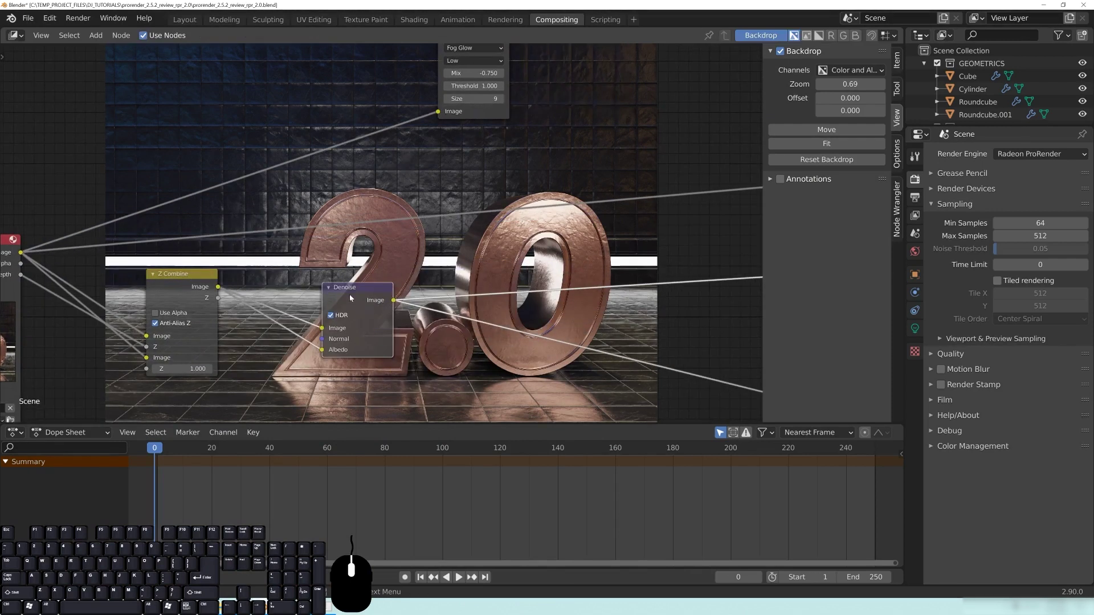
pyautogui.moveTo(331, 285); pyautogui.dragTo(447, 281, button='middle')
pyautogui.moveTo(304, 275); pyautogui.dragTo(275, 291)
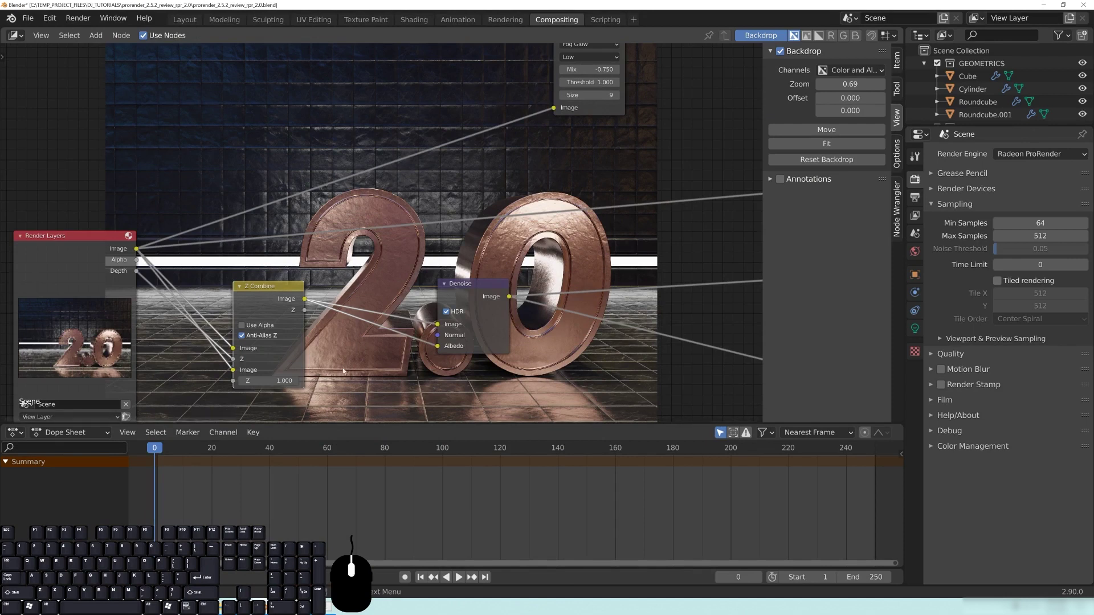
pyautogui.moveTo(562, 321); pyautogui.dragTo(431, 329, button='middle')
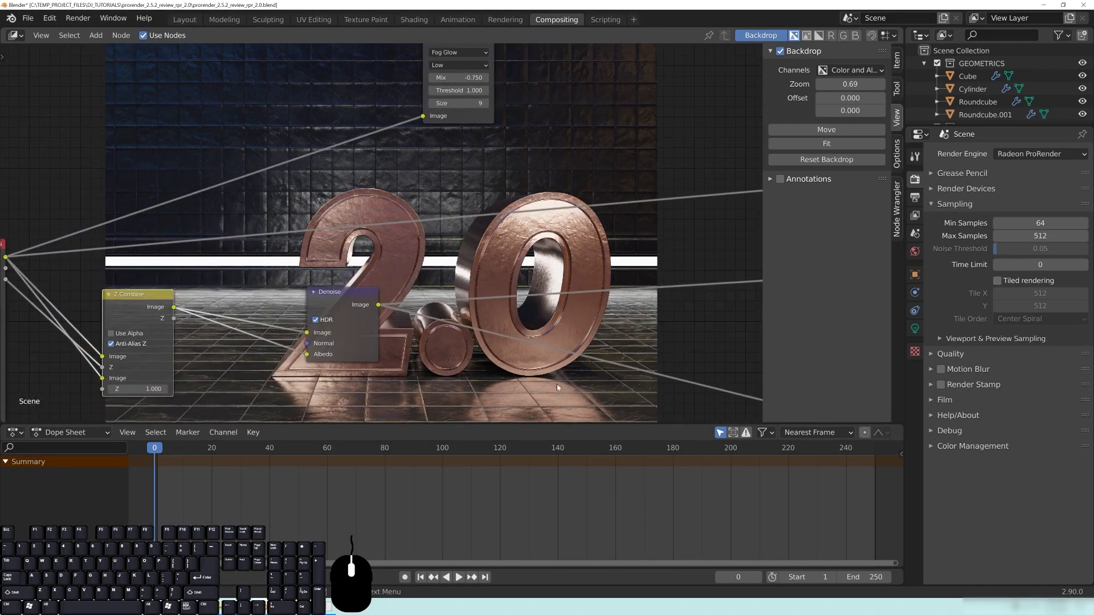